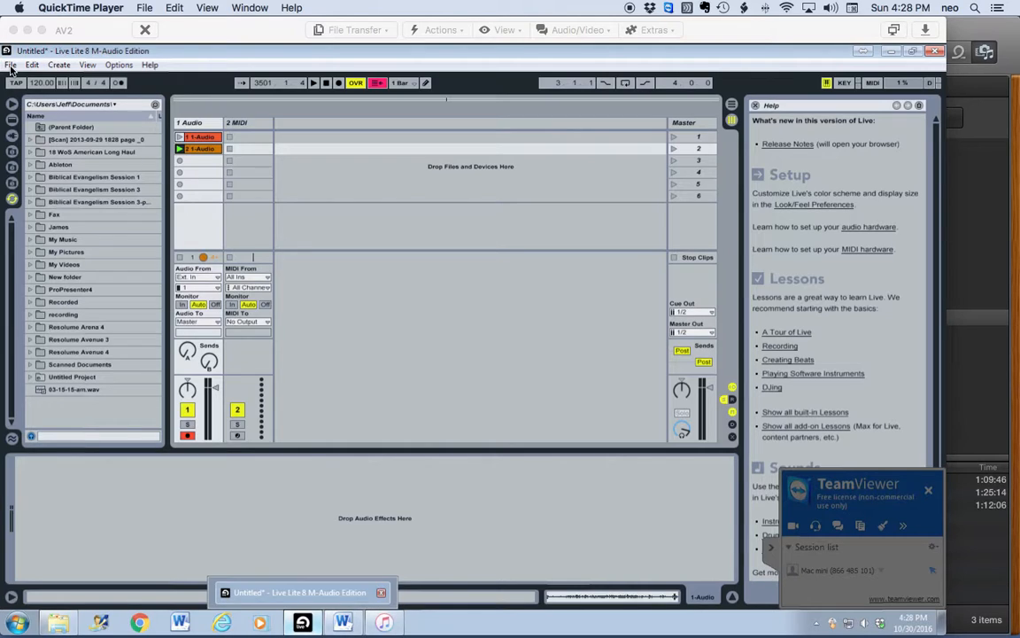
# Step: Disarm track 1's recording and stop playback, resetting the song position to 1.1.1
pyautogui.click(196, 442)
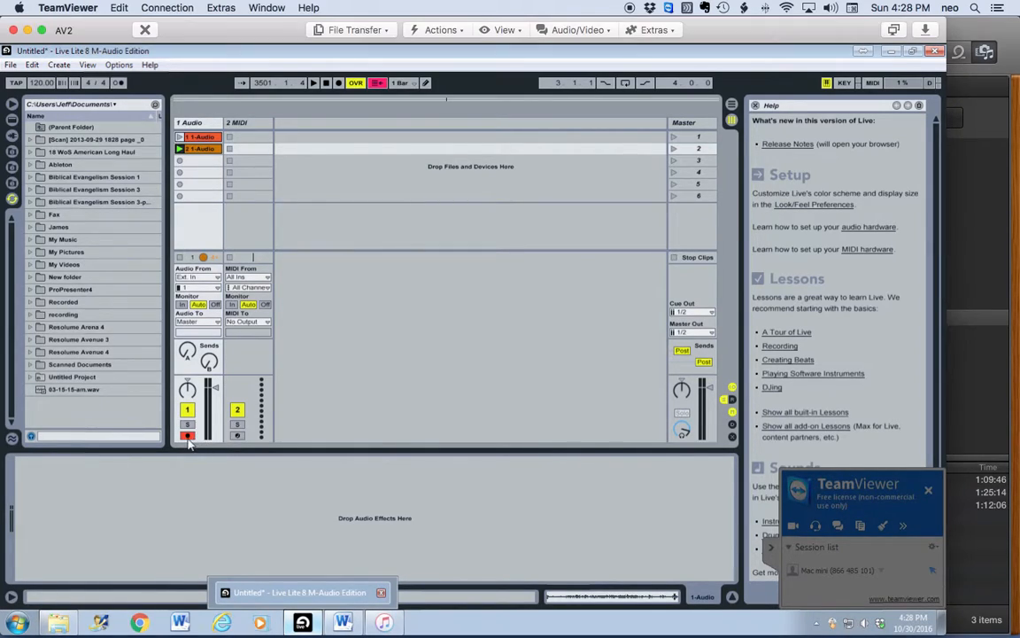
pyautogui.click(187, 435)
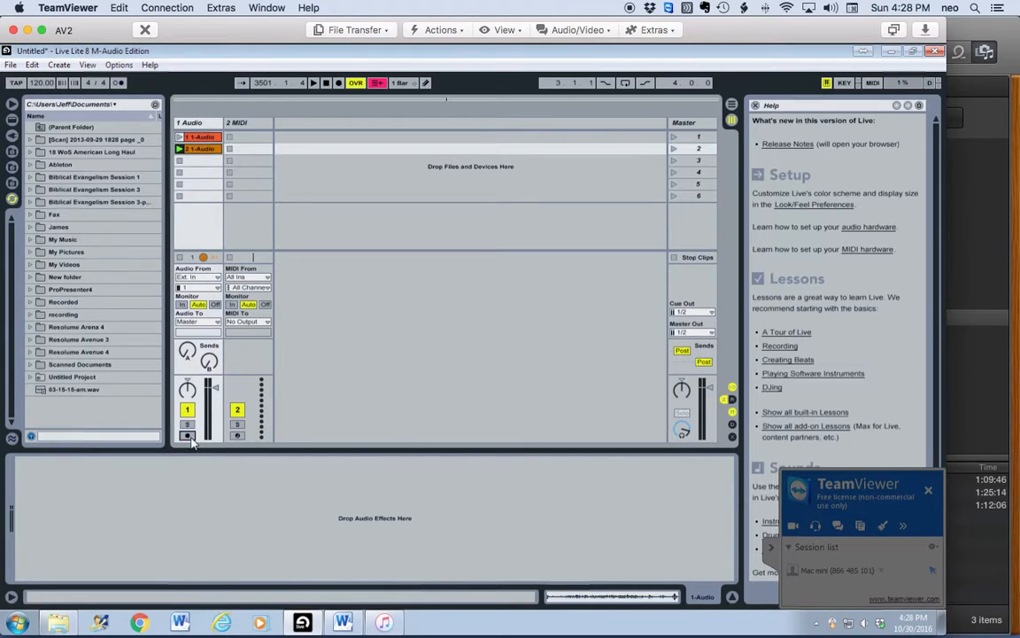
pyautogui.click(327, 83)
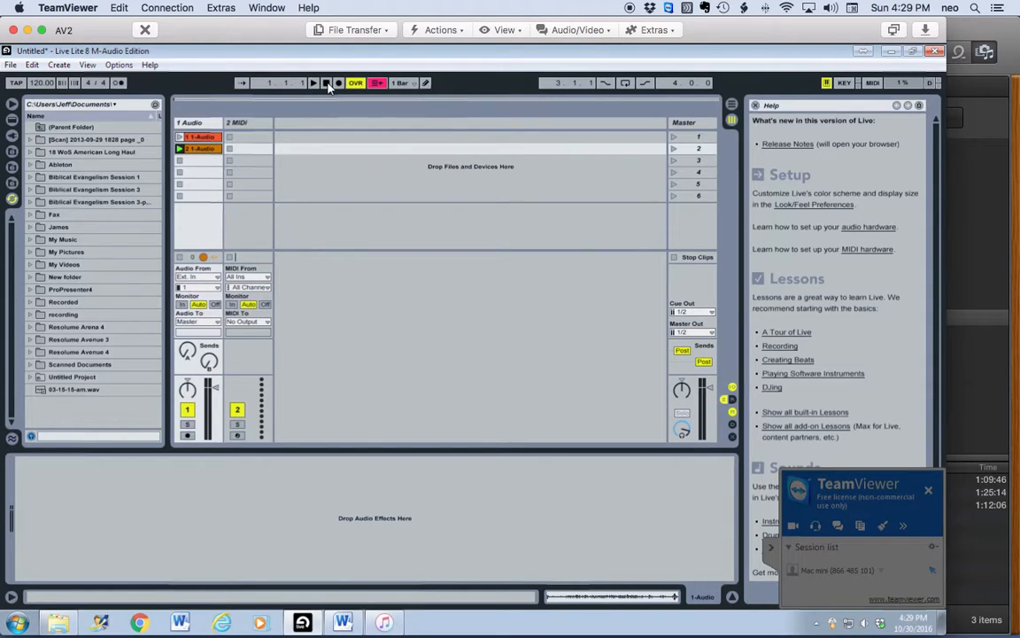
# Step: Save the Live set as '10-30-16-am-msg' in the Untitled Project folder
pyautogui.click(10, 65)
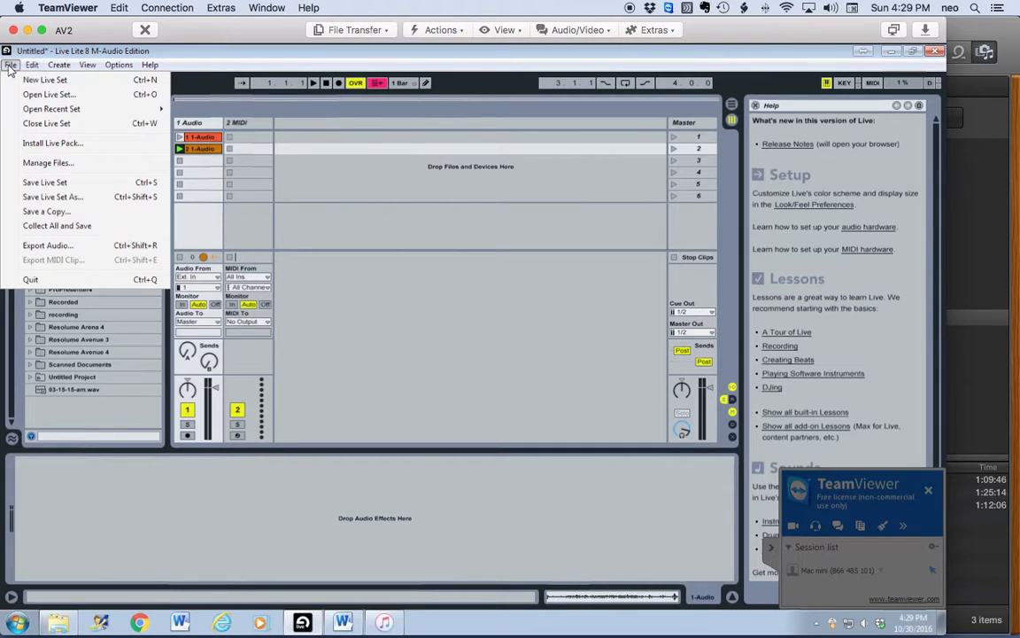
pyautogui.click(61, 198)
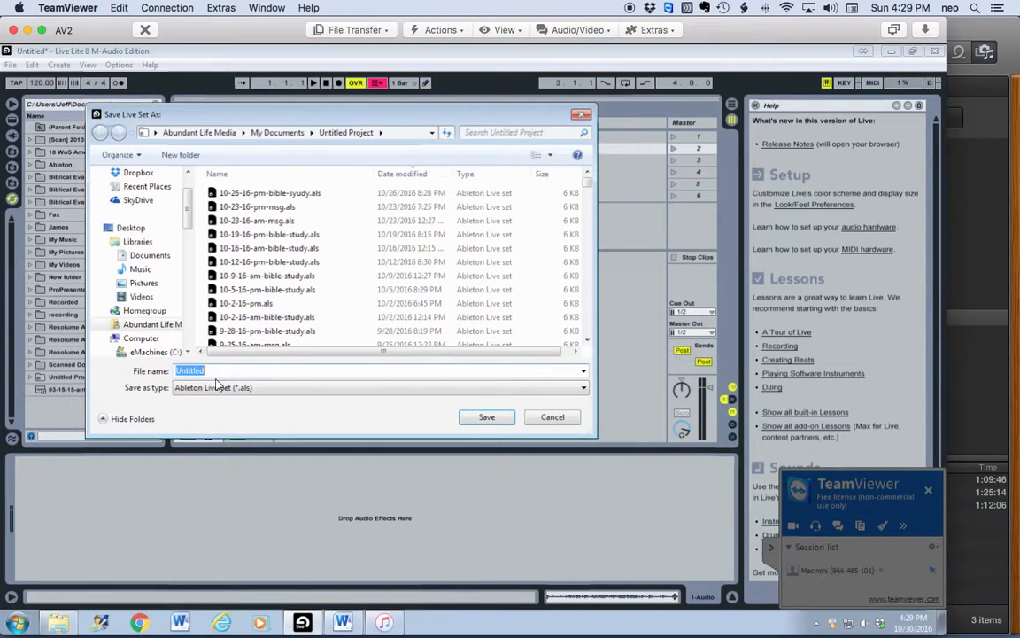
pyautogui.write('10-')
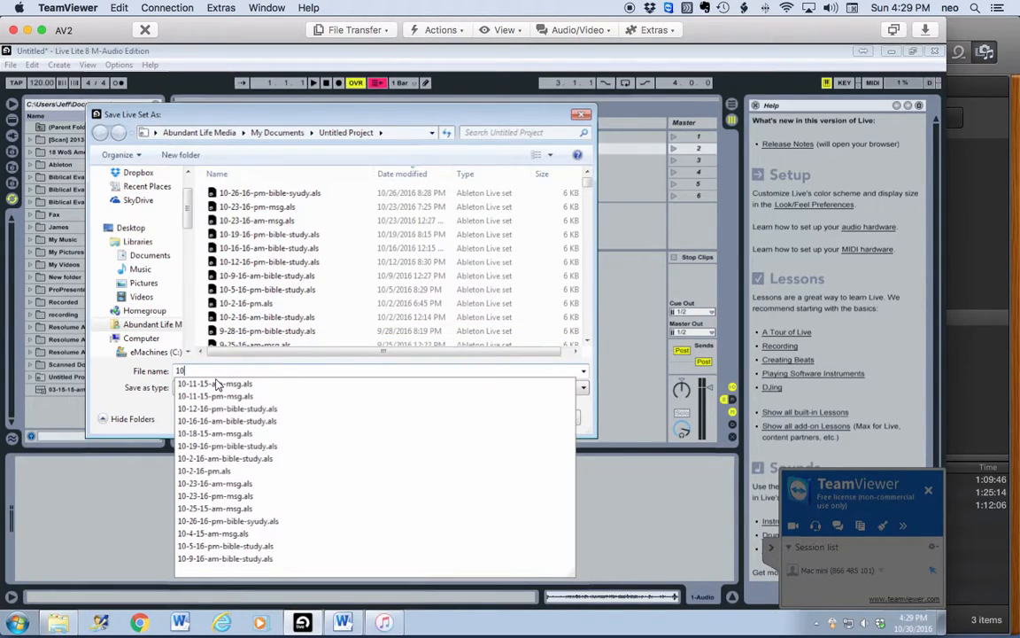
pyautogui.write('30')
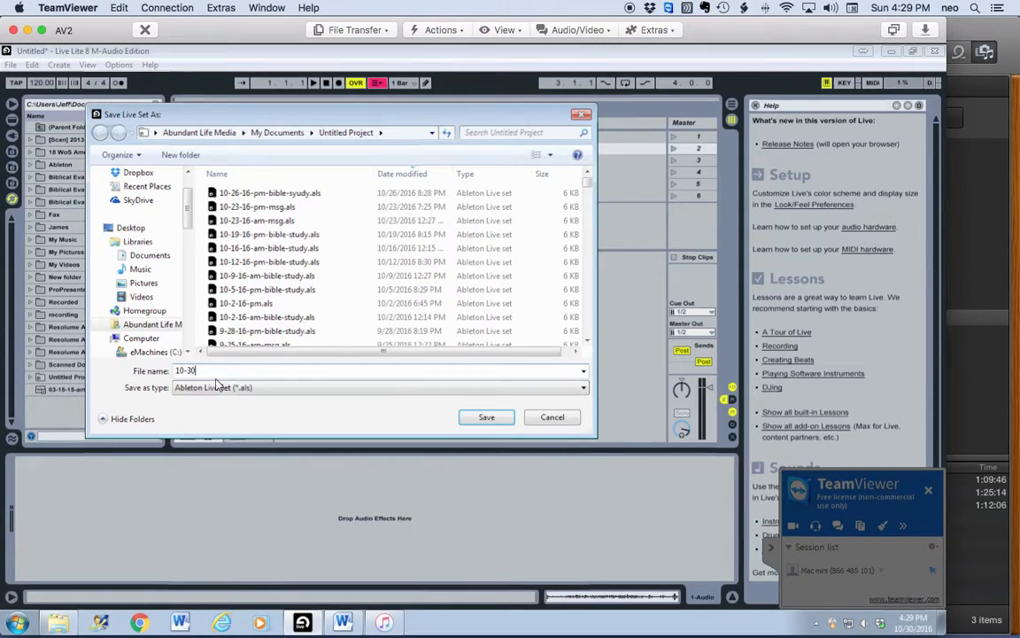
pyautogui.write('-16-am-msg')
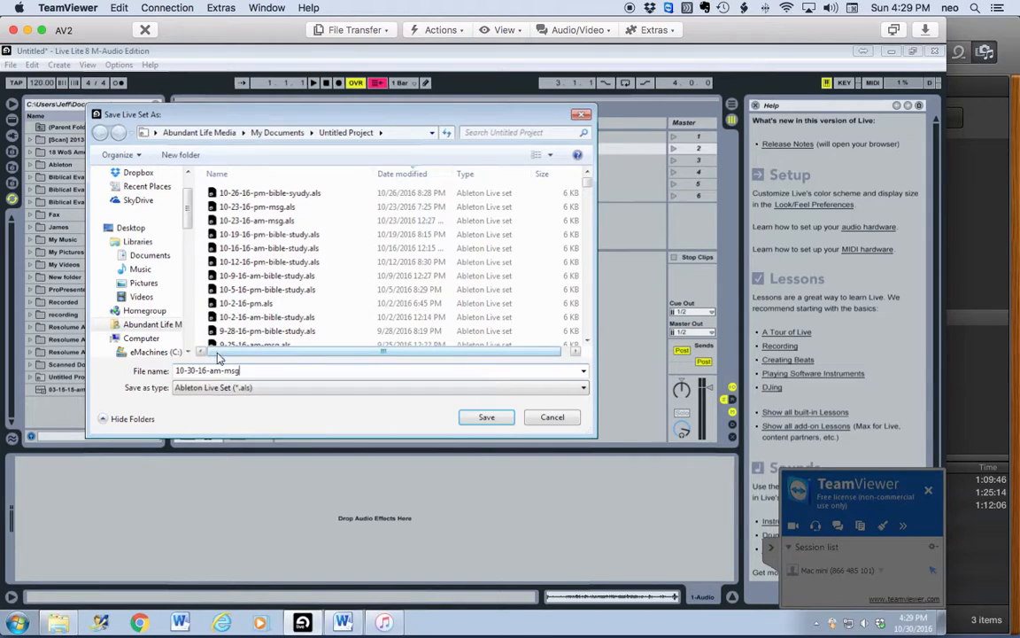
pyautogui.click(486, 416)
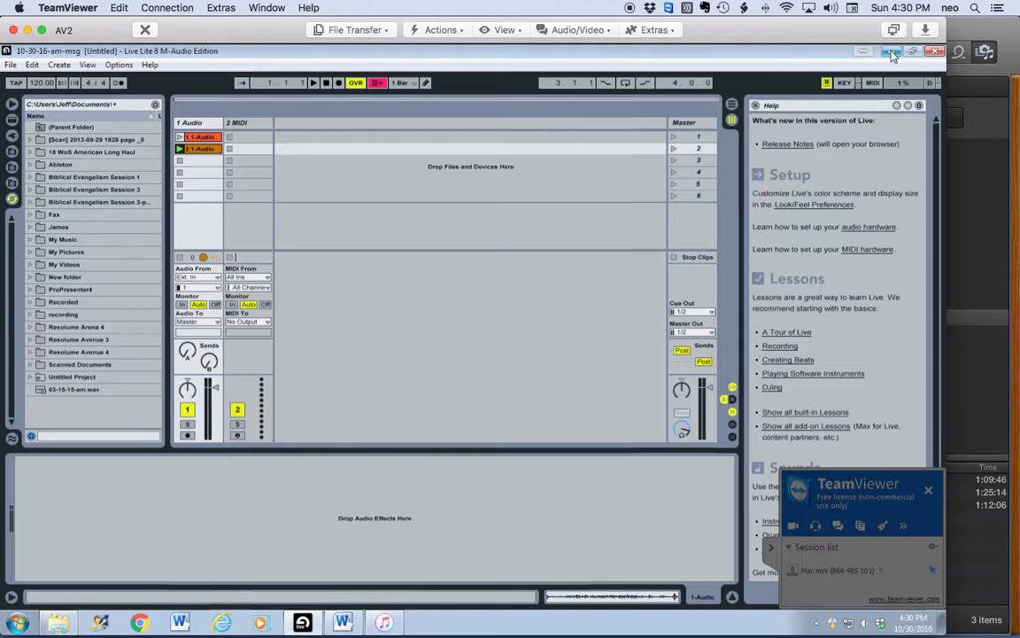
# Step: Close Ableton Live and select the 1:39:12 recording '0002 1-Audio-117' in the Recorded folder
pyautogui.click(936, 53)
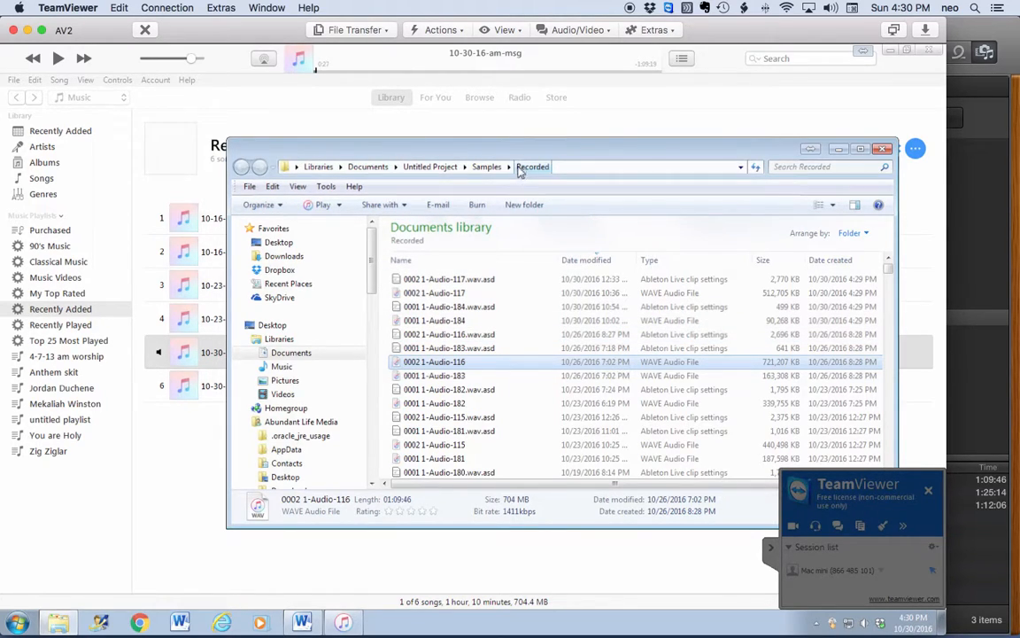
pyautogui.click(434, 293)
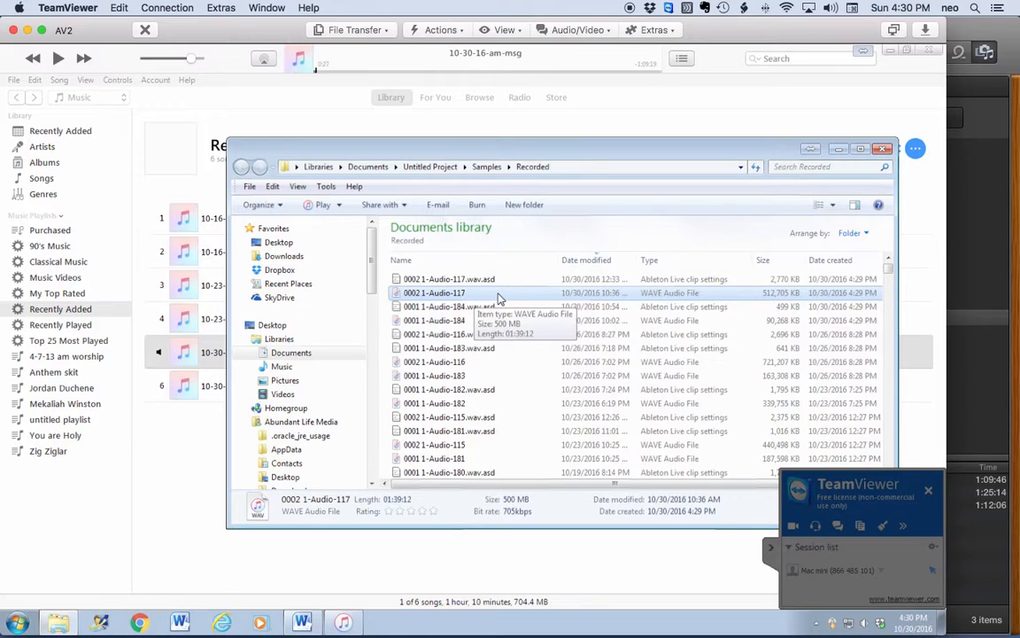
# Step: Add the '0002 1-Audio-117' recording to iTunes and rename the track '10-30-16-am-msg'
pyautogui.doubleClick(398, 297)
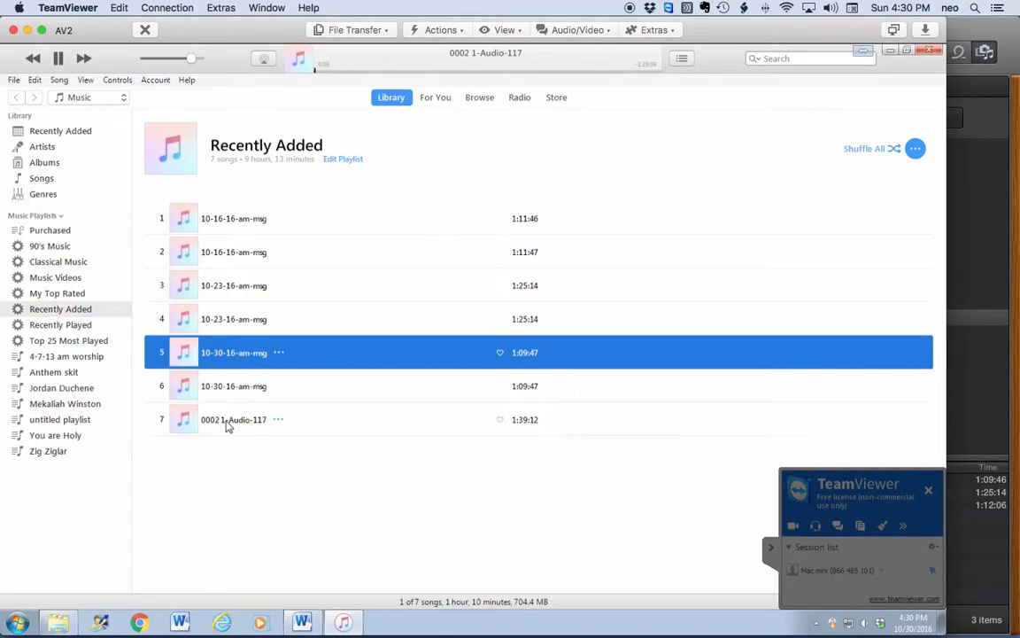
pyautogui.click(220, 424)
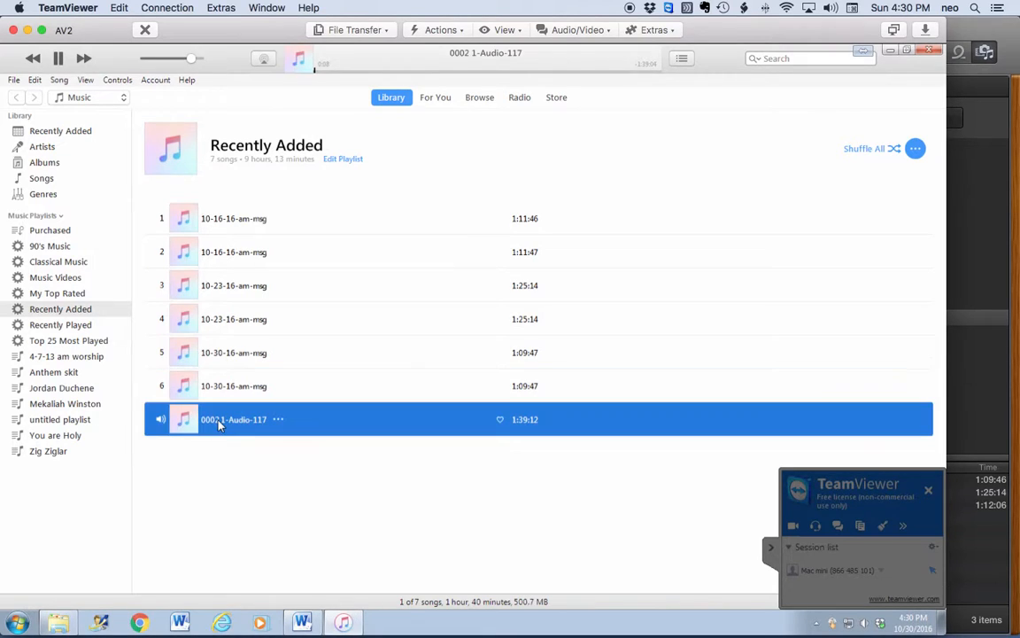
pyautogui.rightClick(221, 425)
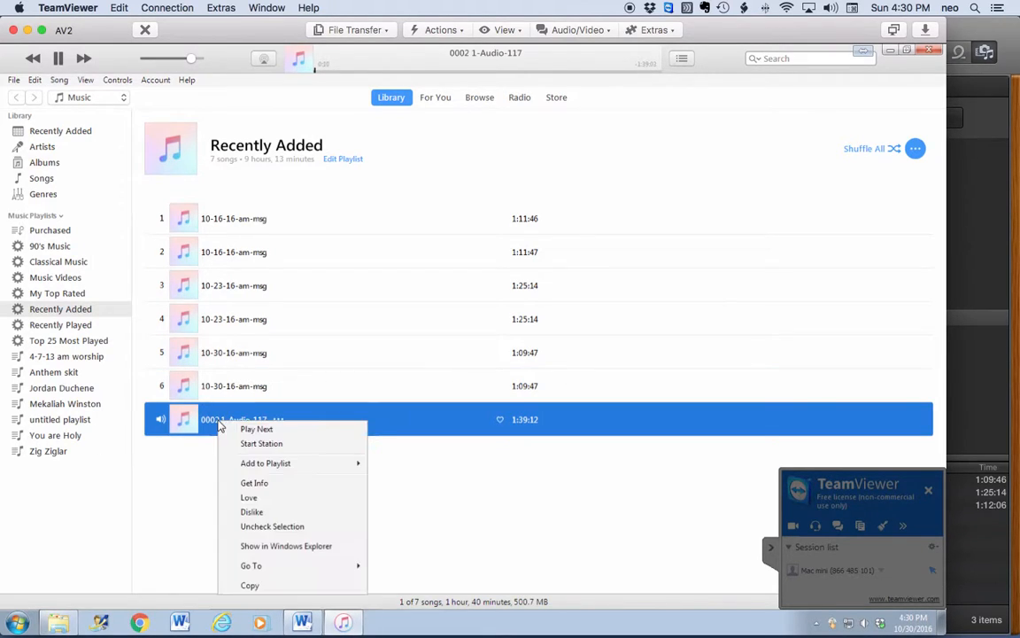
pyautogui.click(213, 424)
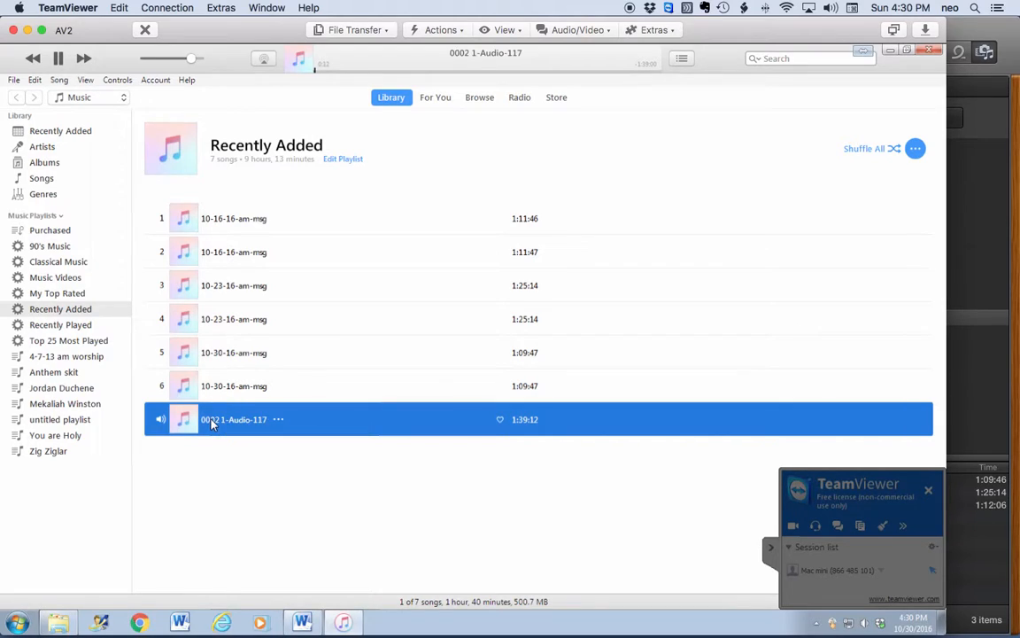
pyautogui.moveTo(207, 424); pyautogui.dragTo(283, 423)
pyautogui.write('10-30-16')
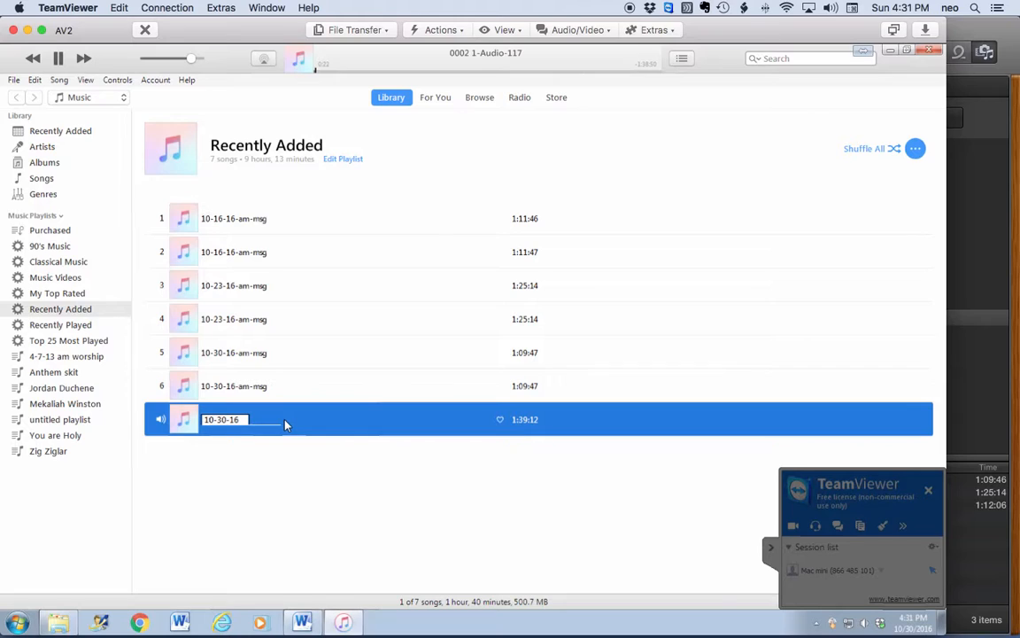
pyautogui.write('-am-msg')
pyautogui.press('Return')
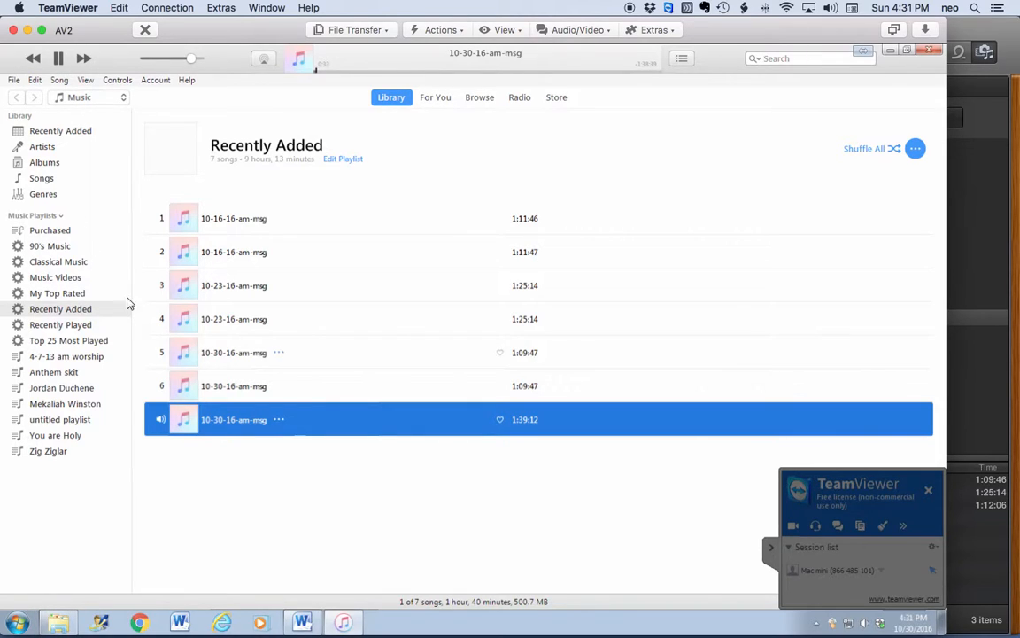
# Step: Create an MP3 version of the '10-30-16-am-msg' track in iTunes
pyautogui.click(13, 81)
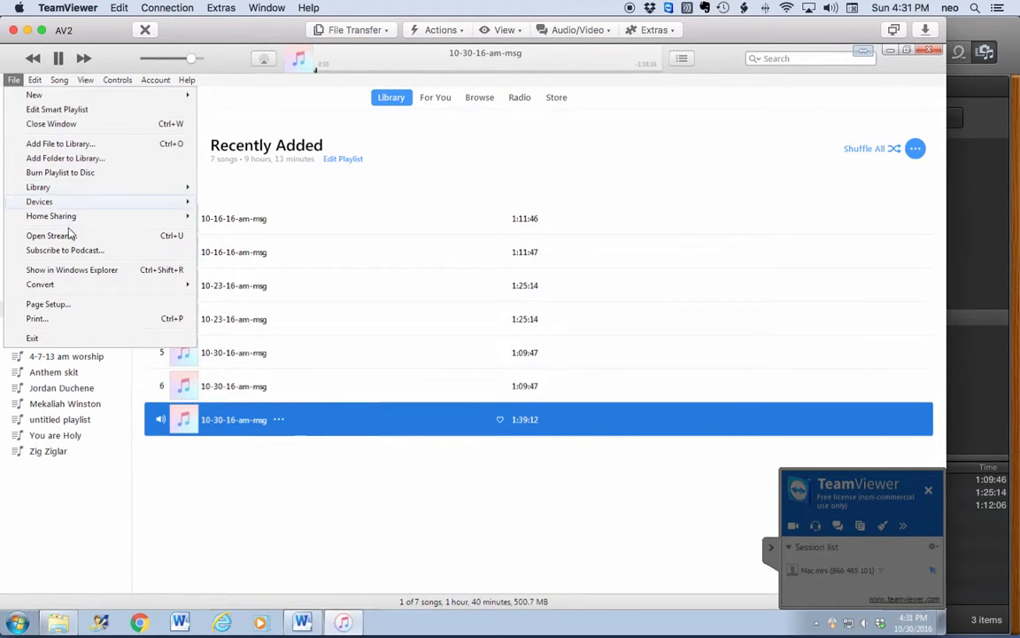
pyautogui.moveTo(81, 290)
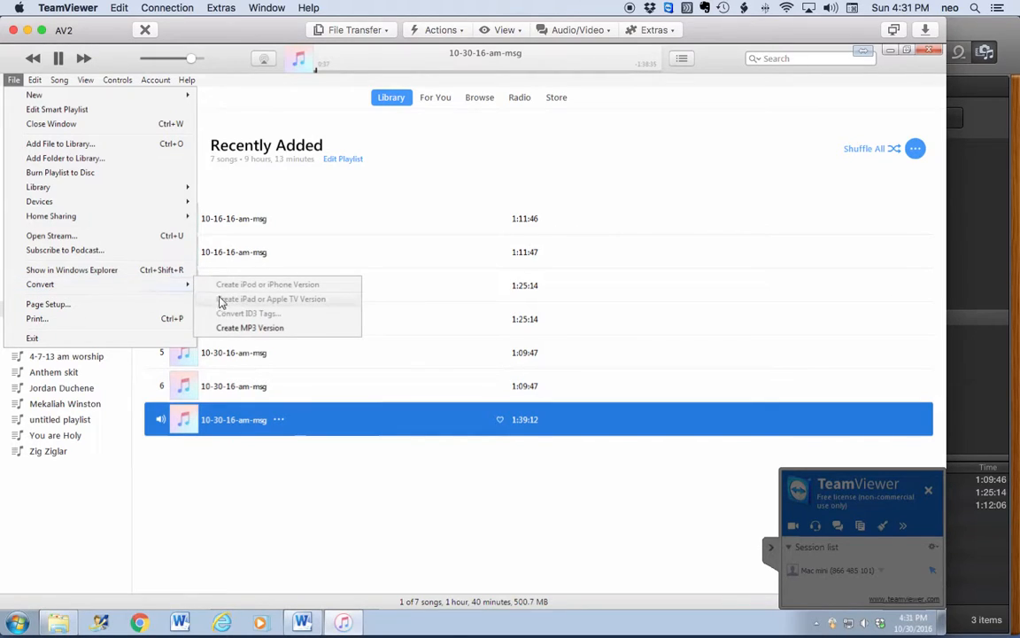
pyautogui.click(251, 327)
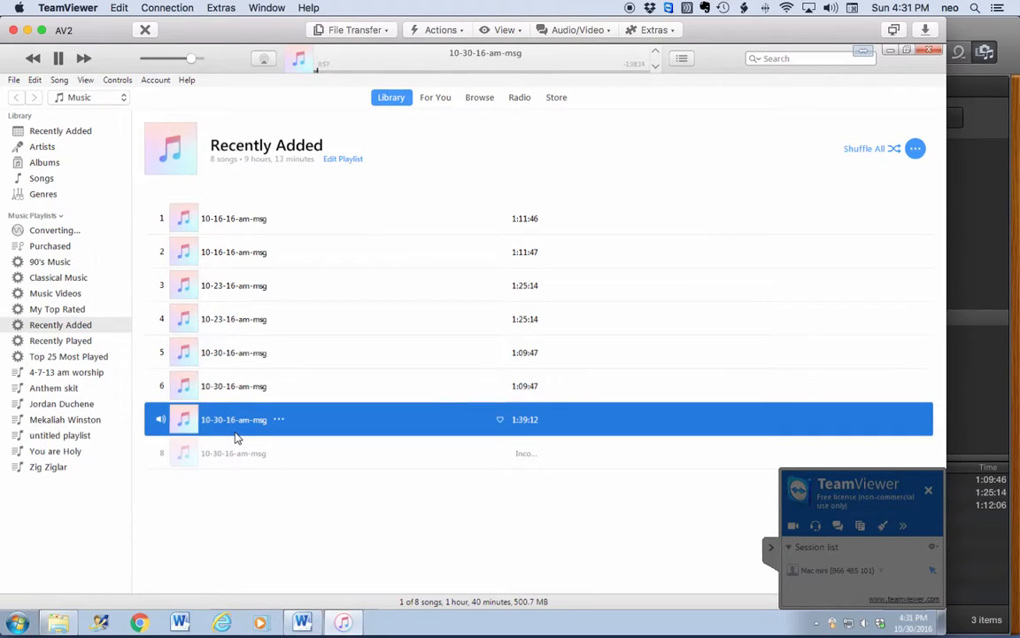
# Step: Launch SyncToy 2.1 (x64) from the Start menu's programs list
pyautogui.click(18, 624)
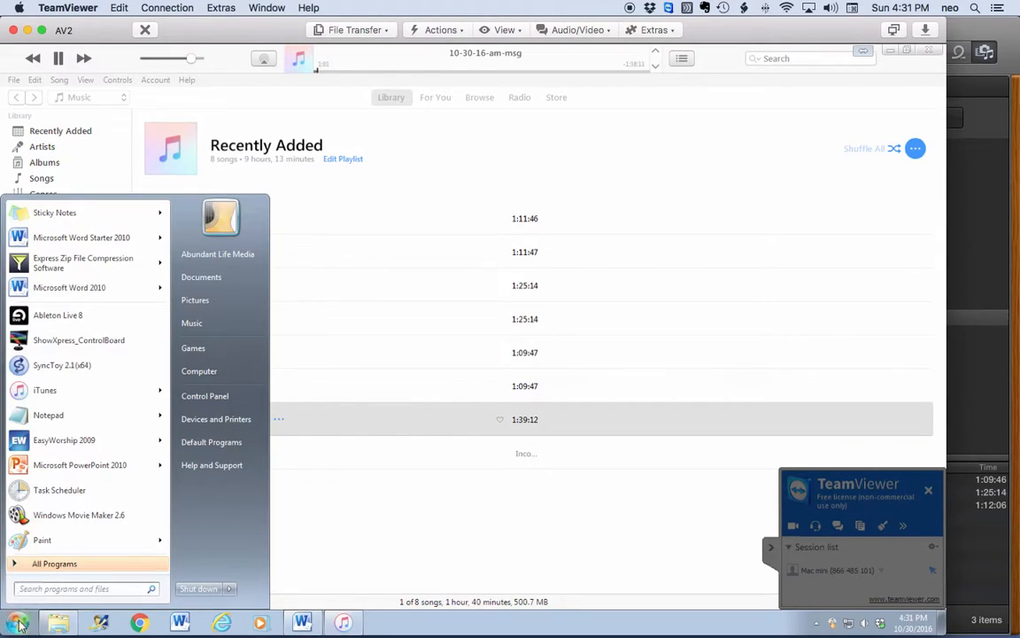
pyautogui.click(44, 369)
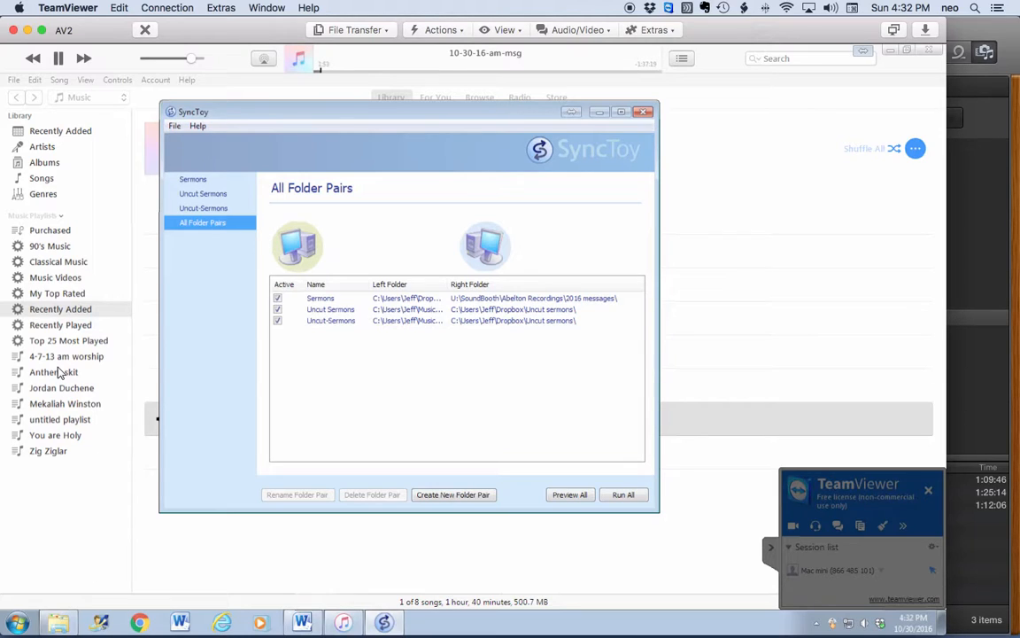
# Step: Sync all three SyncToy folder pairs, dismiss the results, and close SyncToy
pyautogui.moveTo(409, 114); pyautogui.dragTo(586, 110)
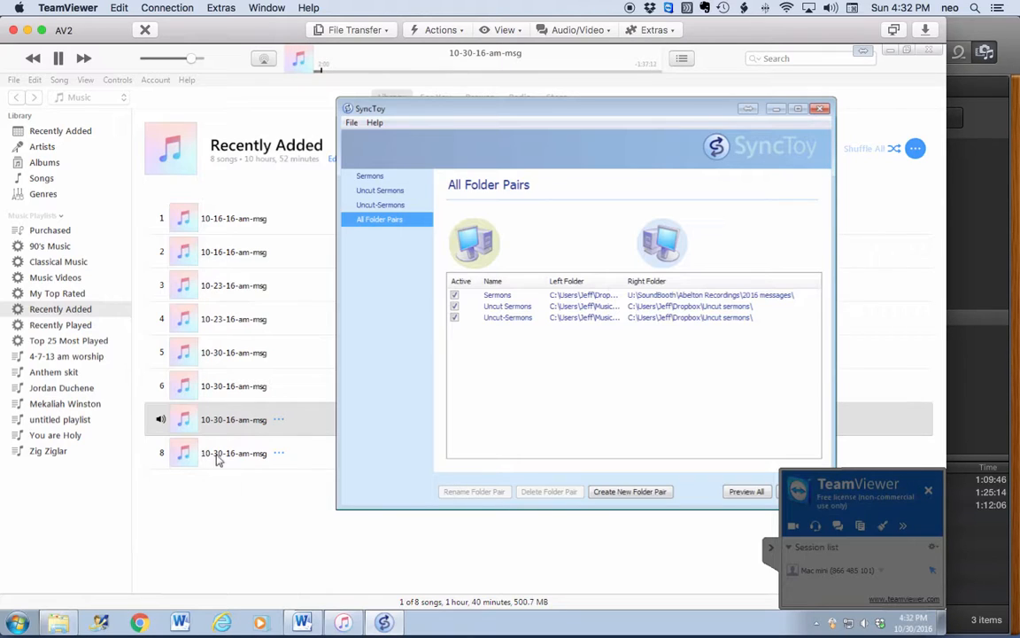
pyautogui.moveTo(533, 105); pyautogui.dragTo(537, 110)
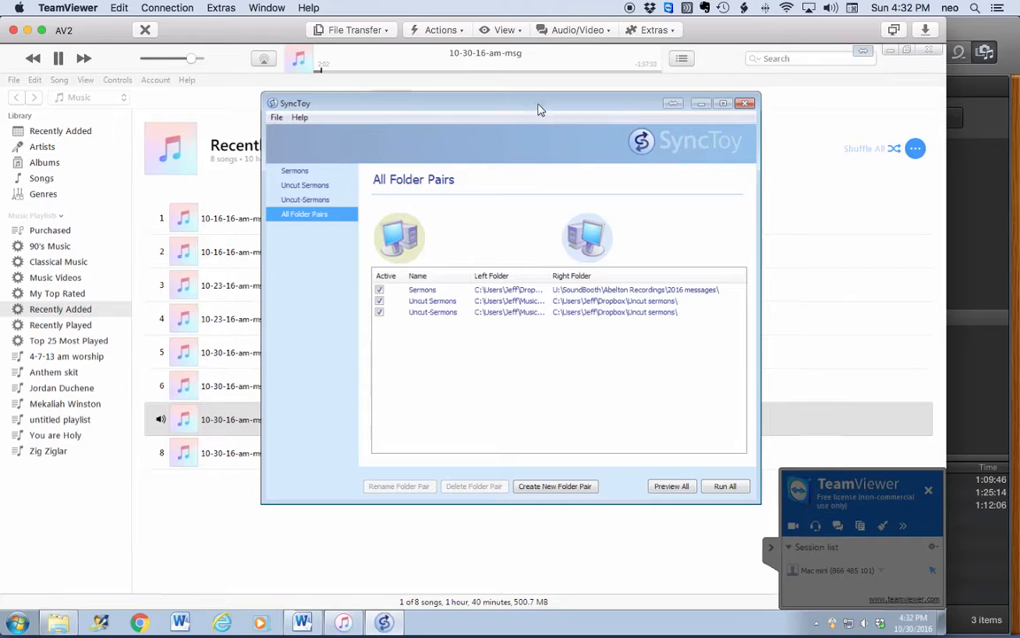
pyautogui.click(723, 486)
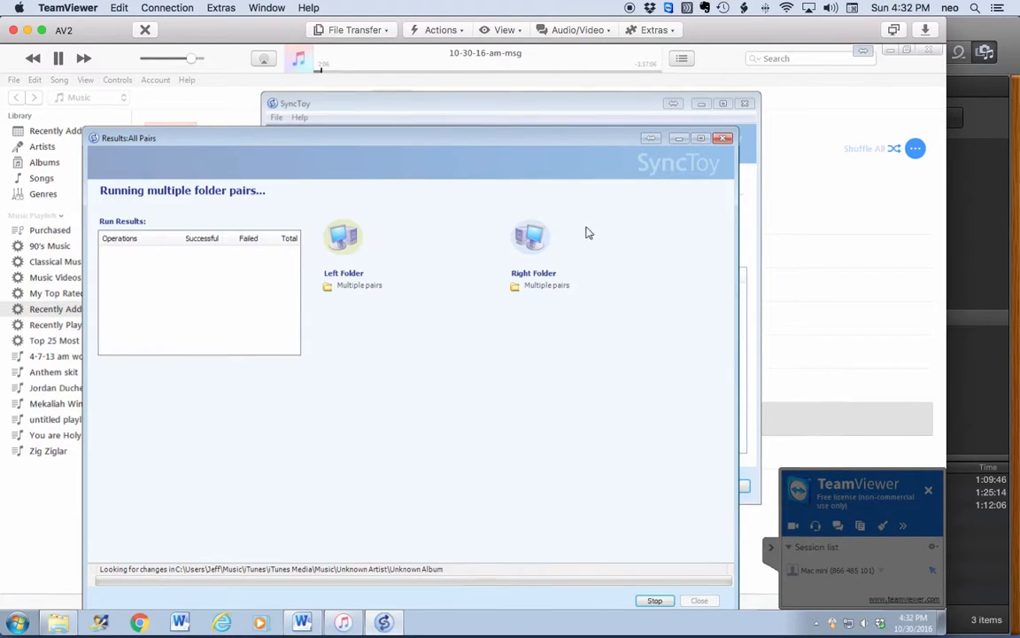
pyautogui.moveTo(483, 144); pyautogui.dragTo(481, 129)
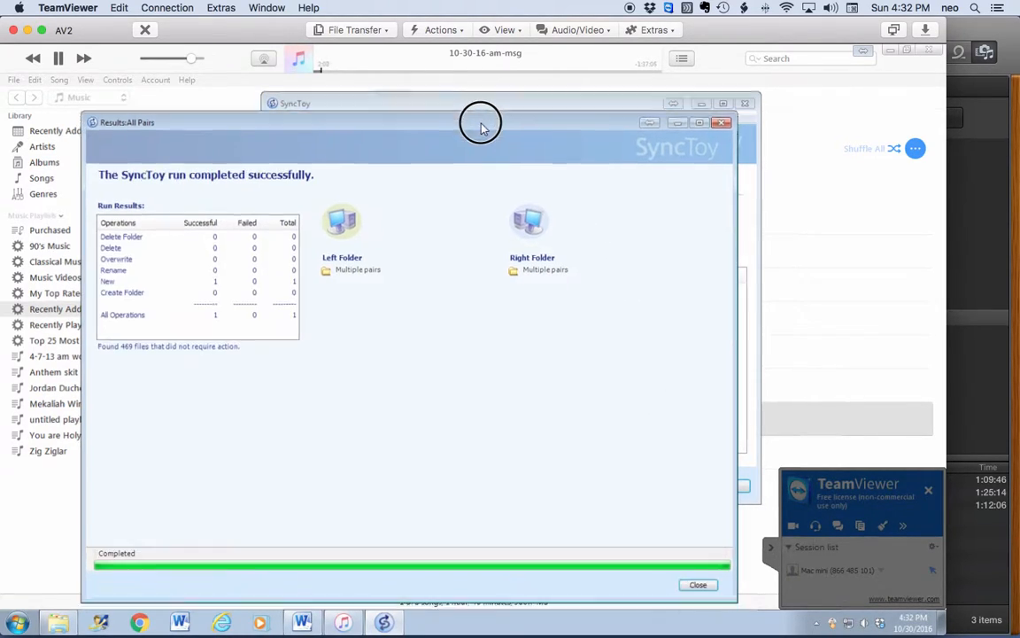
pyautogui.click(697, 588)
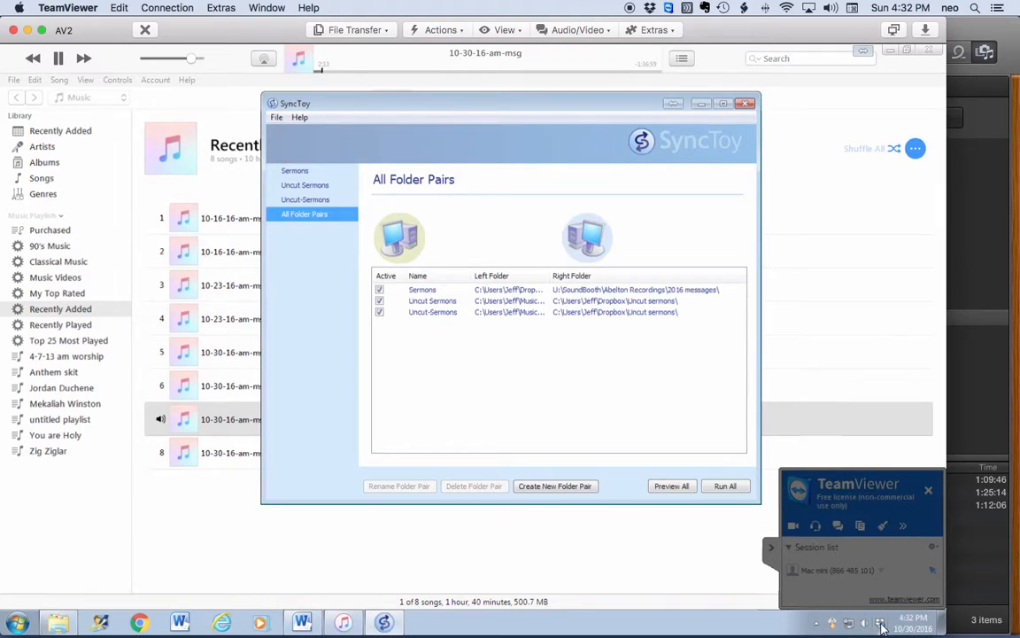
pyautogui.moveTo(882, 627)
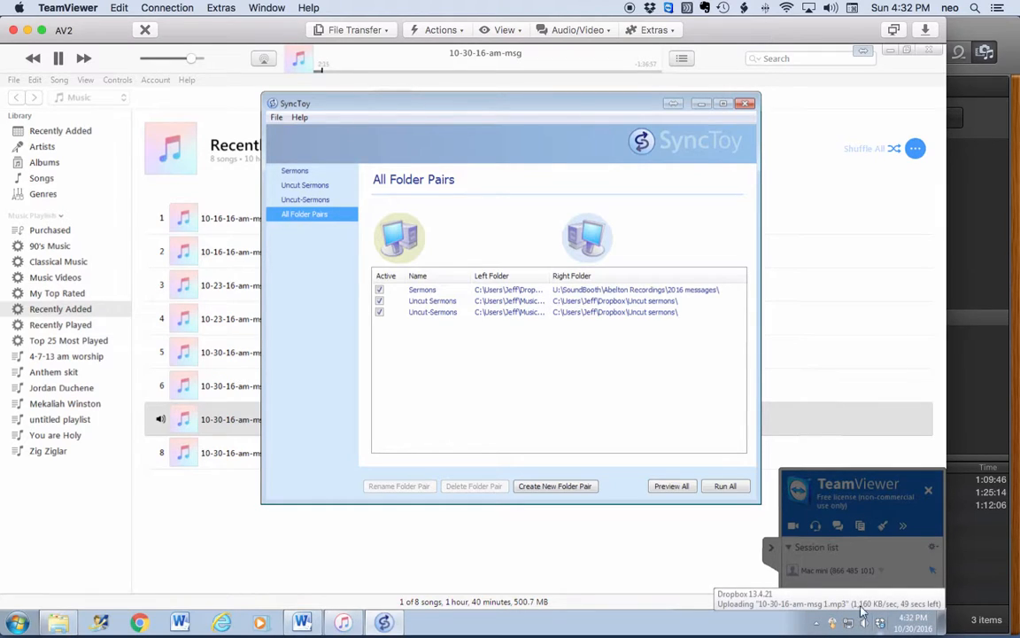
pyautogui.click(745, 105)
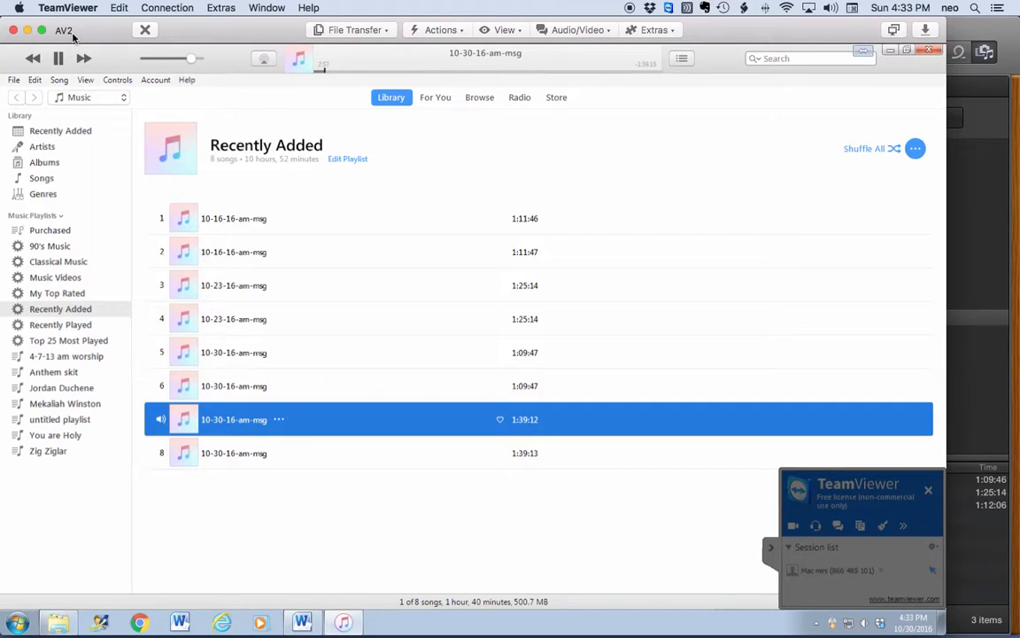
# Step: End the TeamViewer session, dismiss the Dropbox notification, and show all open windows
pyautogui.click(145, 30)
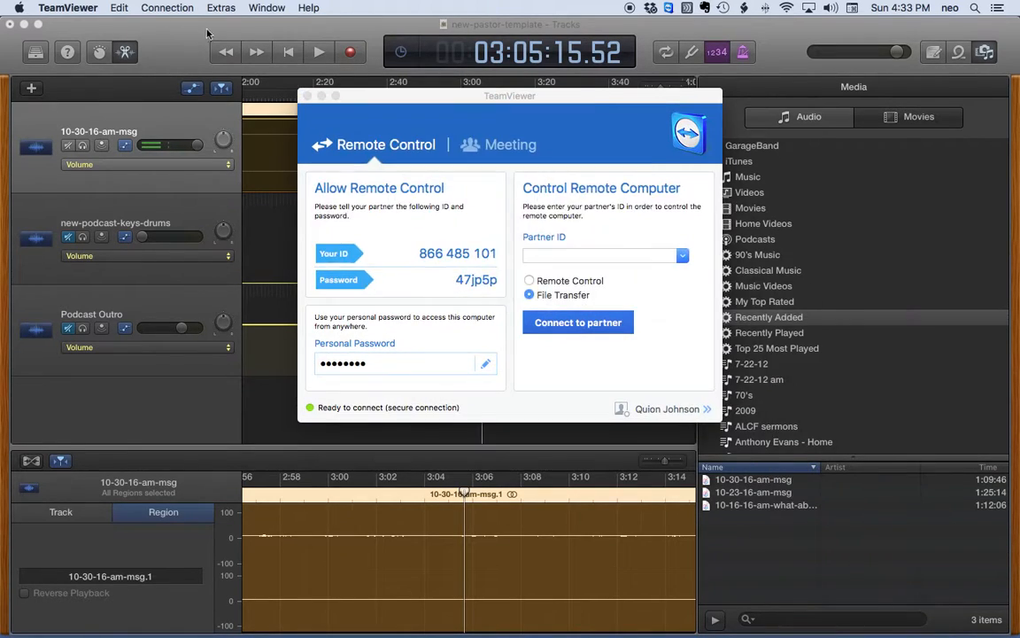
pyautogui.press('Return')
pyautogui.click(307, 96)
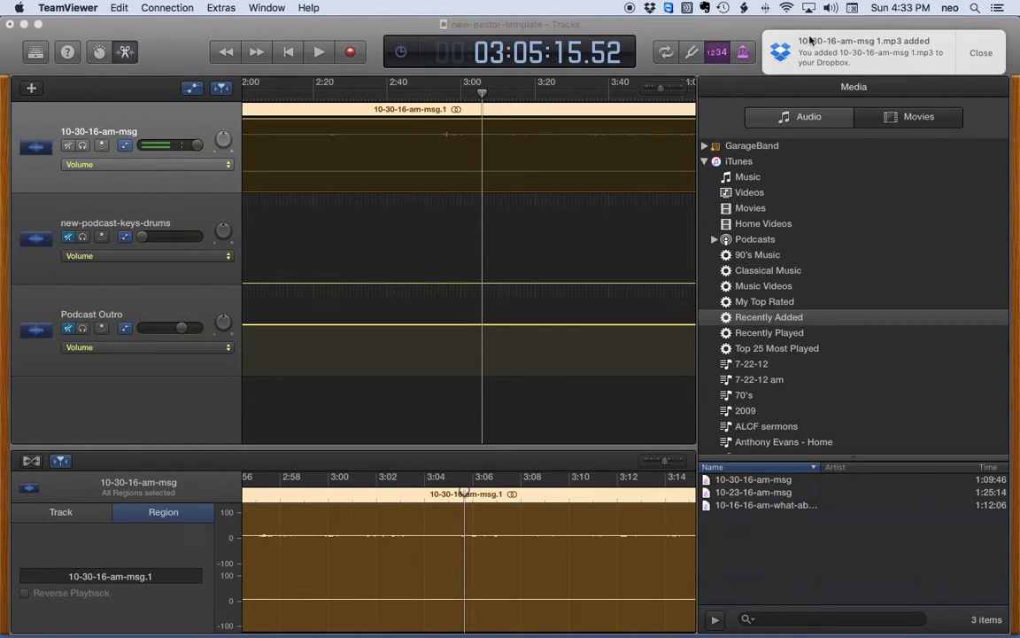
pyautogui.click(980, 53)
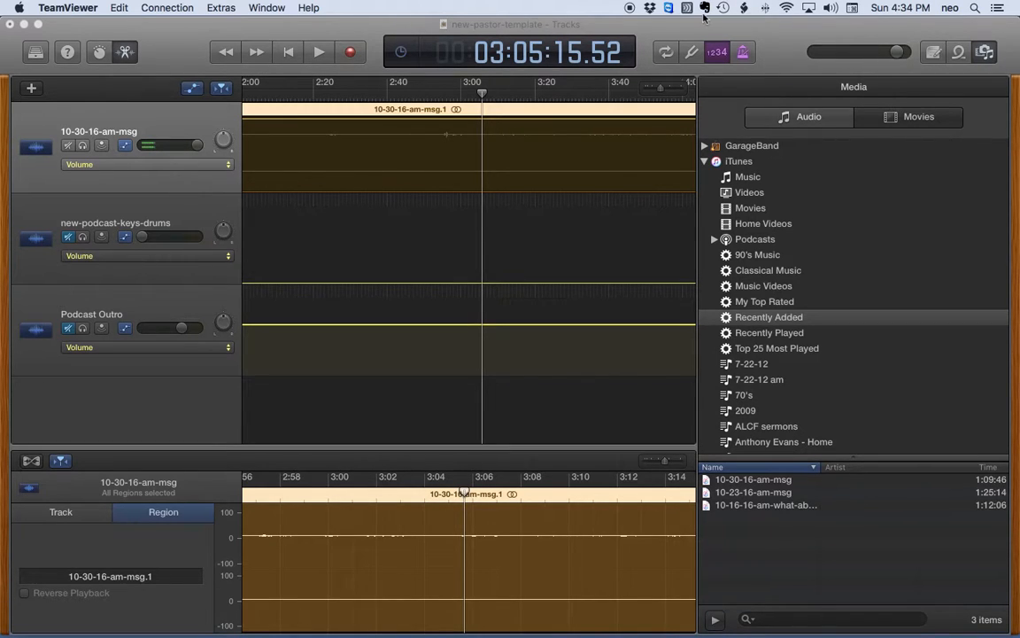
pyautogui.hotkey('ctrl', 'Up')
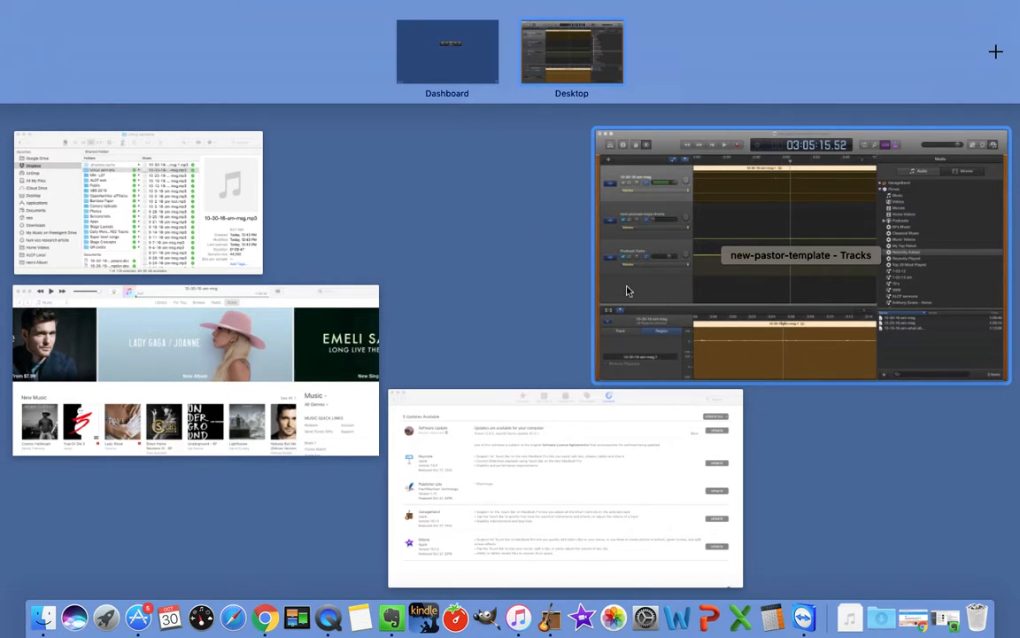
# Step: In Finder, trash the old 10-30-16-am-msg.mp3 and play '10-30-16-am-msg 1.mp3'
pyautogui.click(212, 200)
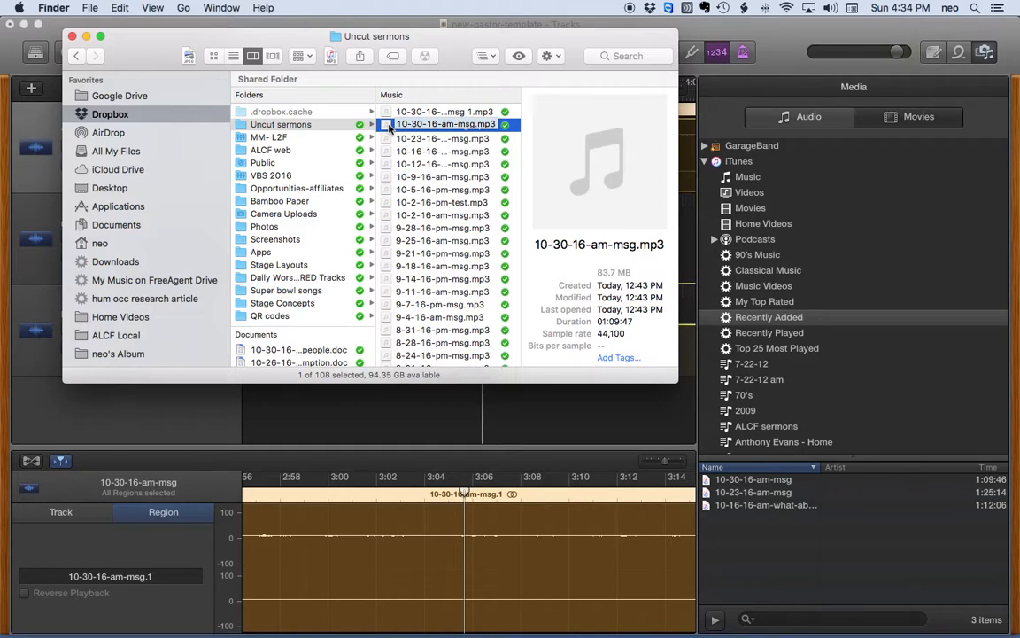
pyautogui.rightClick(389, 126)
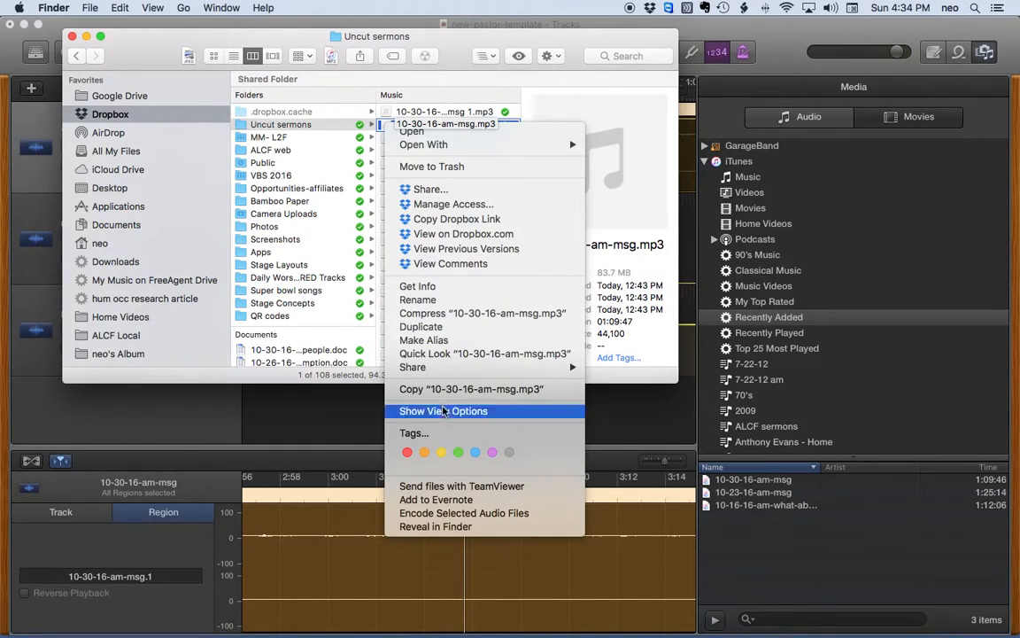
pyautogui.click(457, 169)
pyautogui.click(391, 110)
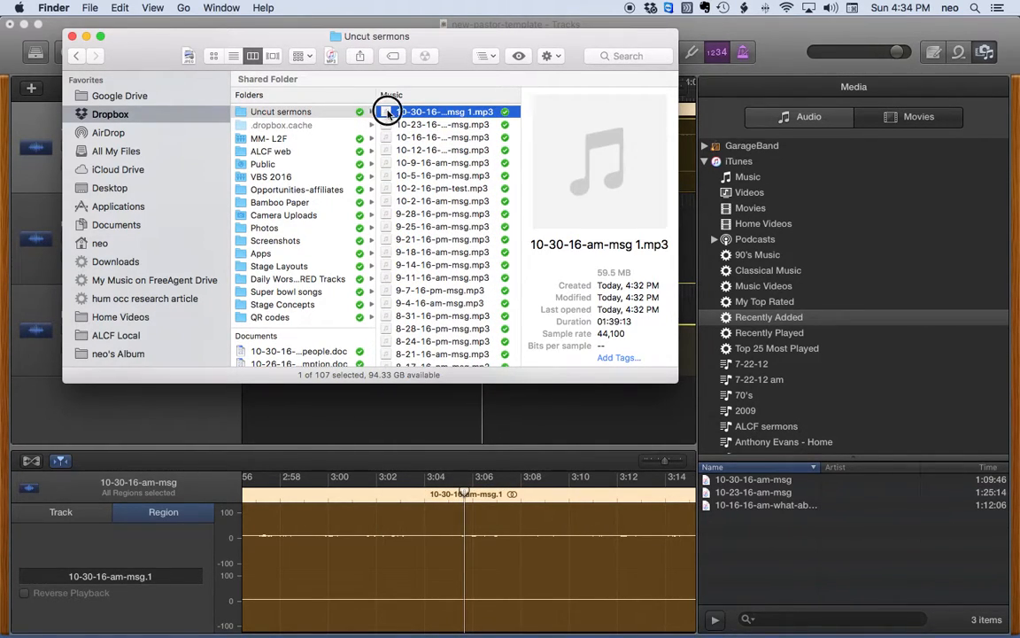
pyautogui.doubleClick(386, 112)
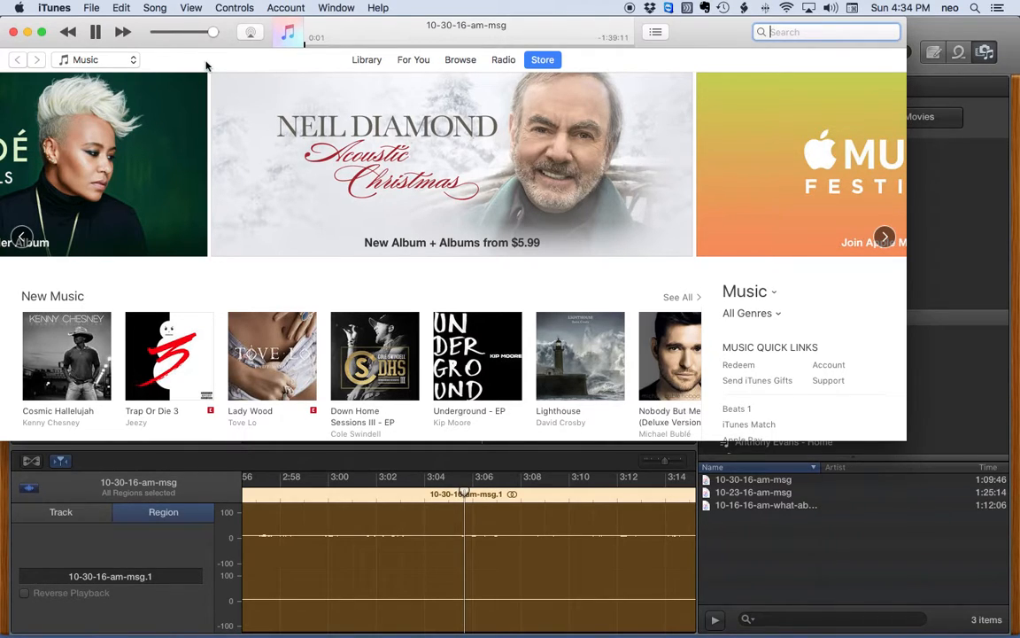
# Step: Pause the sermon playback, close iTunes, and return to GarageBand's media browser
pyautogui.click(96, 34)
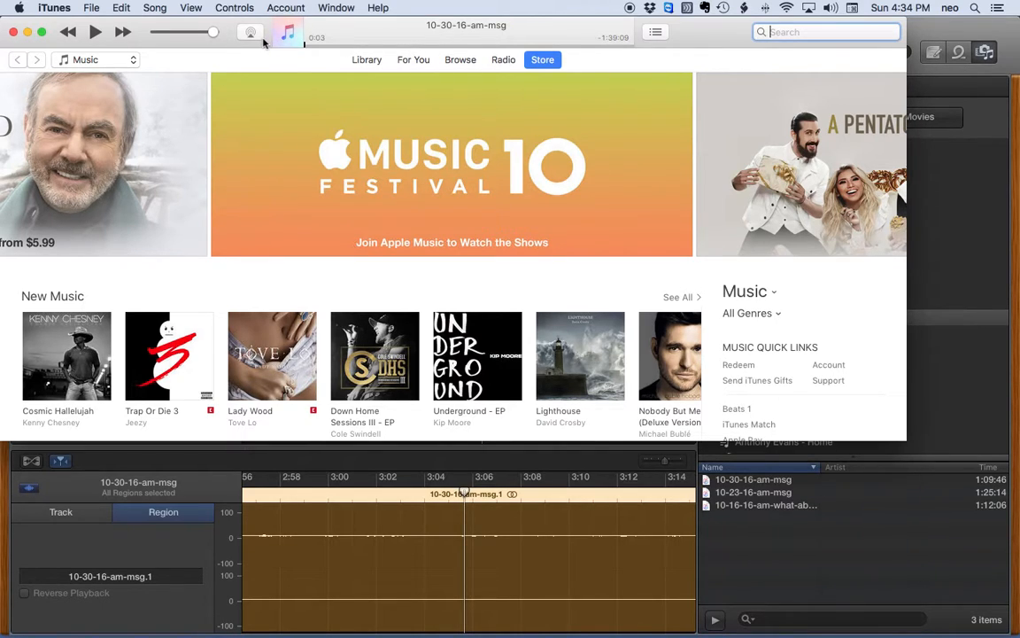
pyautogui.click(13, 33)
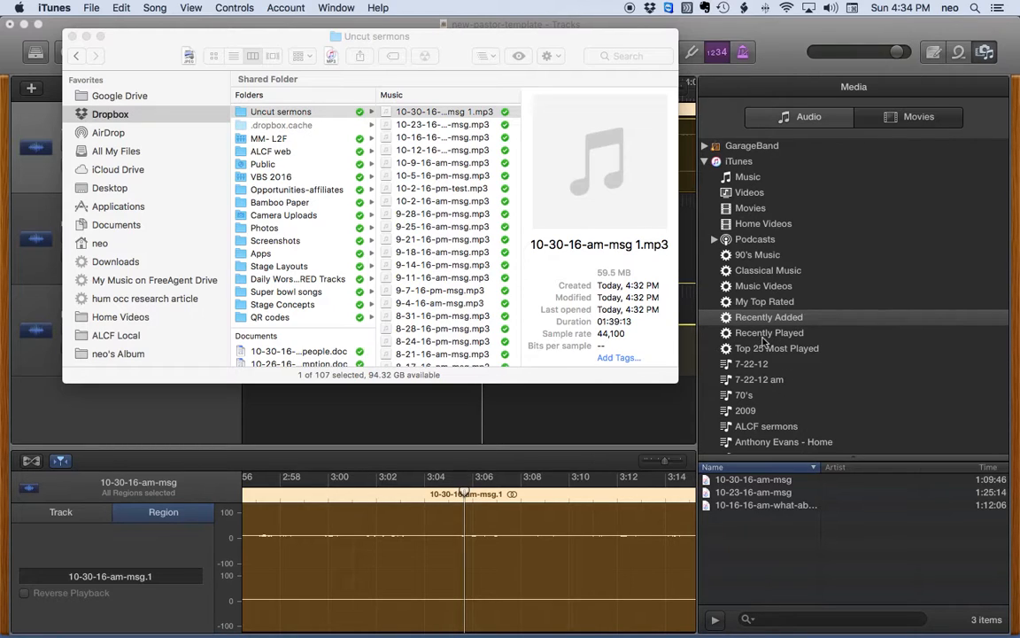
pyautogui.click(764, 338)
# Step: Find the new 1:39:12 recording among recent audio and delete the old sermon region
pyautogui.click(763, 334)
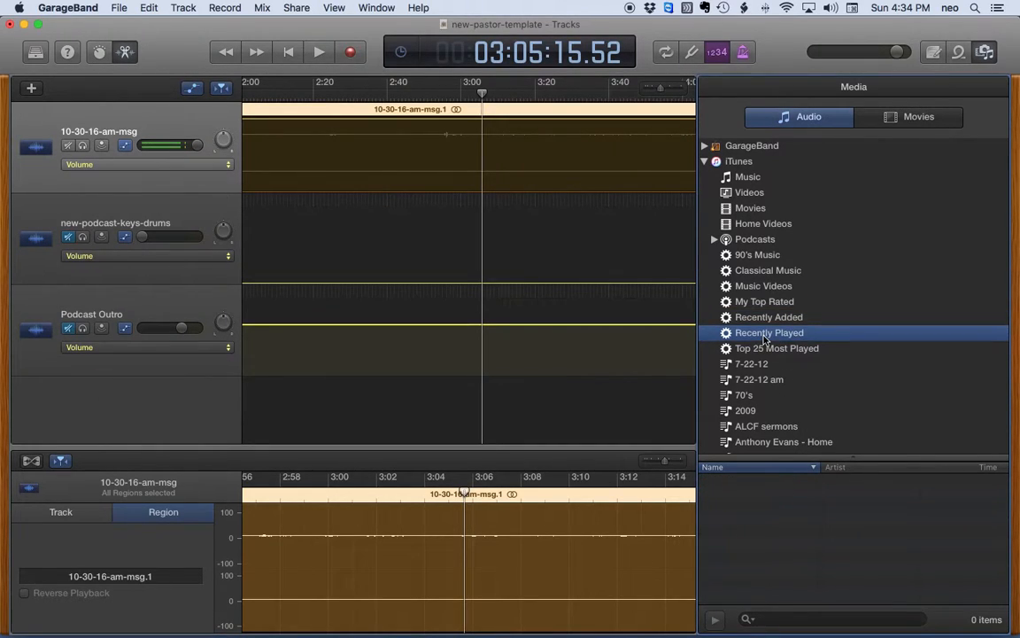
pyautogui.click(757, 321)
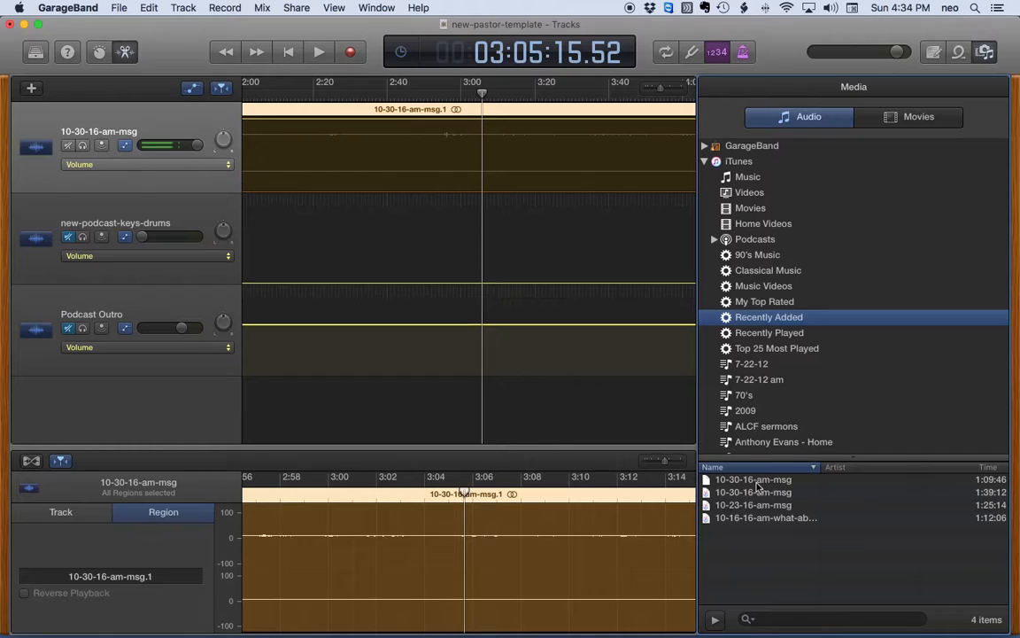
pyautogui.click(731, 492)
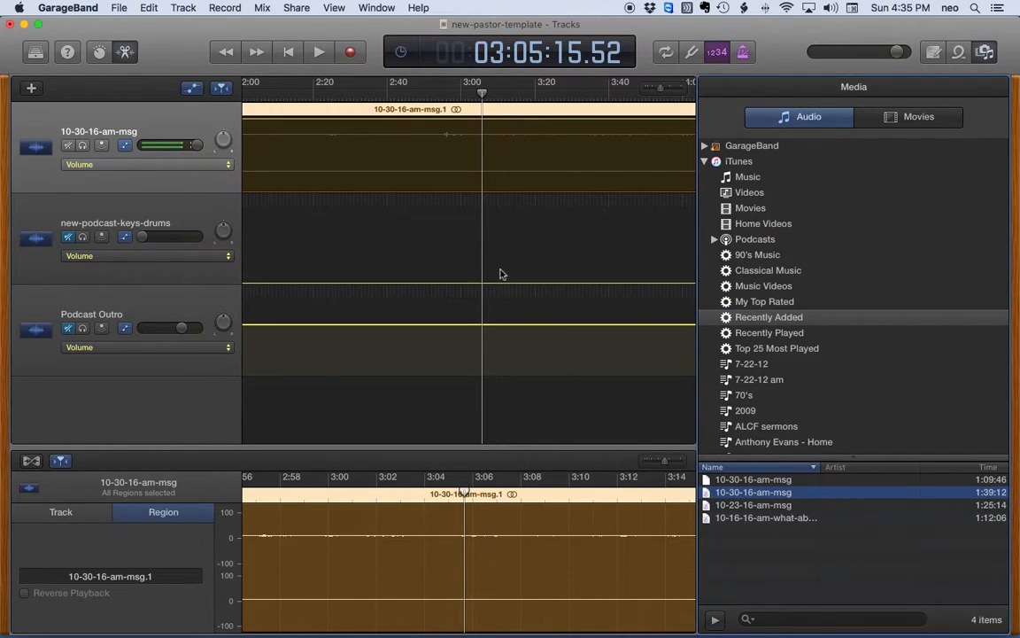
pyautogui.click(353, 117)
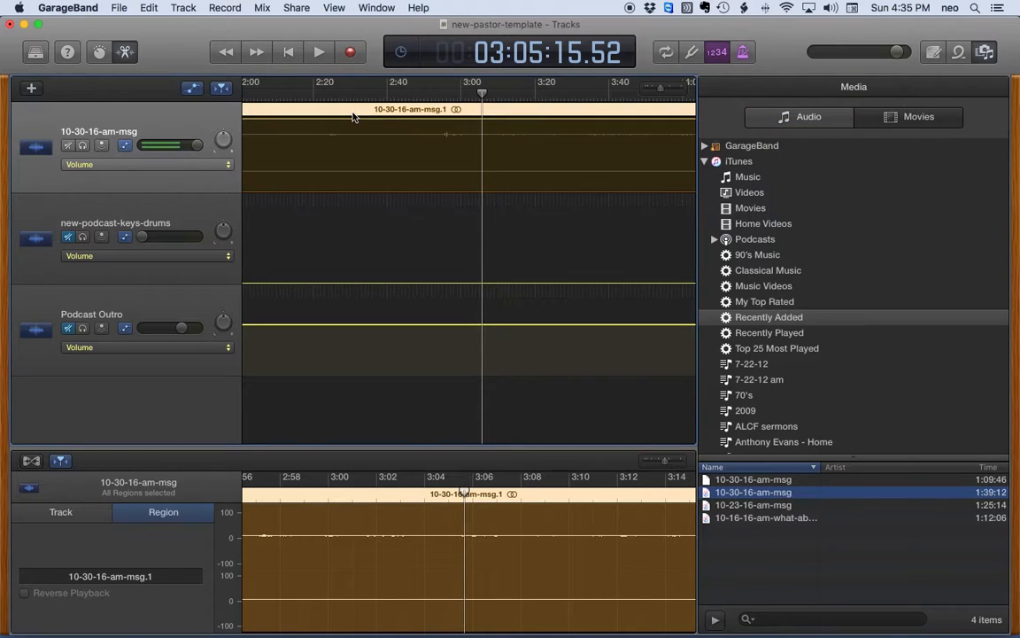
pyautogui.press('Delete')
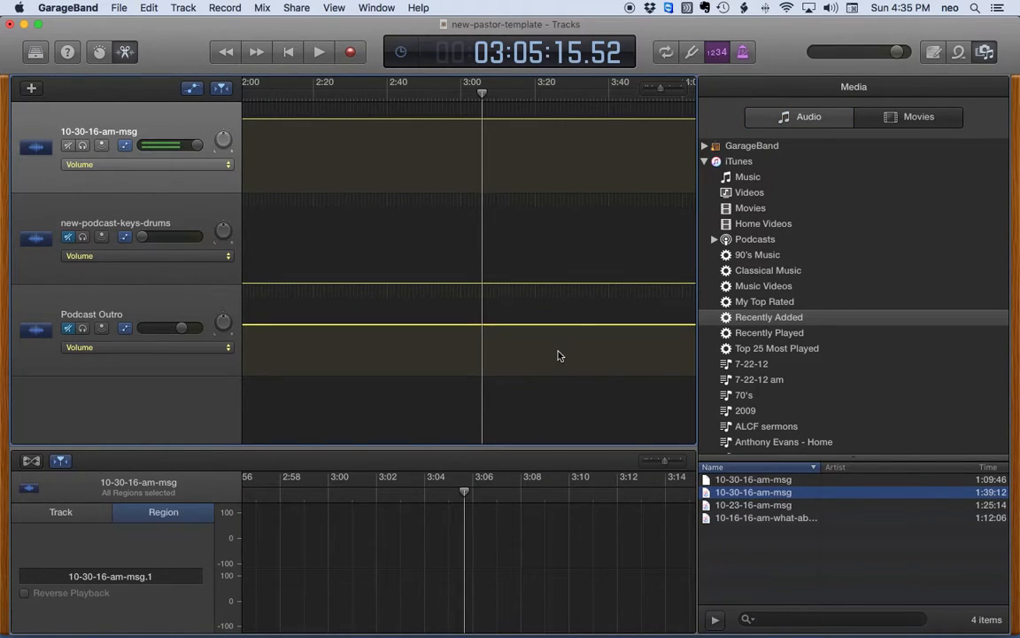
# Step: Place the 1:39:12 10-30-16-am-msg recording on the top track, starting near 0:37
pyautogui.hscroll(-10, 561, 355)
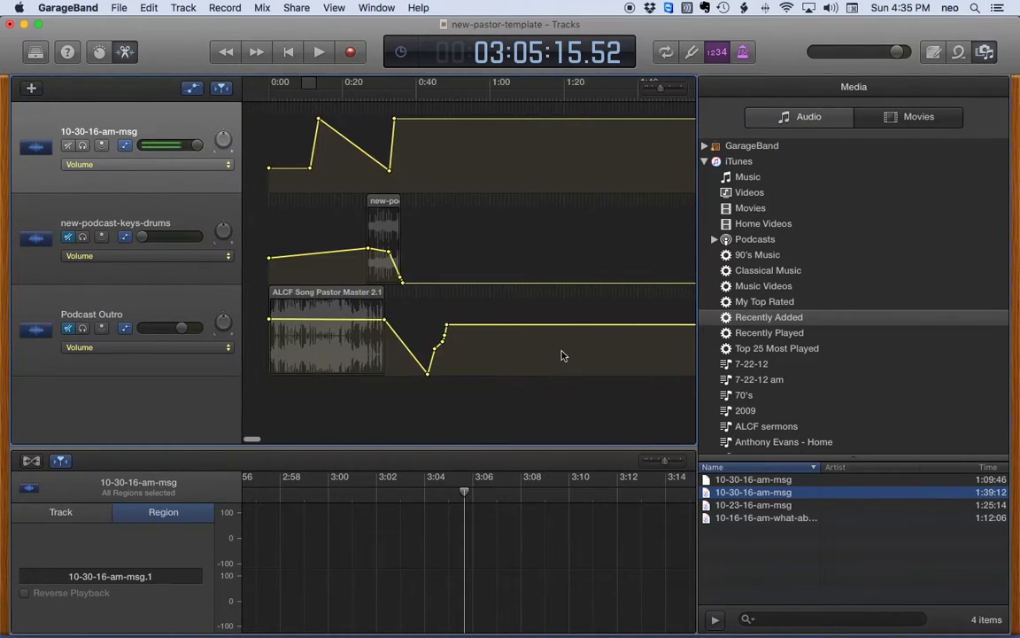
pyautogui.click(704, 494)
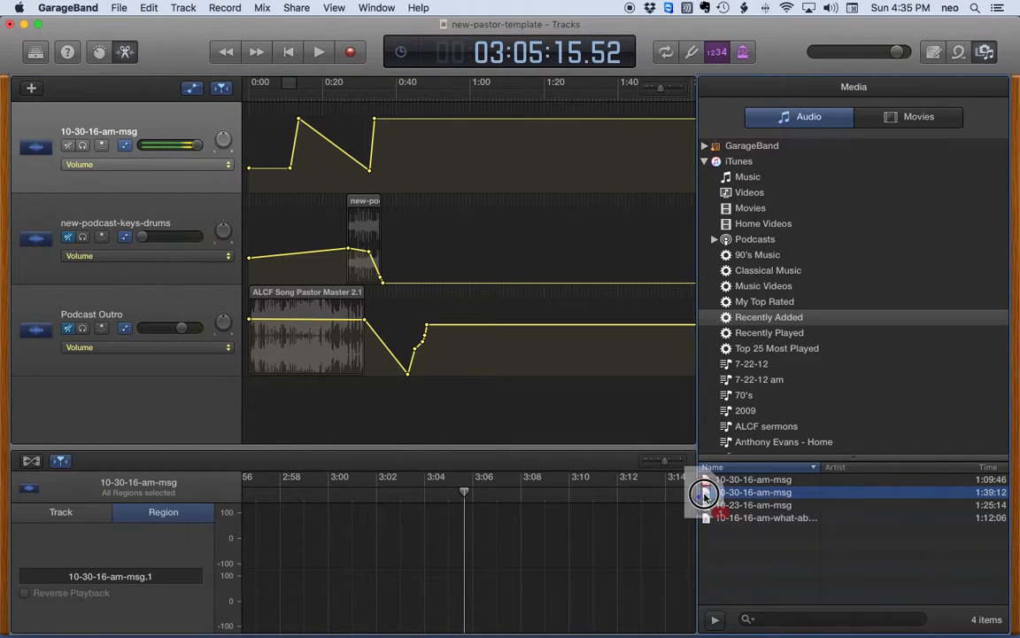
pyautogui.moveTo(705, 493); pyautogui.dragTo(373, 165)
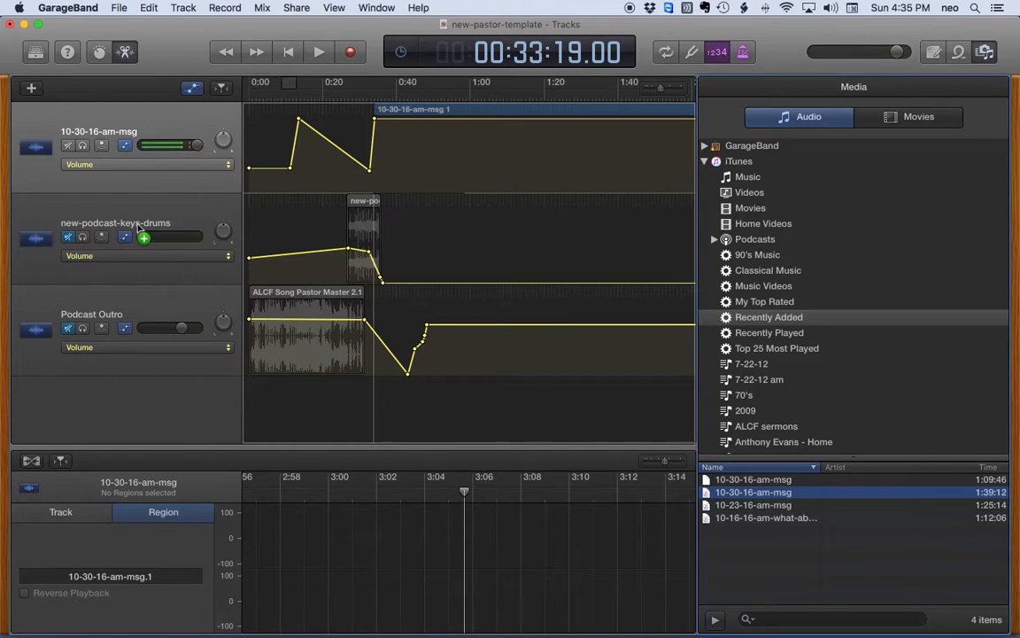
pyautogui.moveTo(137, 226); pyautogui.dragTo(380, 160)
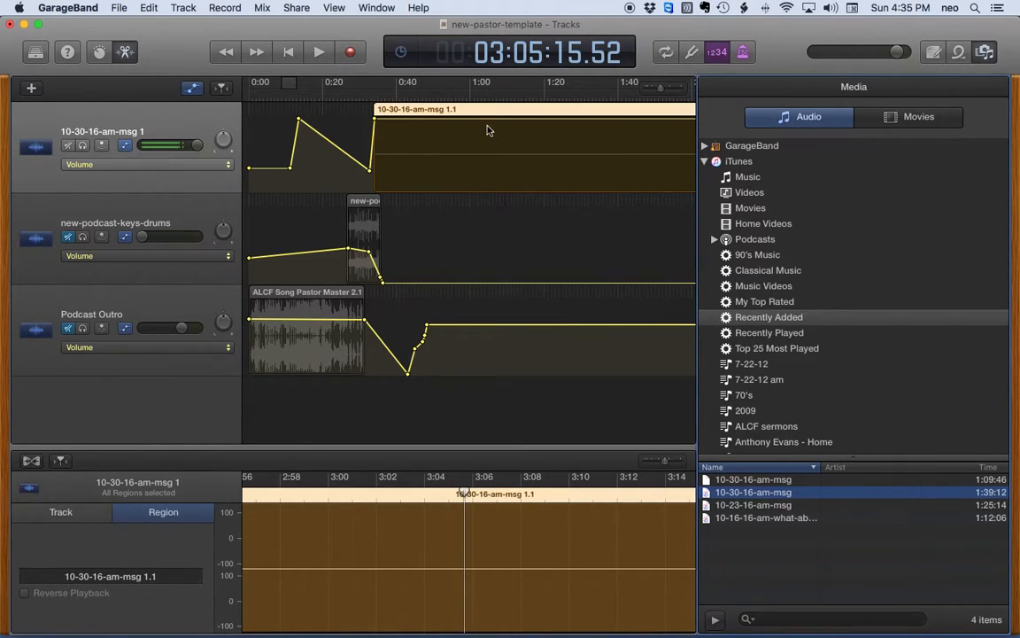
pyautogui.hscroll(15, 486, 133)
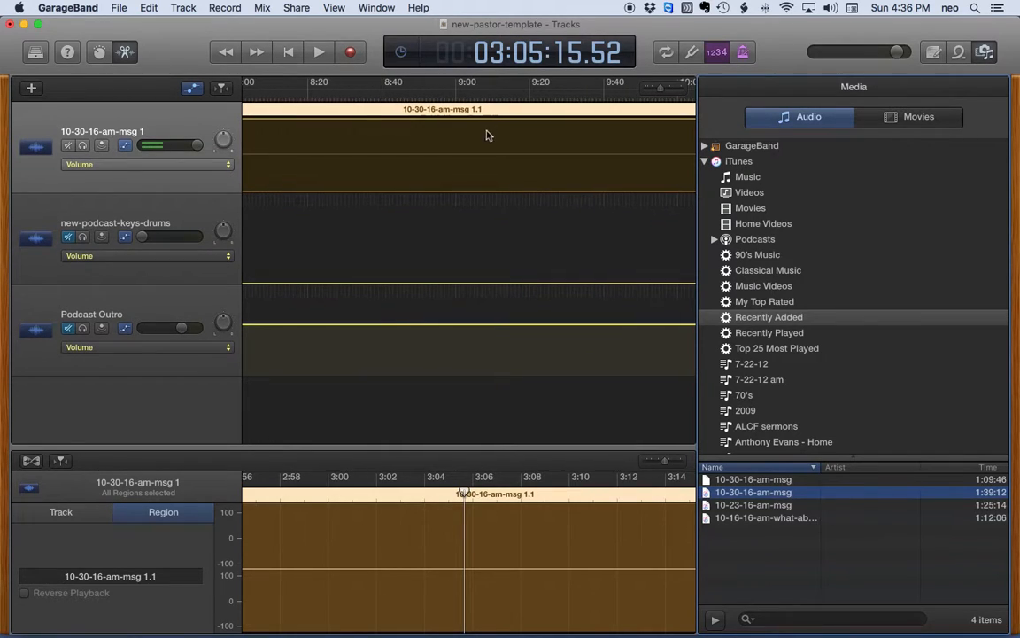
pyautogui.hscroll(-8, 349, 111)
pyautogui.hscroll(-2, 350, 113)
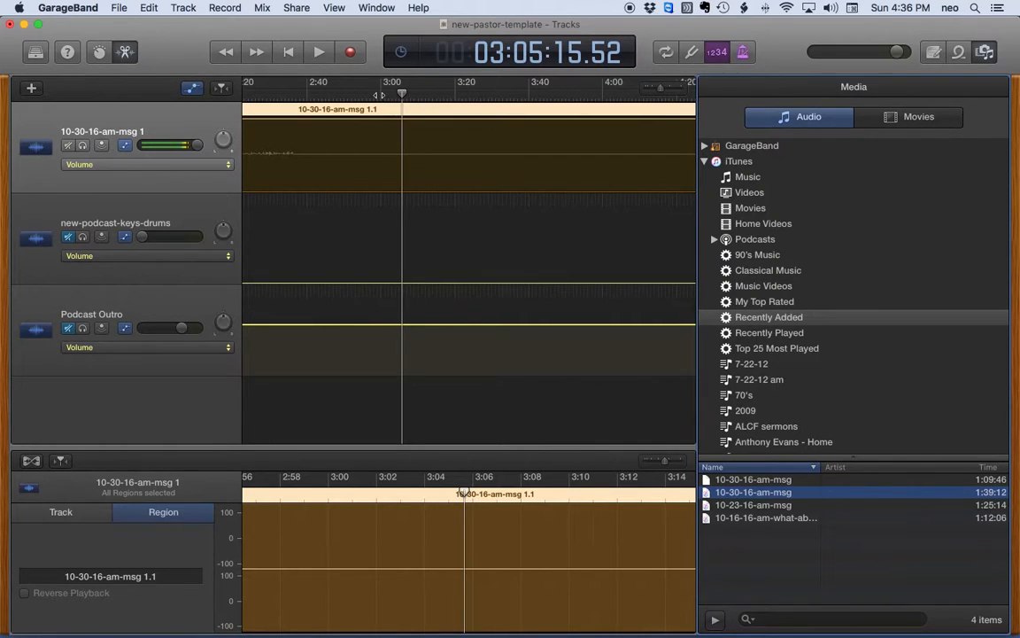
pyautogui.click(379, 95)
pyautogui.press('space')
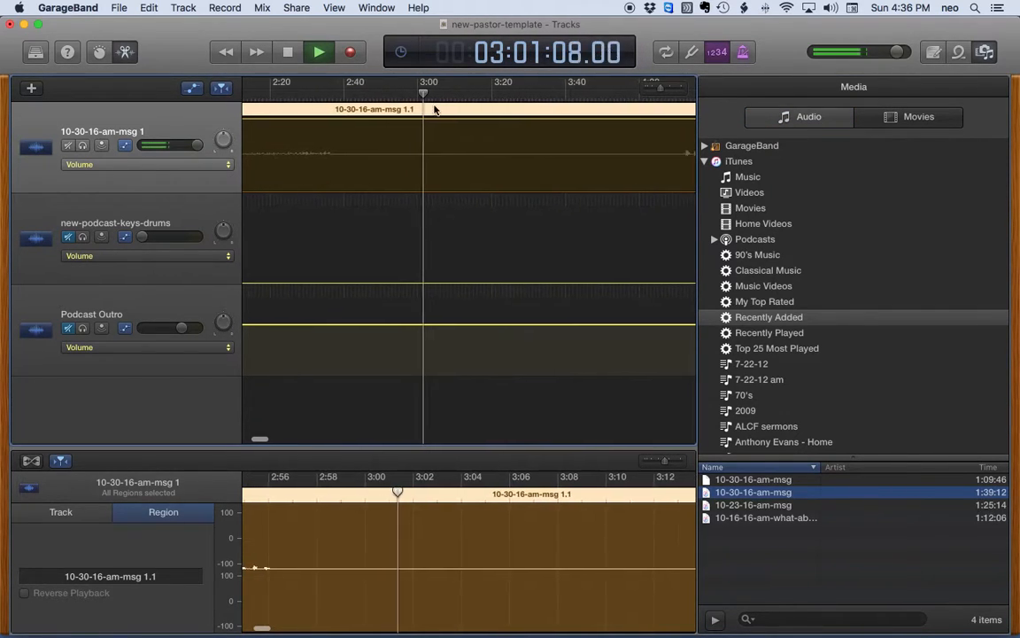
pyautogui.press('space')
pyautogui.hscroll(5, 513, 139)
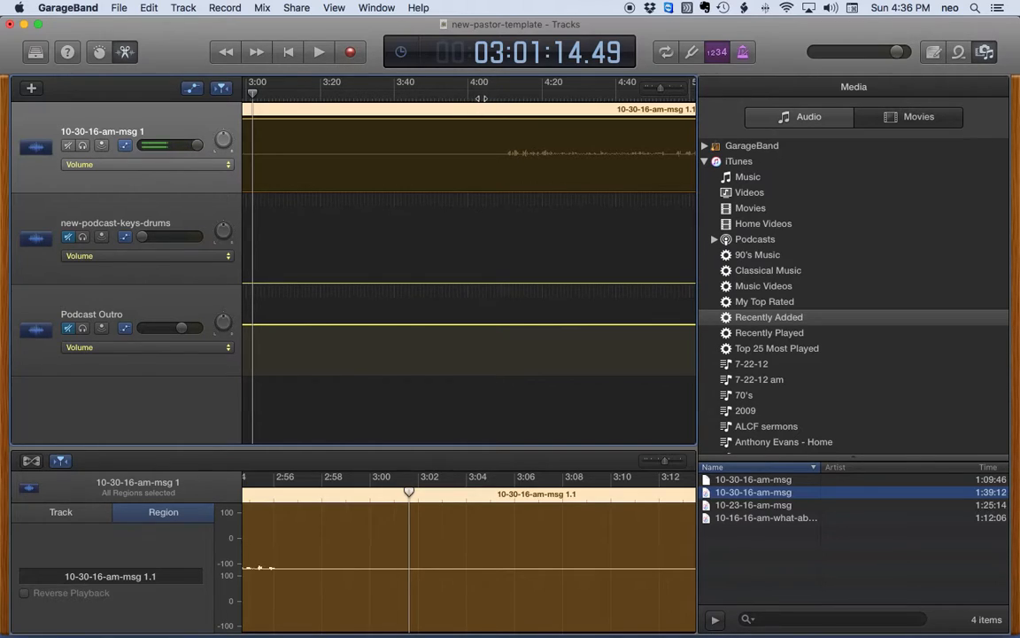
pyautogui.click(481, 98)
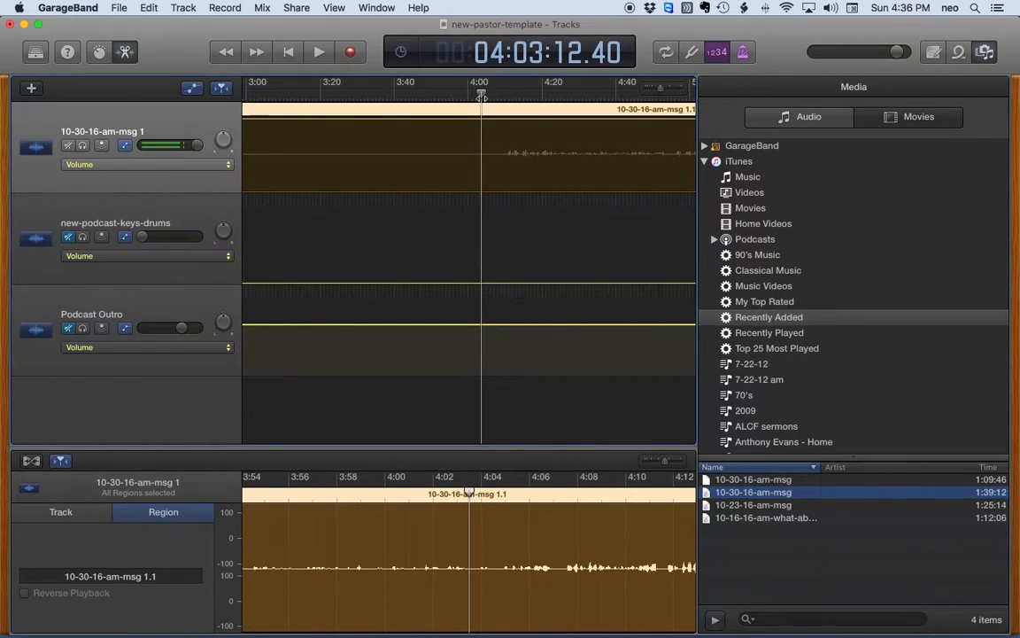
pyautogui.press('space')
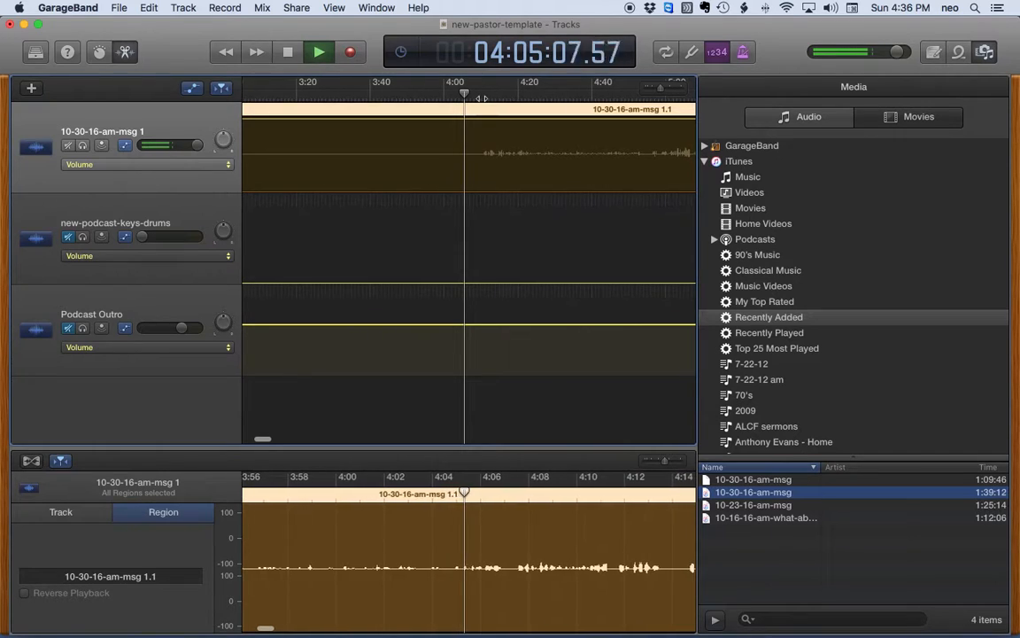
pyautogui.press('space')
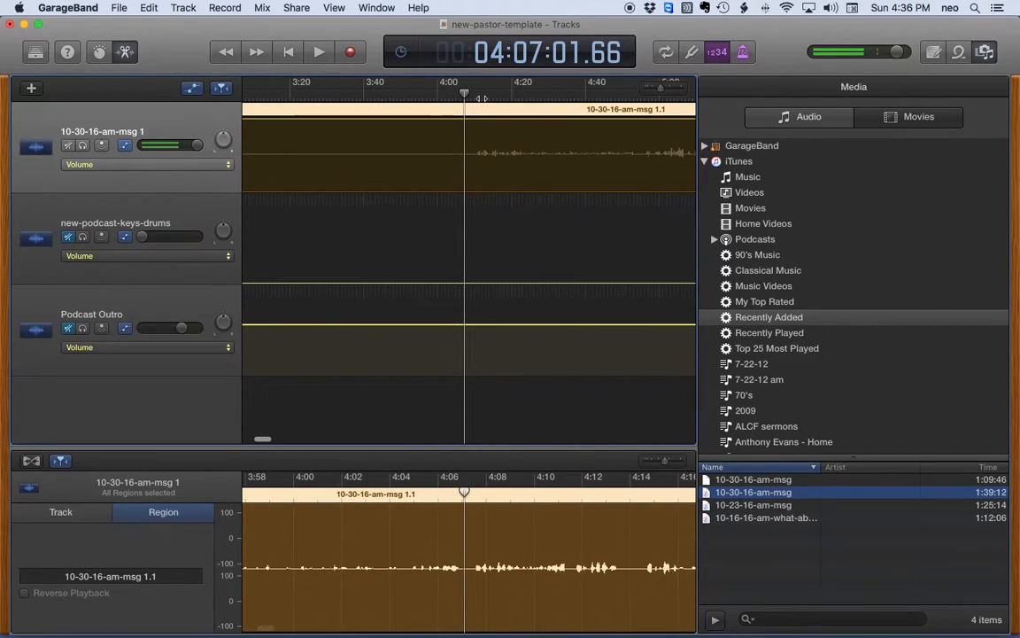
pyautogui.hscroll(10, 561, 106)
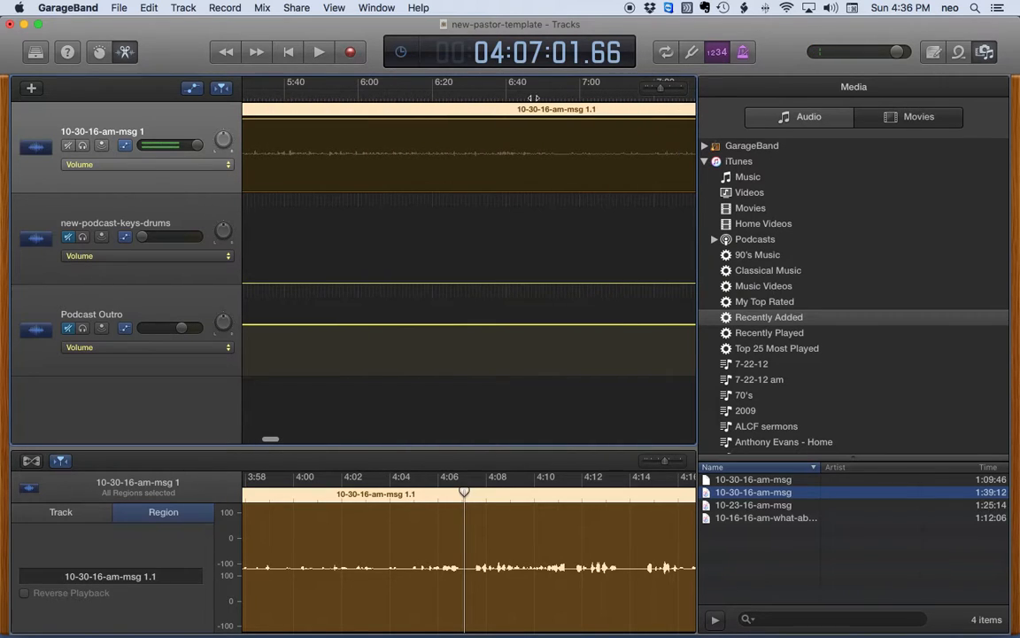
pyautogui.click(443, 97)
pyautogui.press('space')
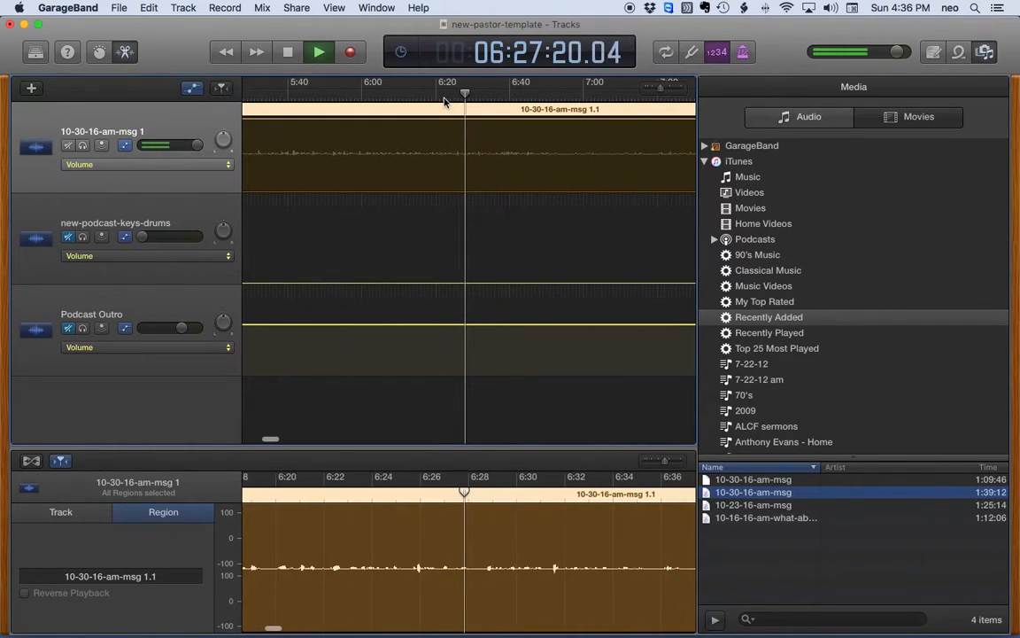
pyautogui.press('space')
pyautogui.hscroll(5, 500, 113)
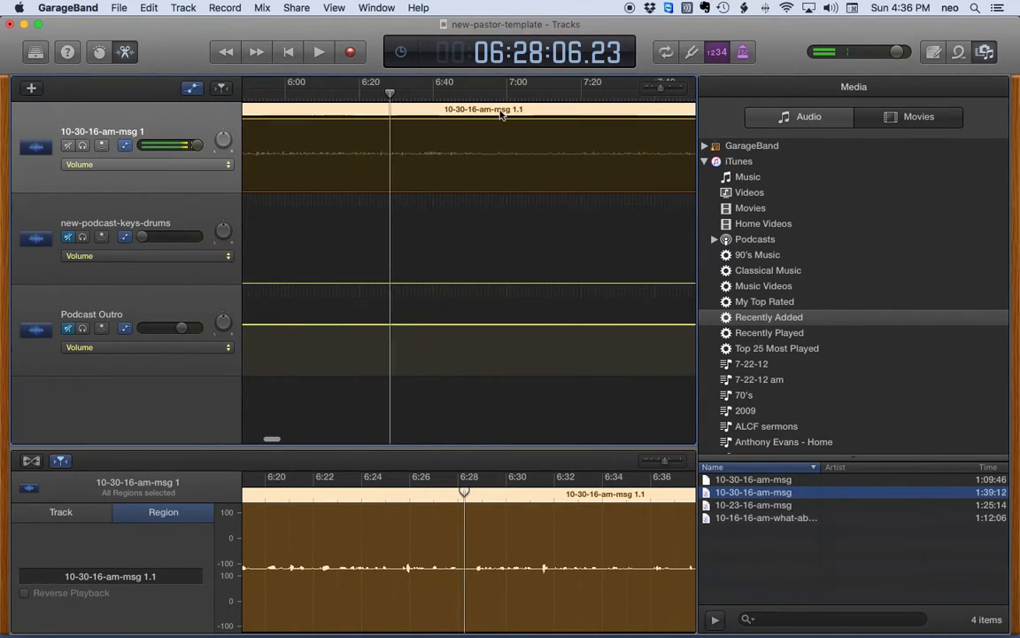
pyautogui.click(406, 93)
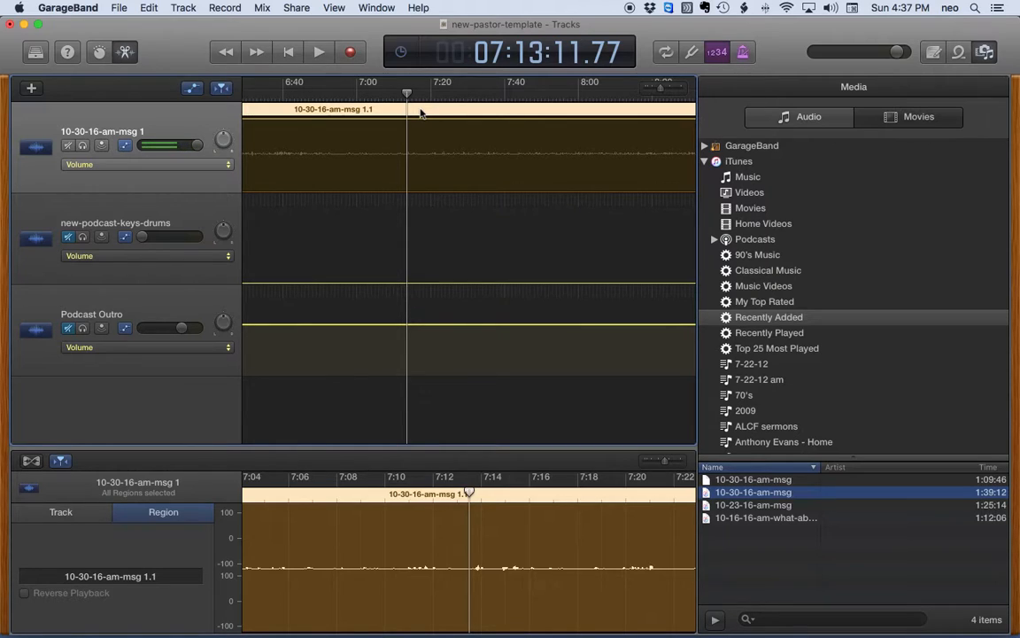
pyautogui.click(319, 53)
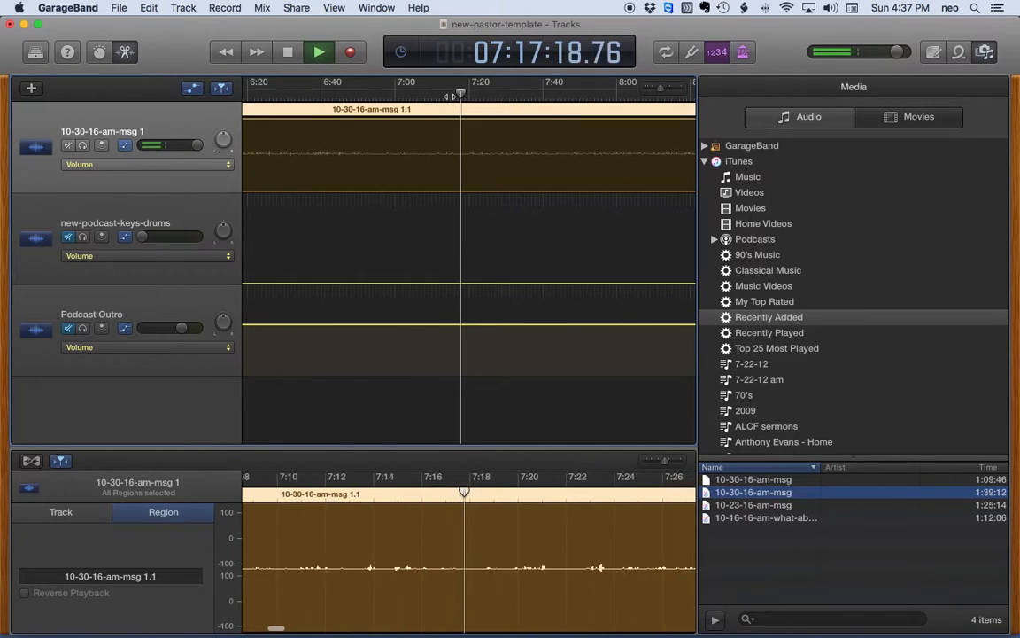
pyautogui.press('space')
pyautogui.hscroll(10, 484, 146)
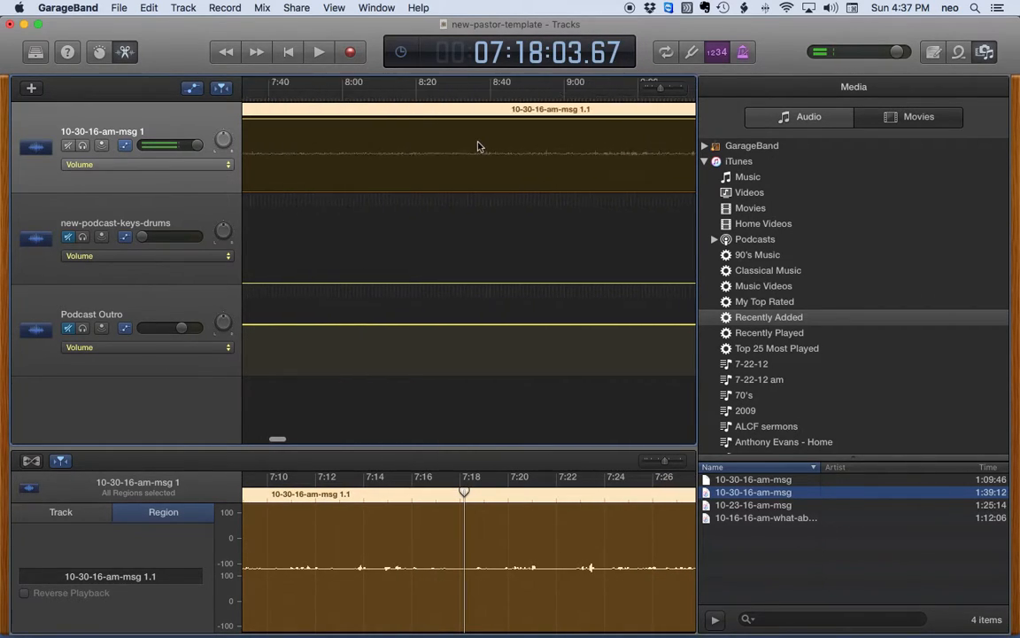
pyautogui.click(492, 88)
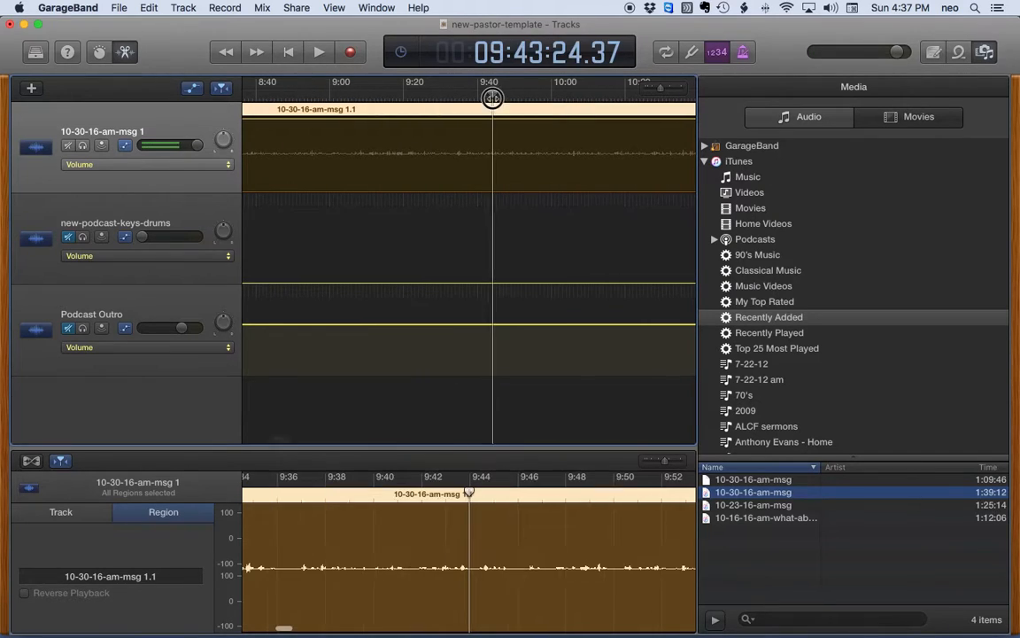
pyautogui.press('space')
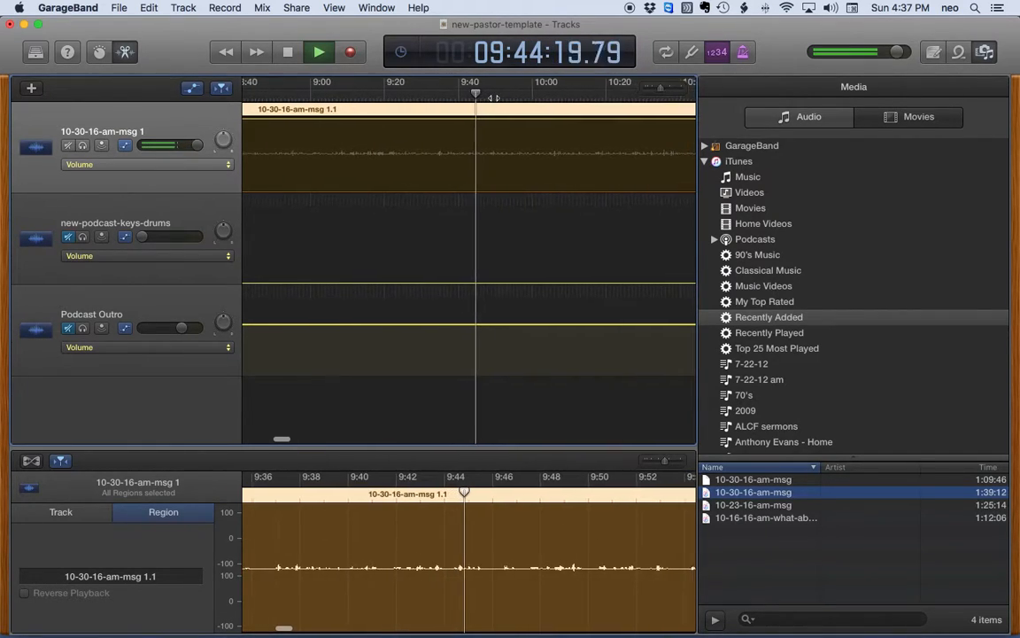
pyautogui.press('space')
pyautogui.hscroll(5, 478, 97)
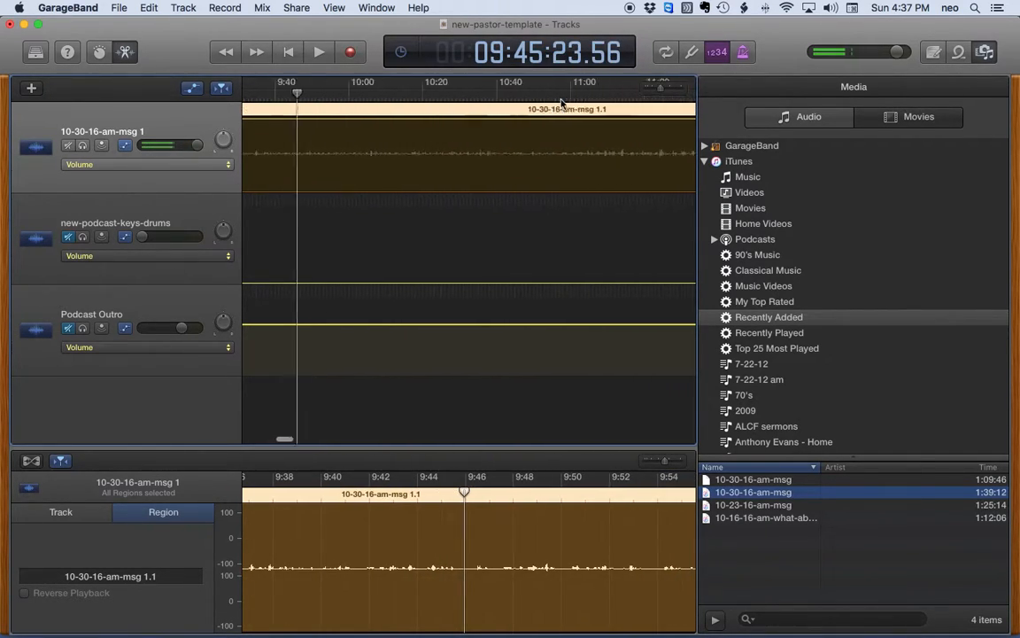
pyautogui.click(465, 96)
pyautogui.press('space')
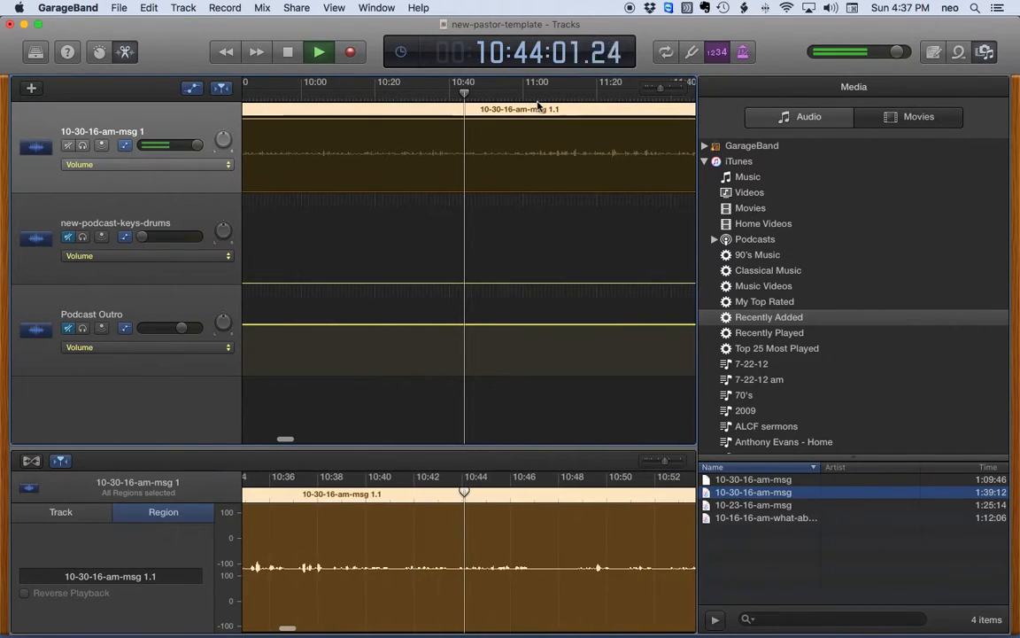
pyautogui.press('space')
pyautogui.hscroll(4, 536, 106)
pyautogui.hscroll(4, 523, 106)
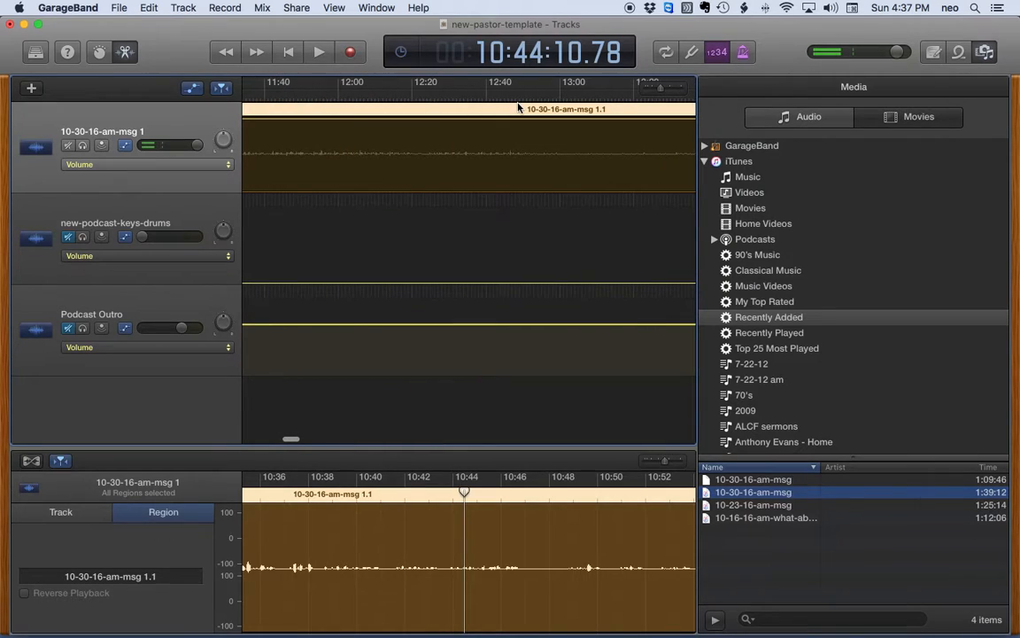
pyautogui.click(496, 95)
pyautogui.press('space')
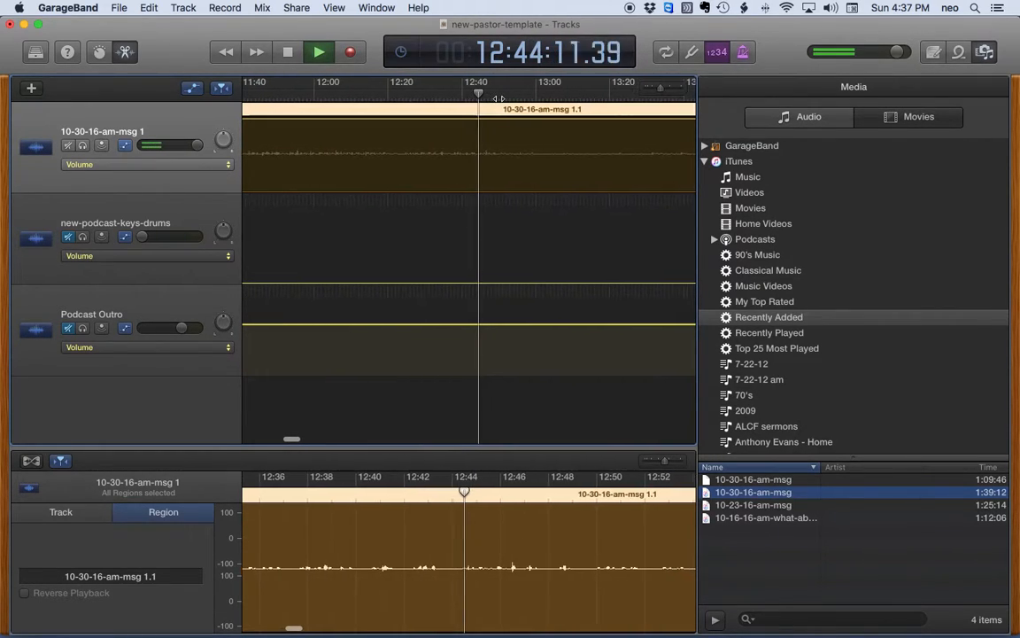
pyautogui.press('space')
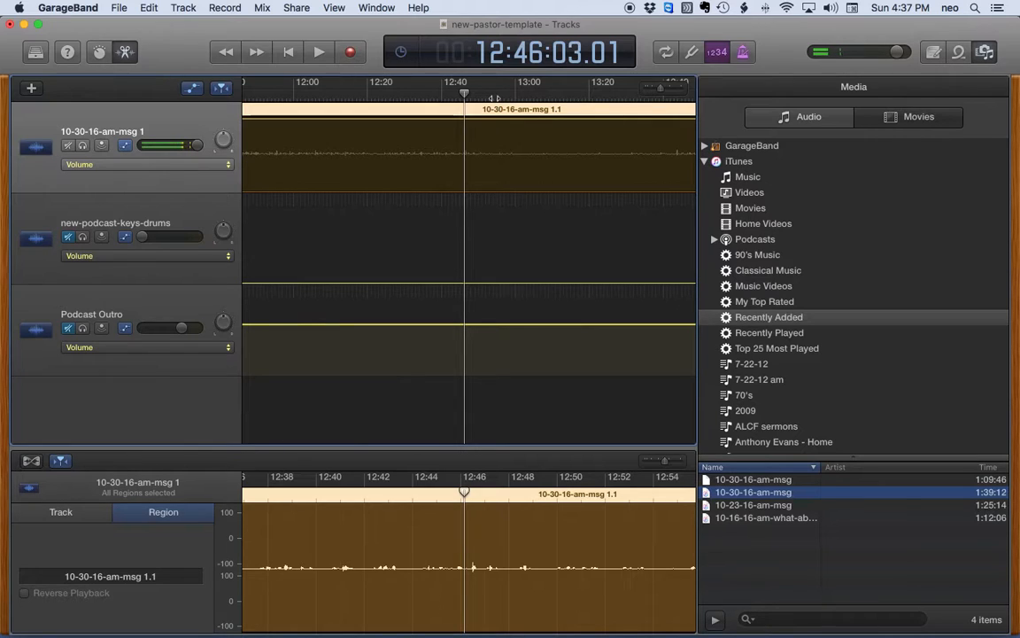
pyautogui.hscroll(-4, 443, 110)
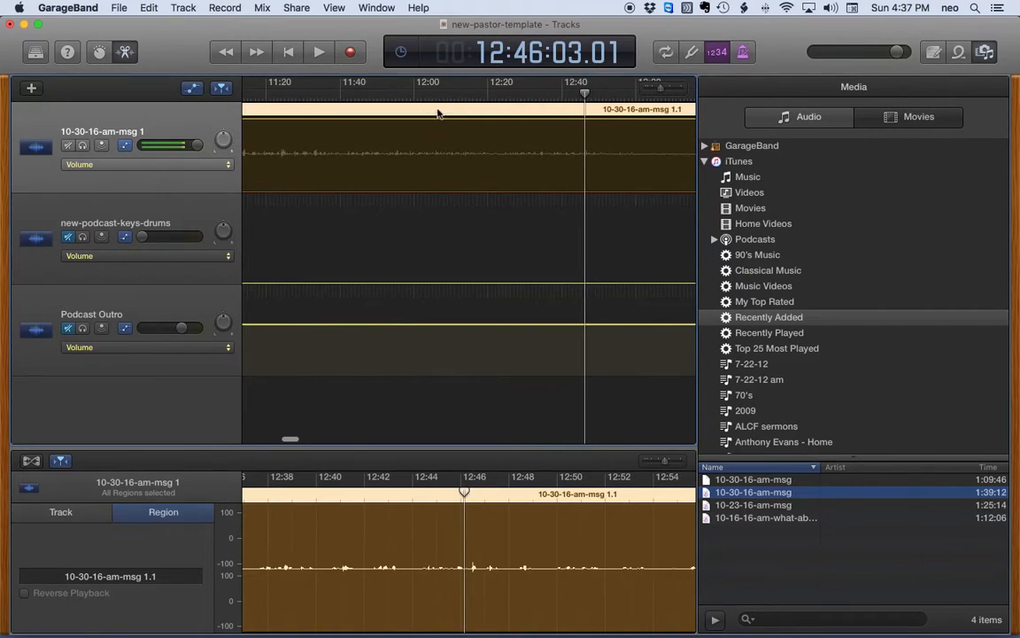
pyautogui.click(272, 96)
pyautogui.press('space')
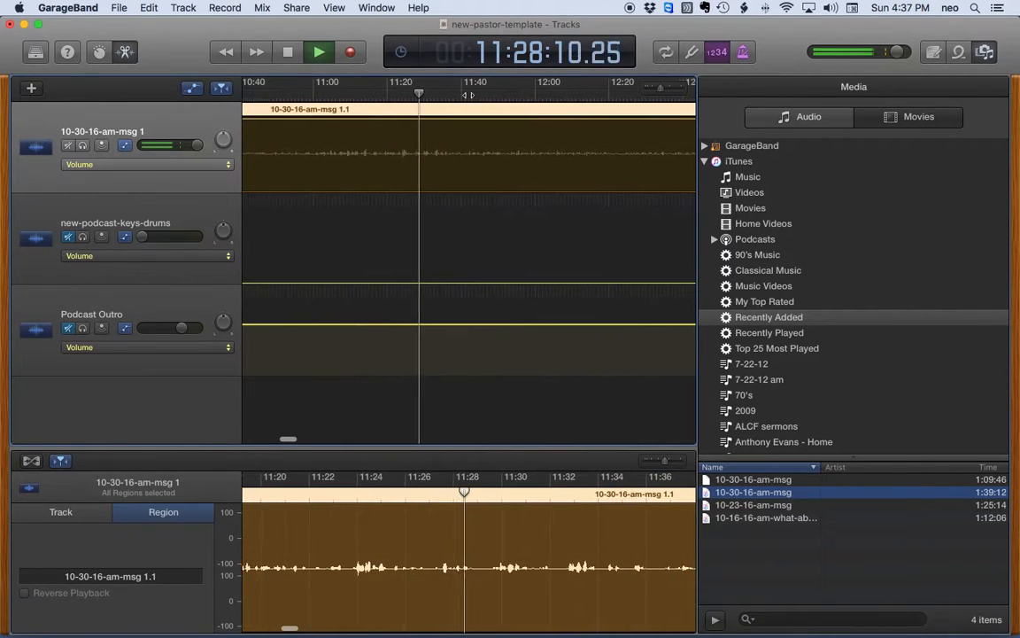
pyautogui.click(498, 95)
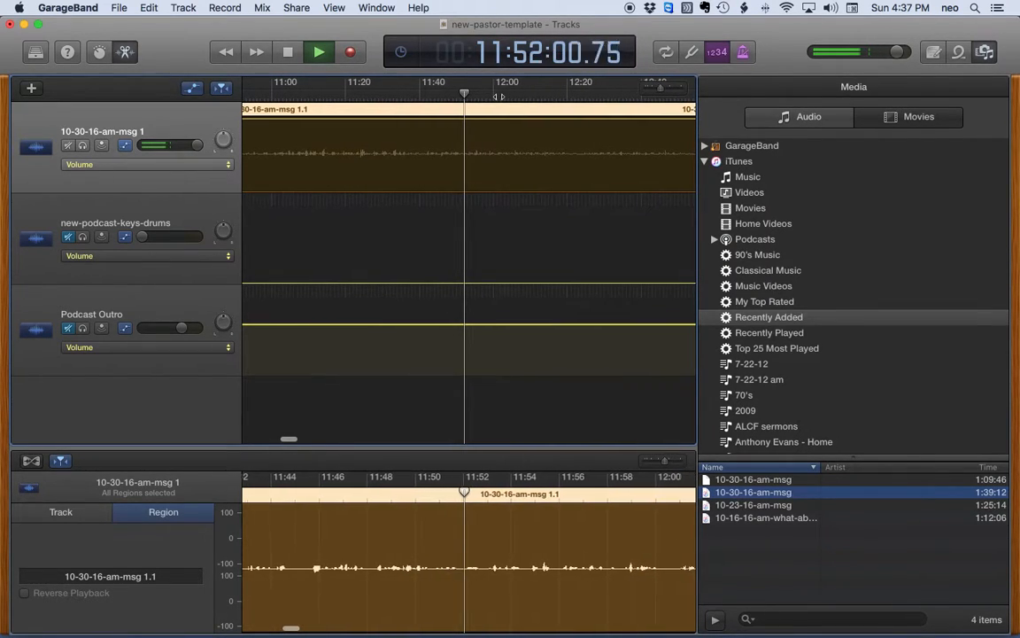
pyautogui.click(519, 95)
pyautogui.press('space')
pyautogui.press('space')
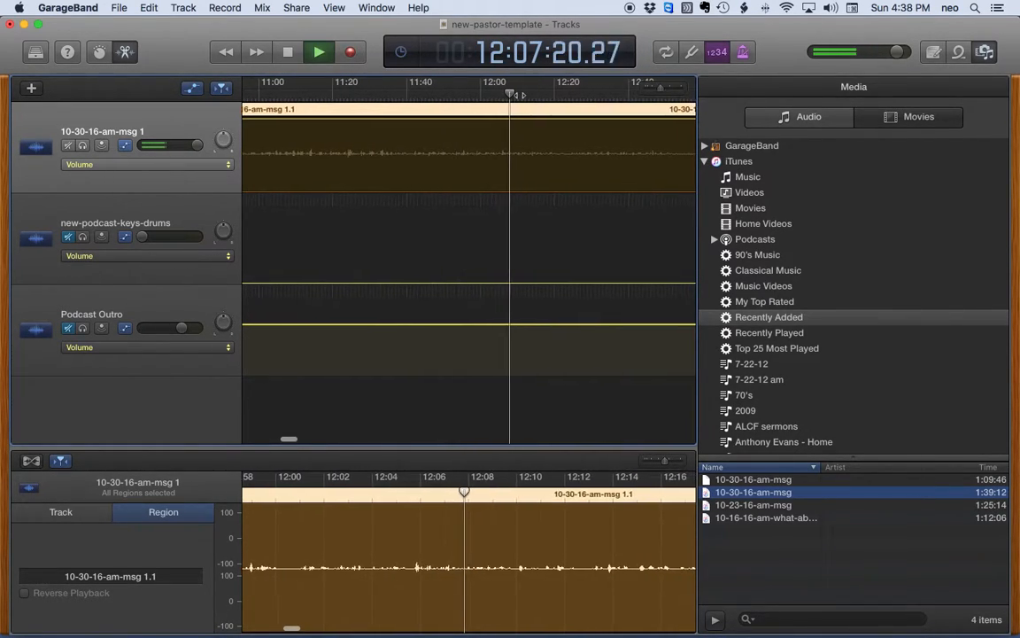
pyautogui.click(536, 95)
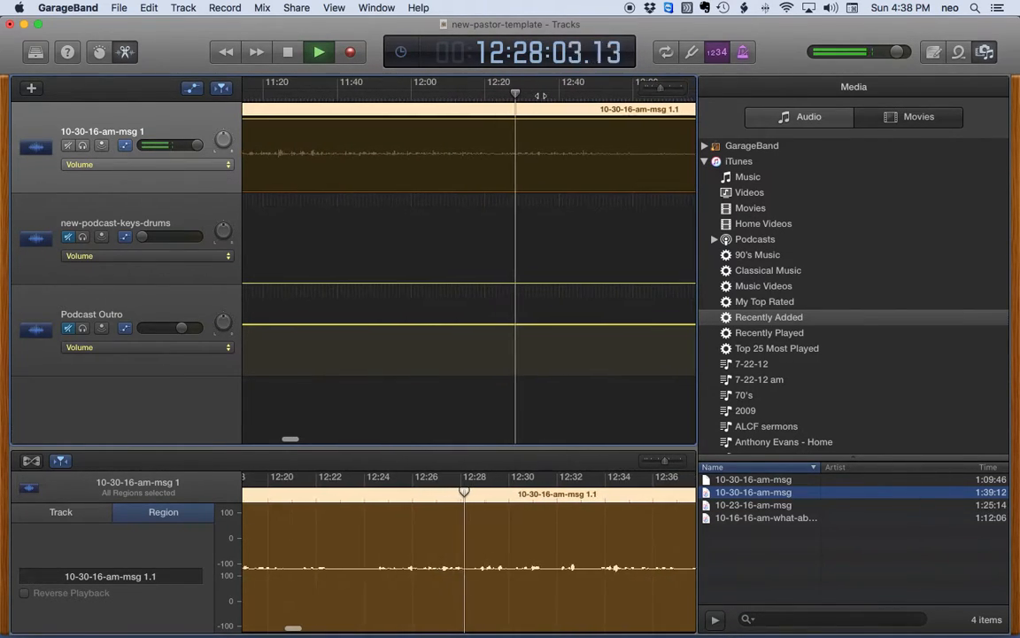
pyautogui.press('space')
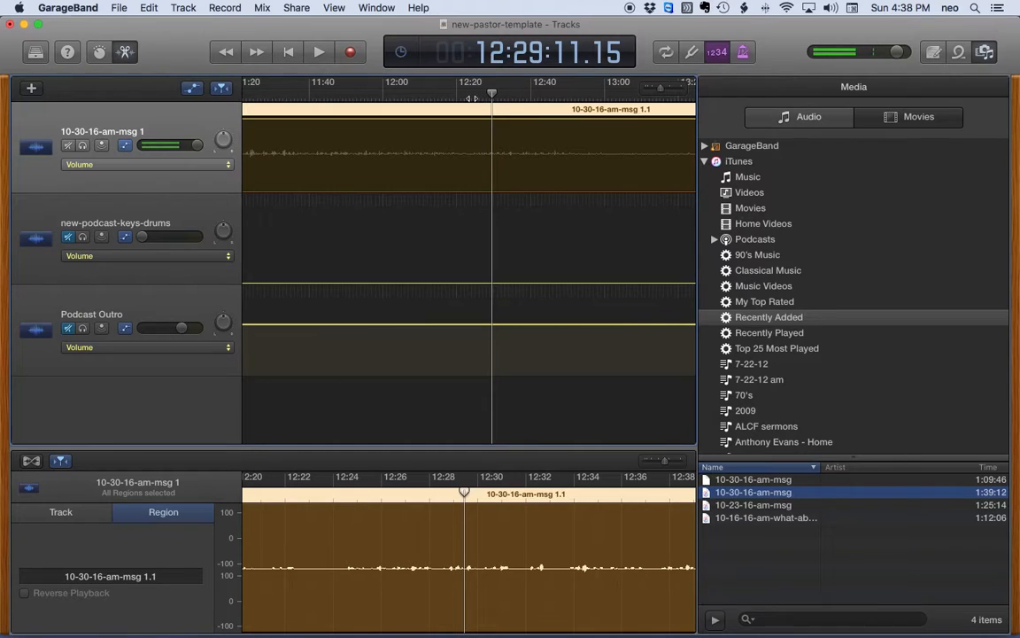
pyautogui.click(427, 93)
pyautogui.press('space')
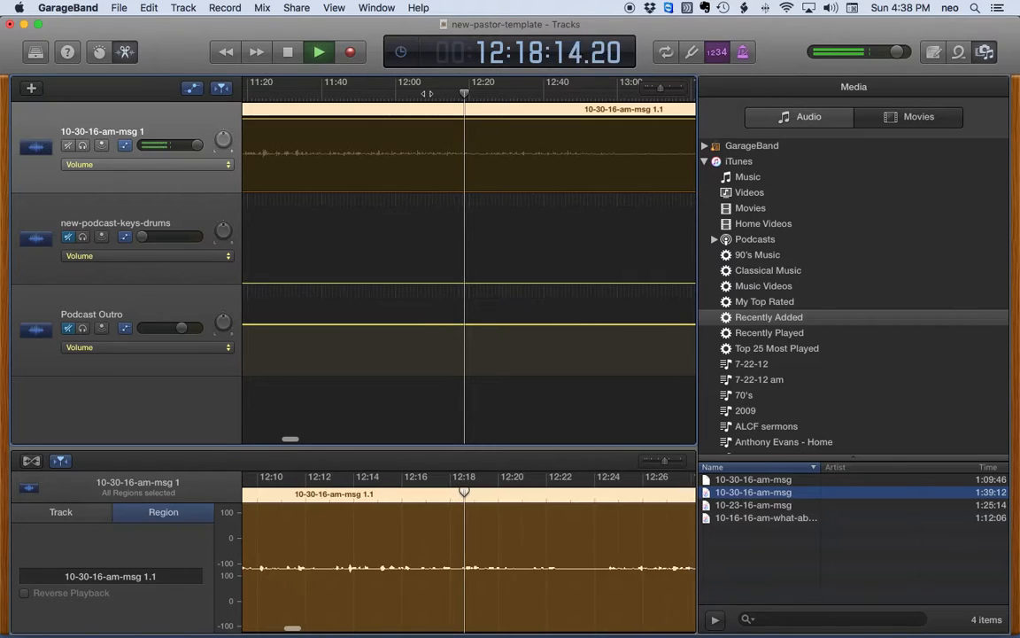
pyautogui.press('space')
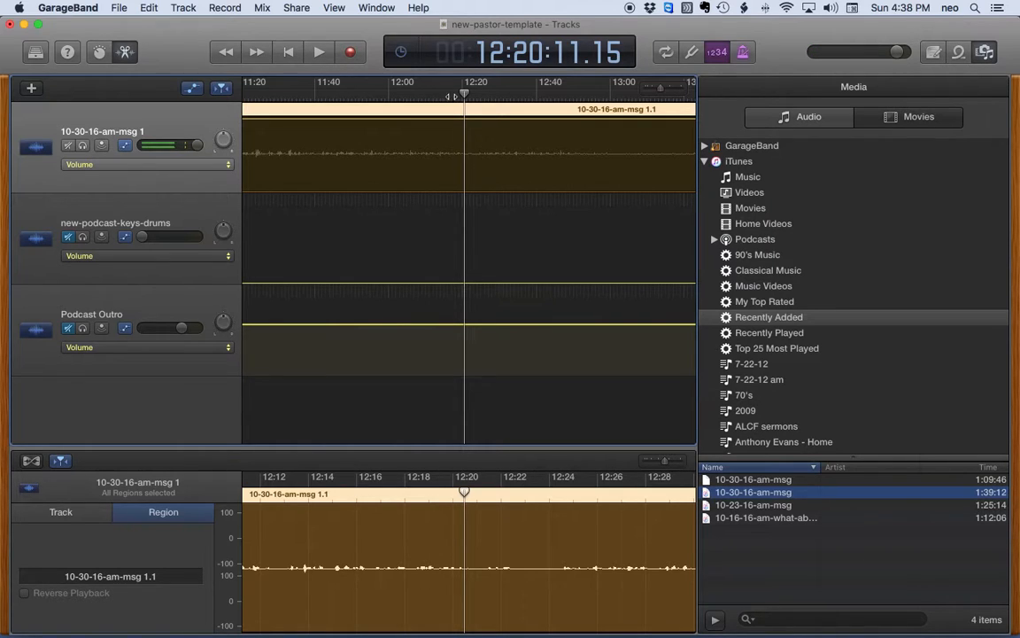
# Step: Listen through the sermon between about 11:32 and 12:16 to locate a cut point
pyautogui.moveTo(464, 93); pyautogui.dragTo(440, 92)
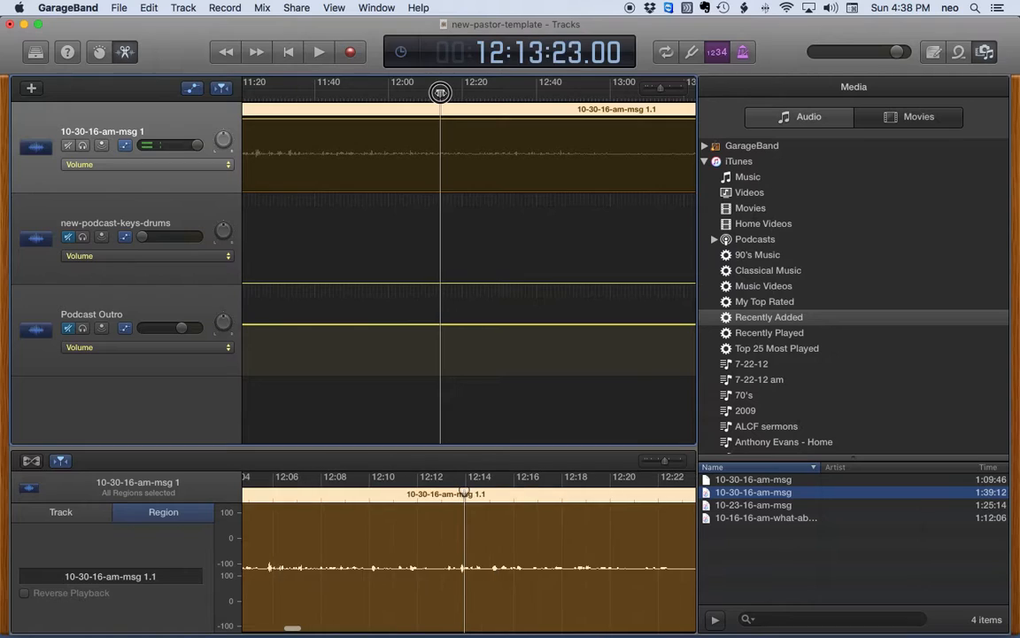
pyautogui.press('space')
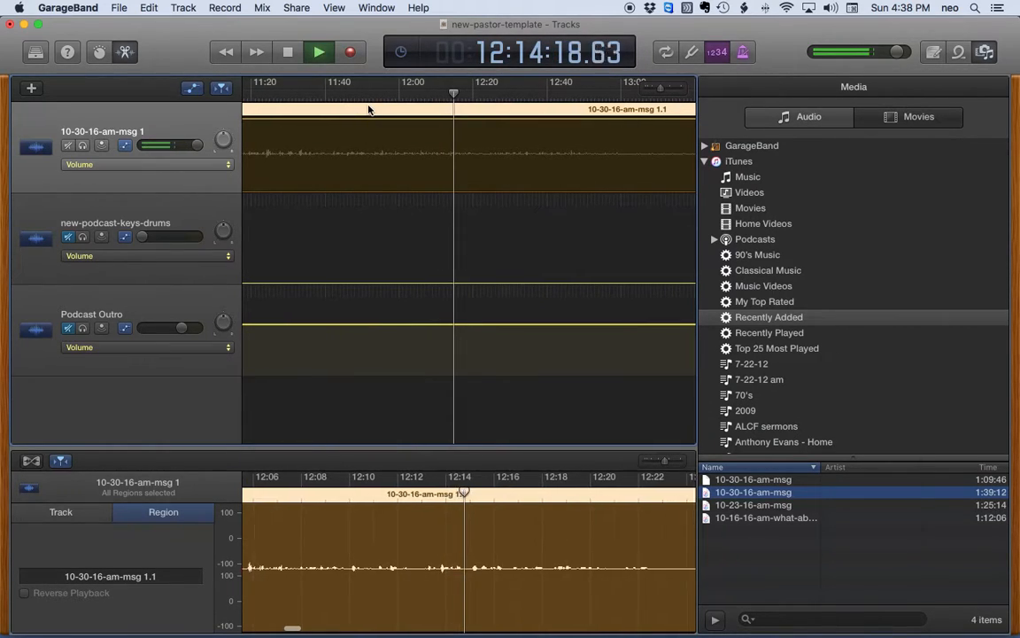
pyautogui.press('space')
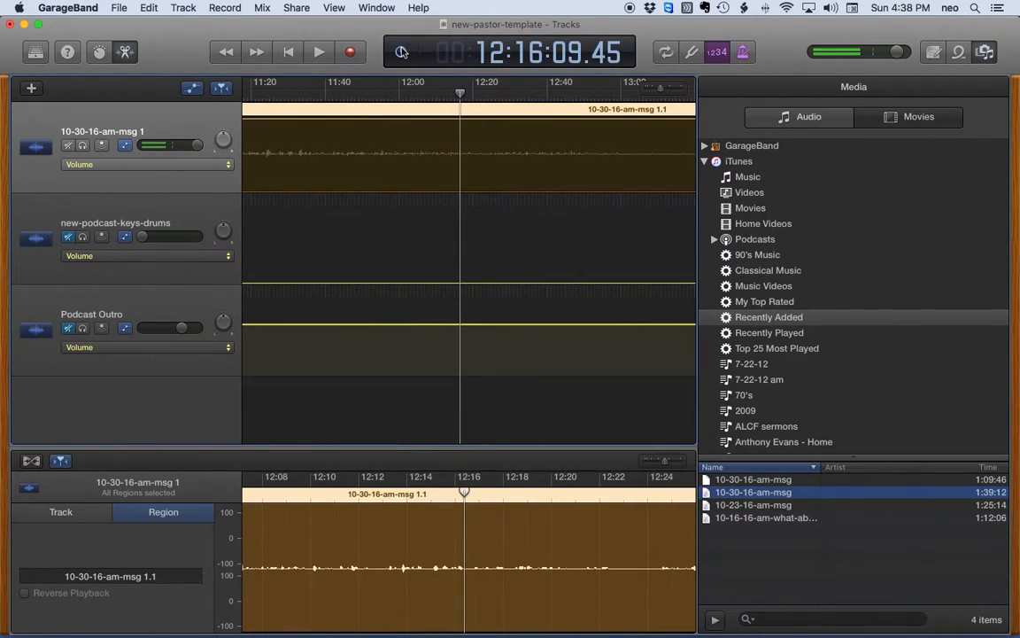
pyautogui.click(421, 93)
pyautogui.press('space')
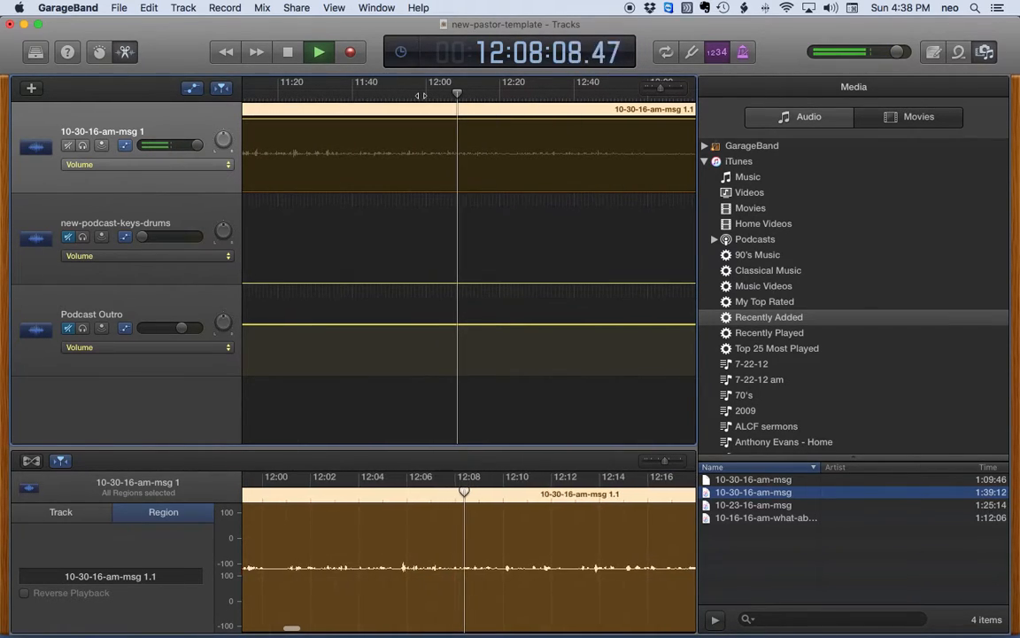
pyautogui.press('space')
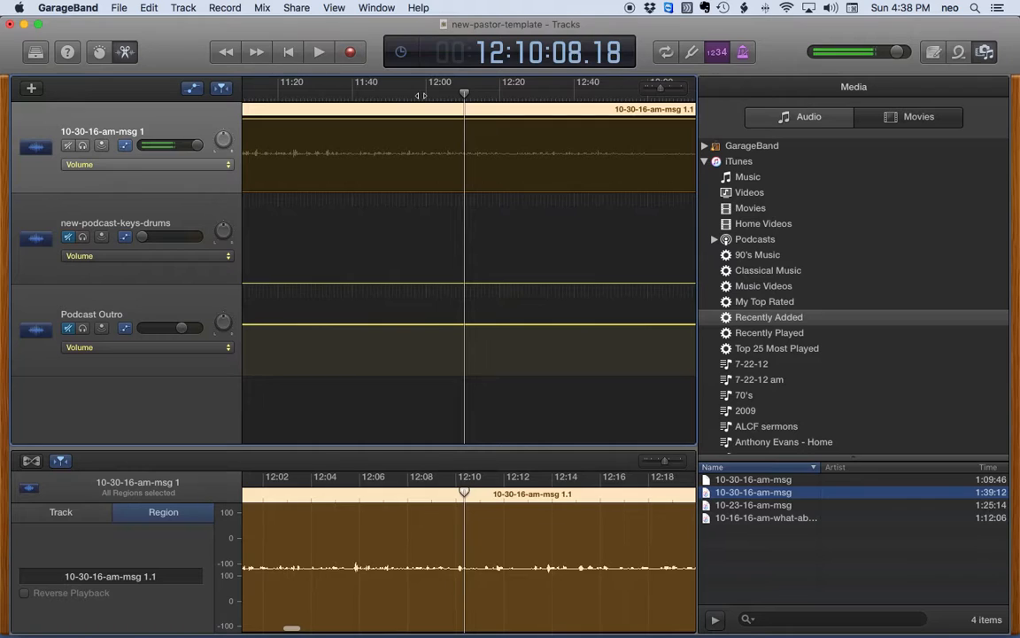
pyautogui.click(411, 96)
pyautogui.press('space')
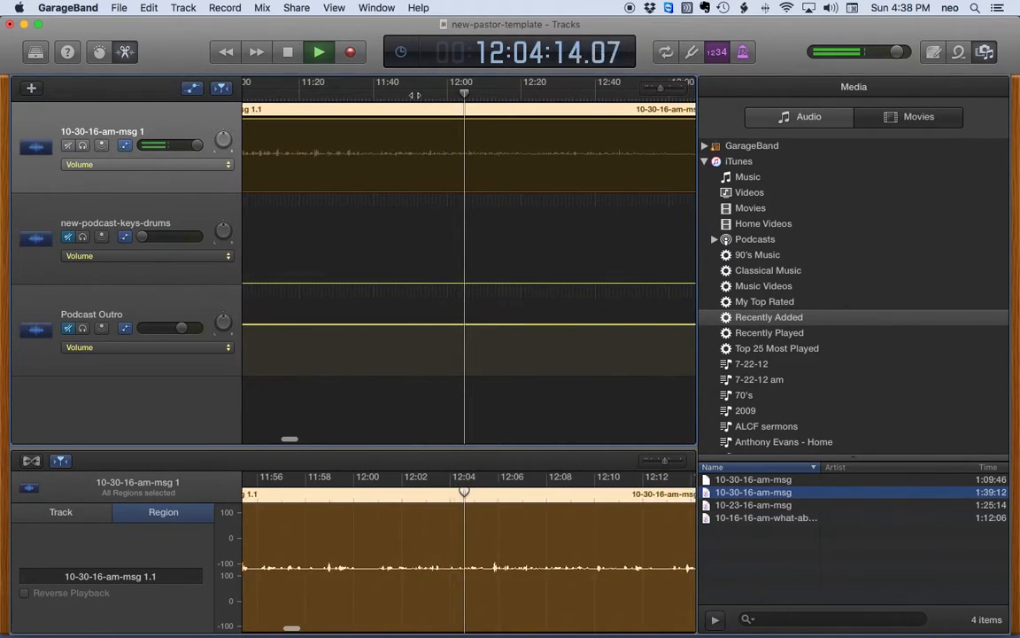
pyautogui.press('space')
pyautogui.click(403, 96)
pyautogui.press('space')
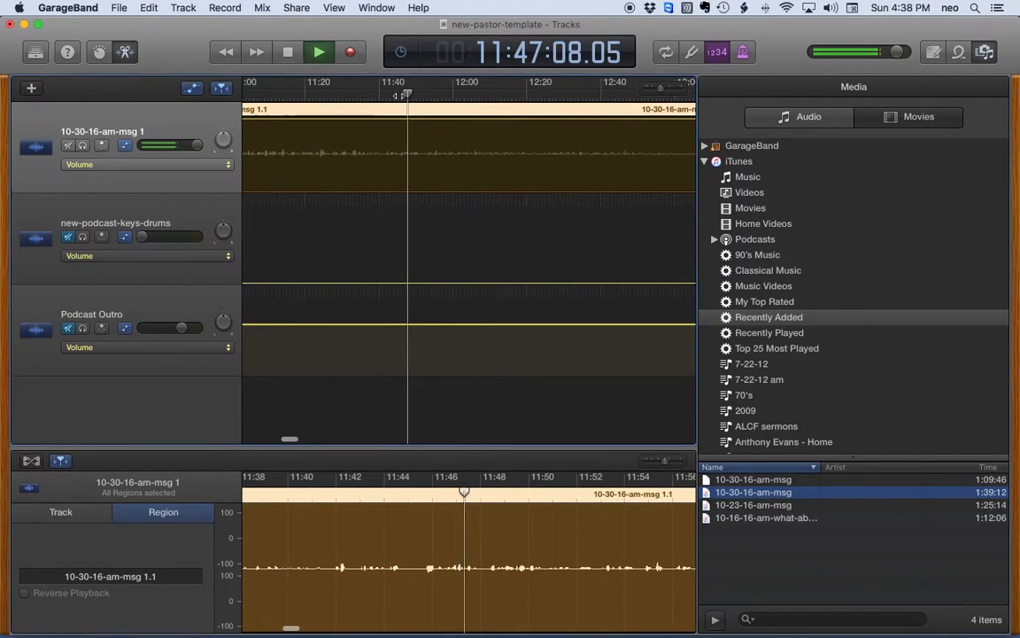
pyautogui.click(382, 95)
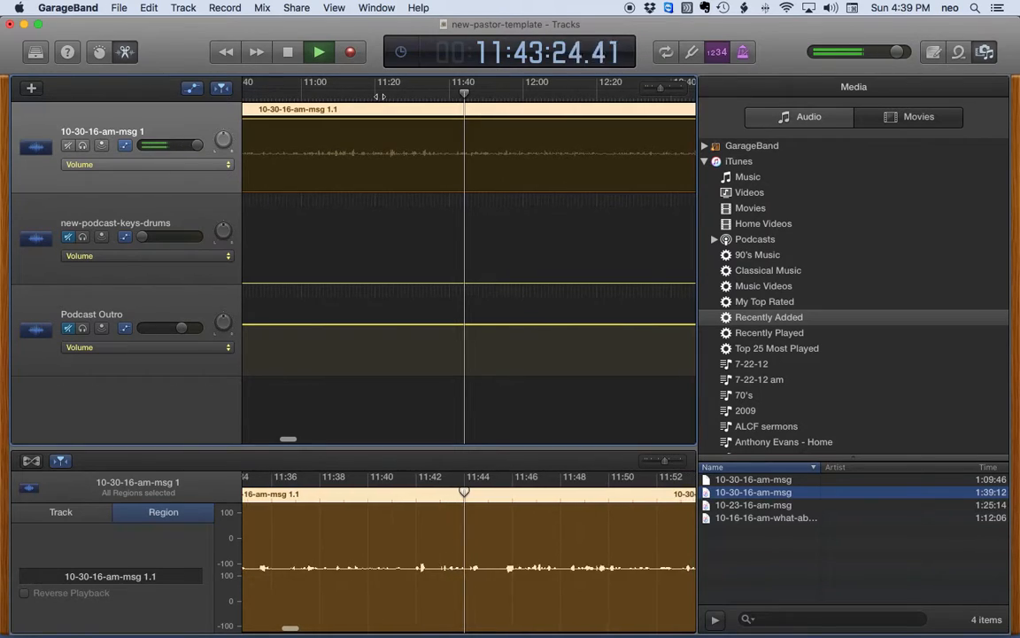
pyautogui.press('space')
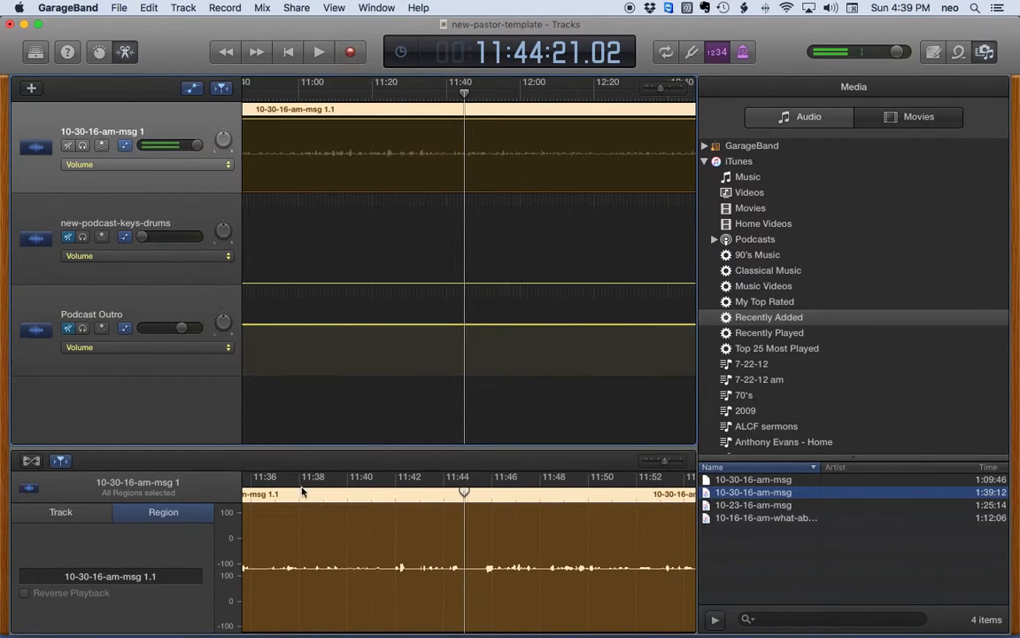
# Step: Narrow in around 11:13–11:43 and park the playhead at 11:35:12.40
pyautogui.click(357, 95)
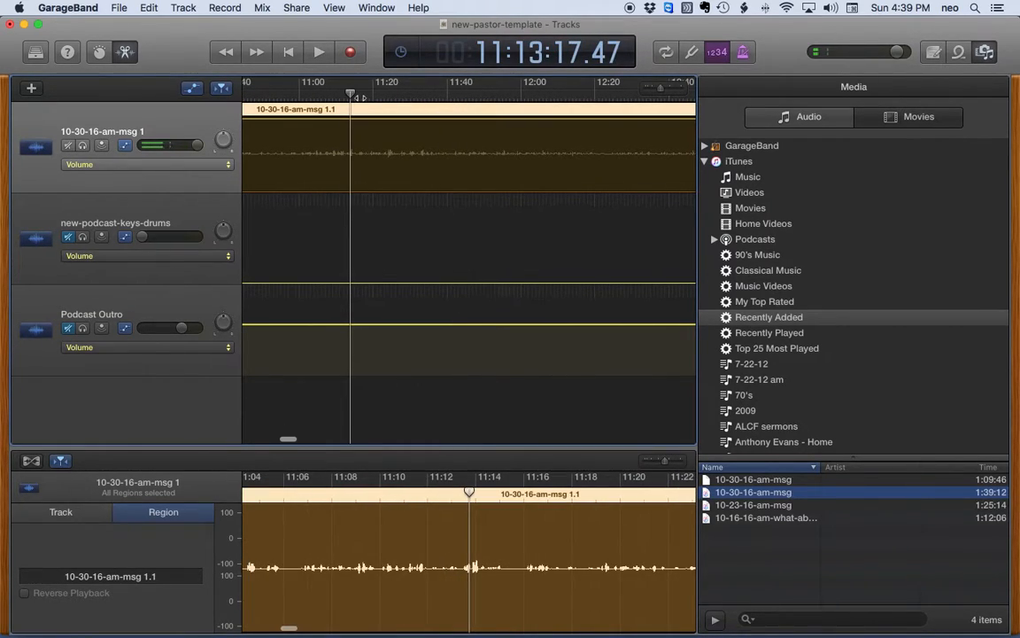
pyautogui.press('space')
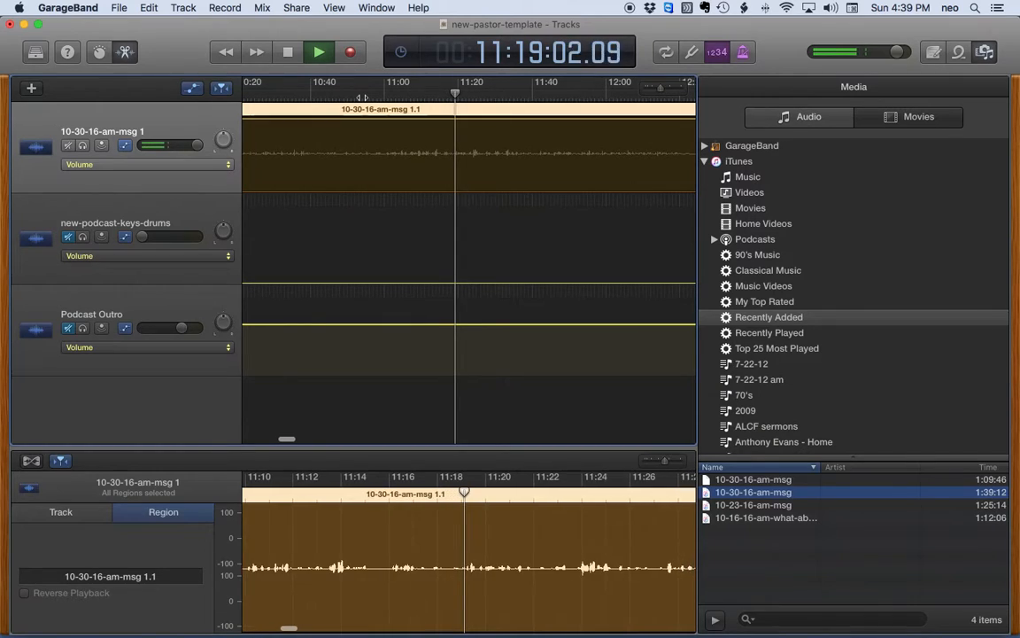
pyautogui.click(479, 97)
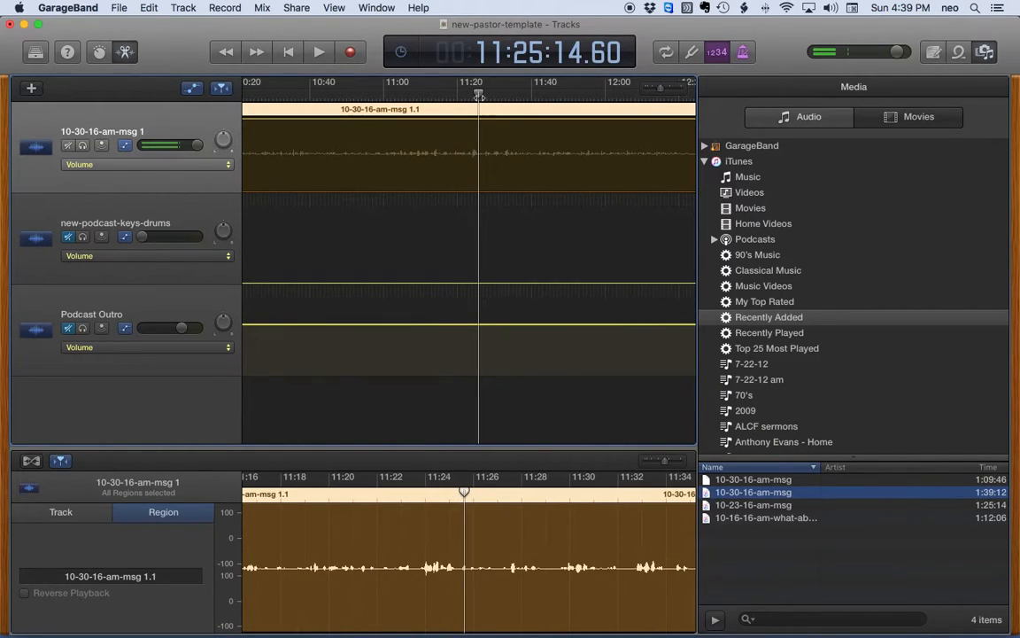
pyautogui.press('space')
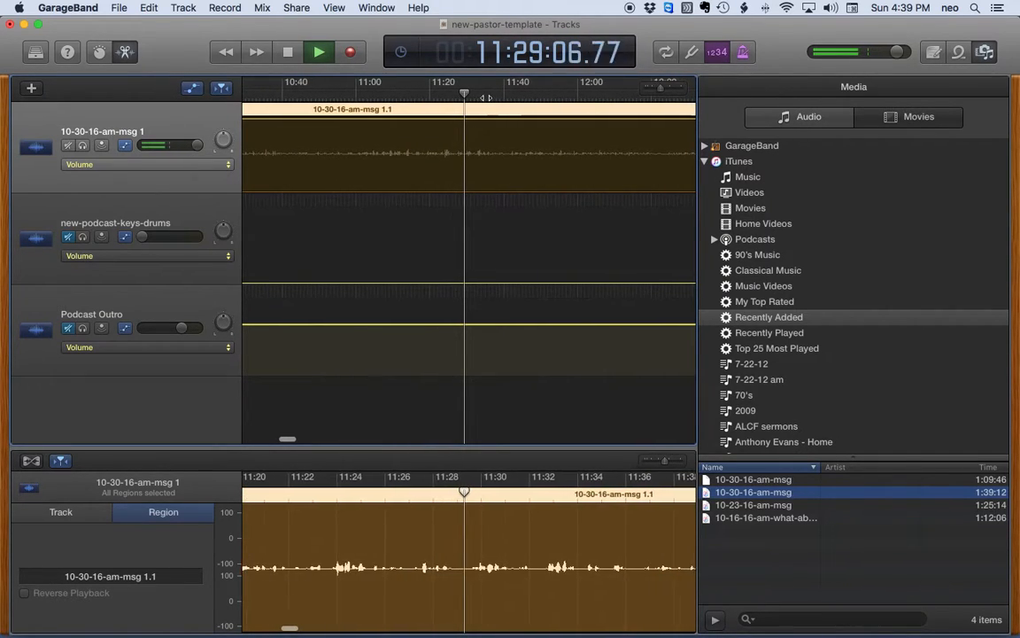
pyautogui.click(497, 96)
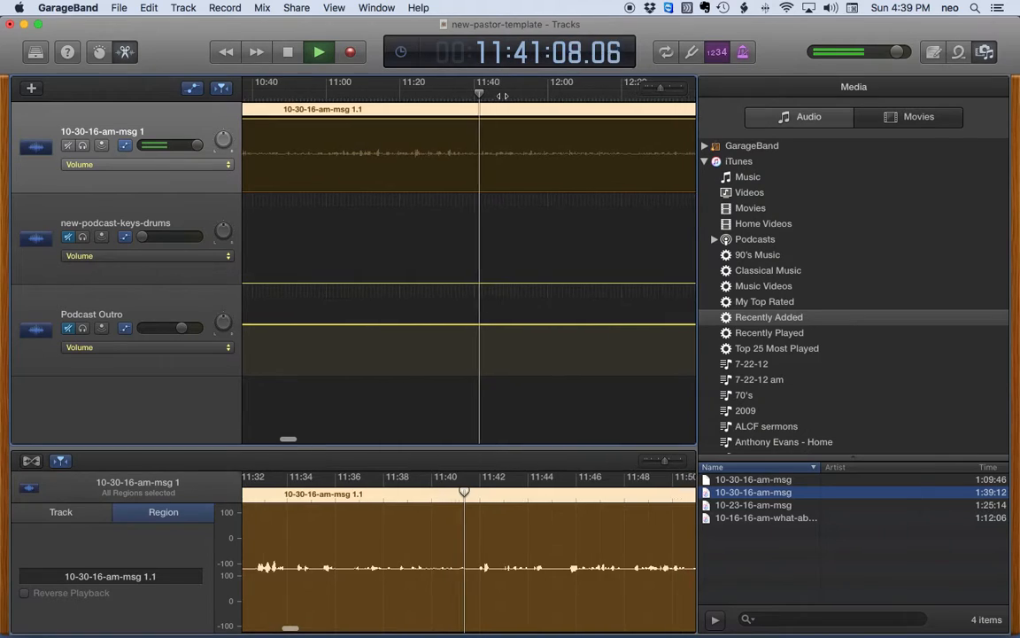
pyautogui.press('space')
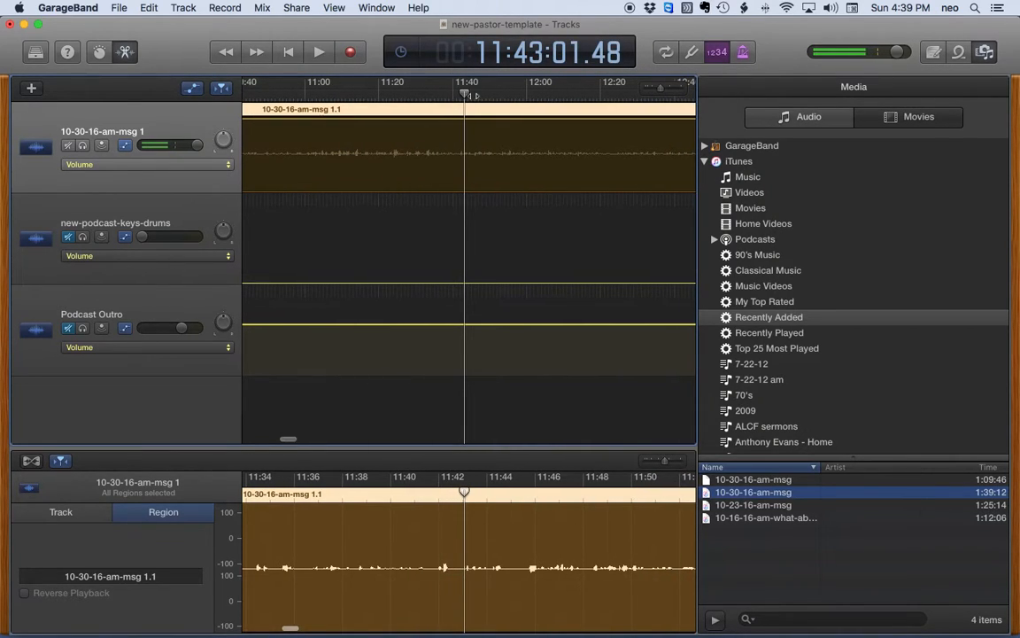
pyautogui.click(445, 96)
pyautogui.press('space')
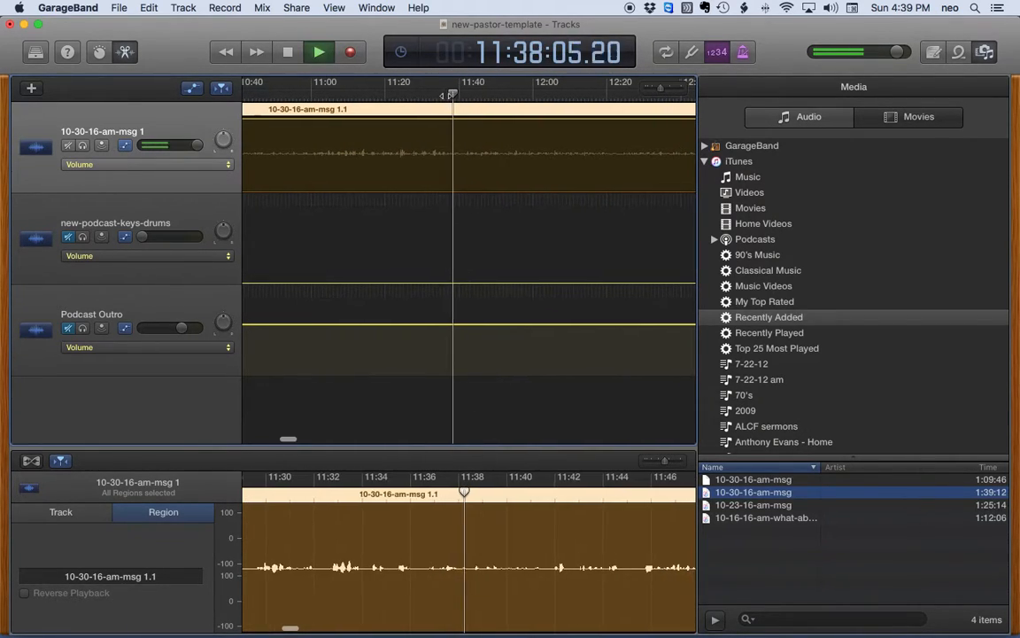
pyautogui.press('space')
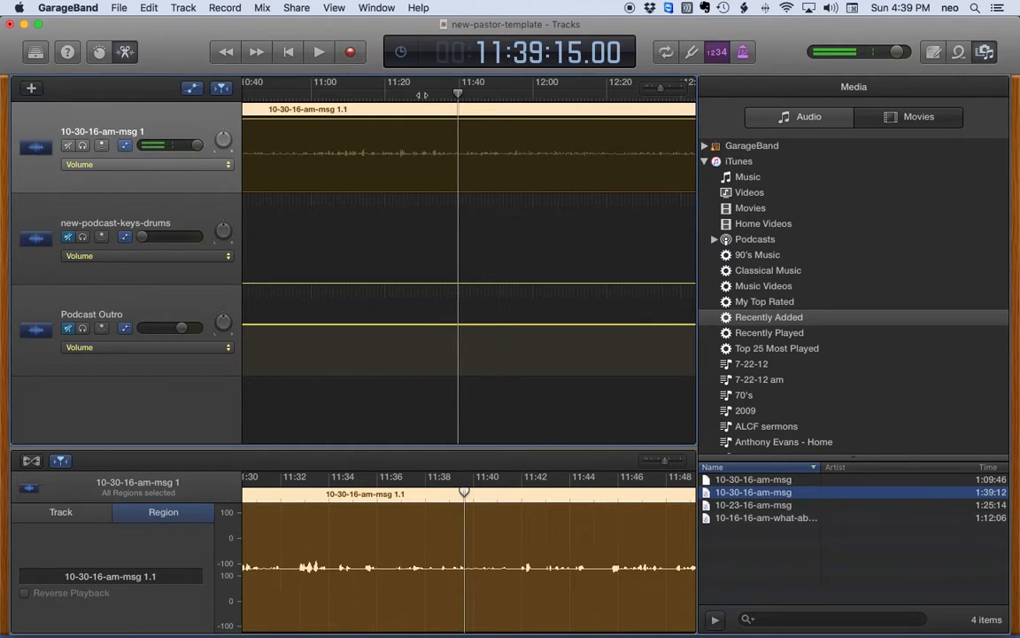
pyautogui.moveTo(464, 492); pyautogui.dragTo(384, 495)
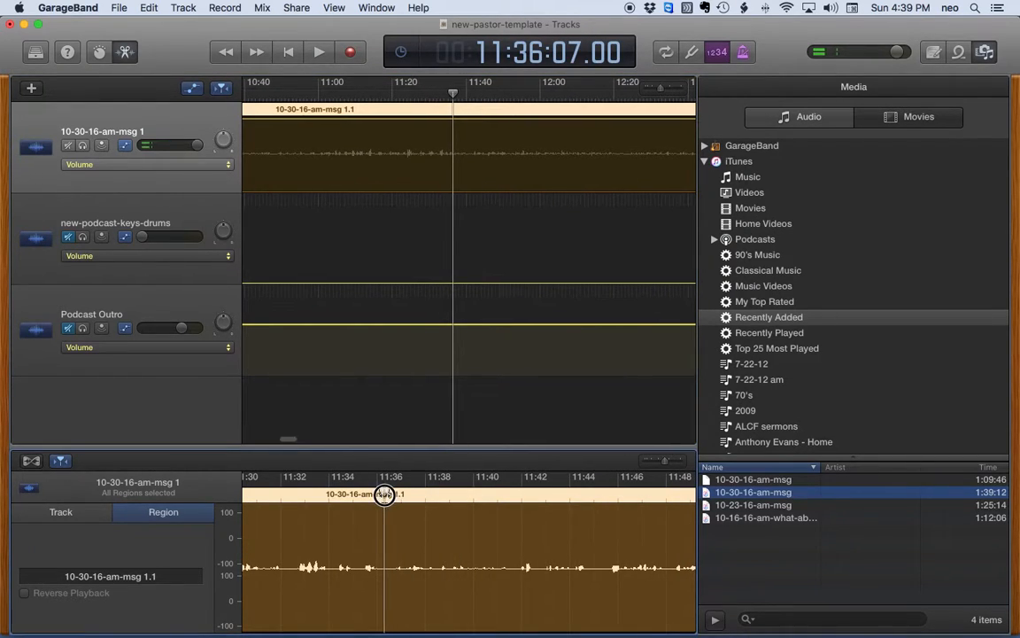
pyautogui.press('space')
pyautogui.click(386, 493)
pyautogui.press('space')
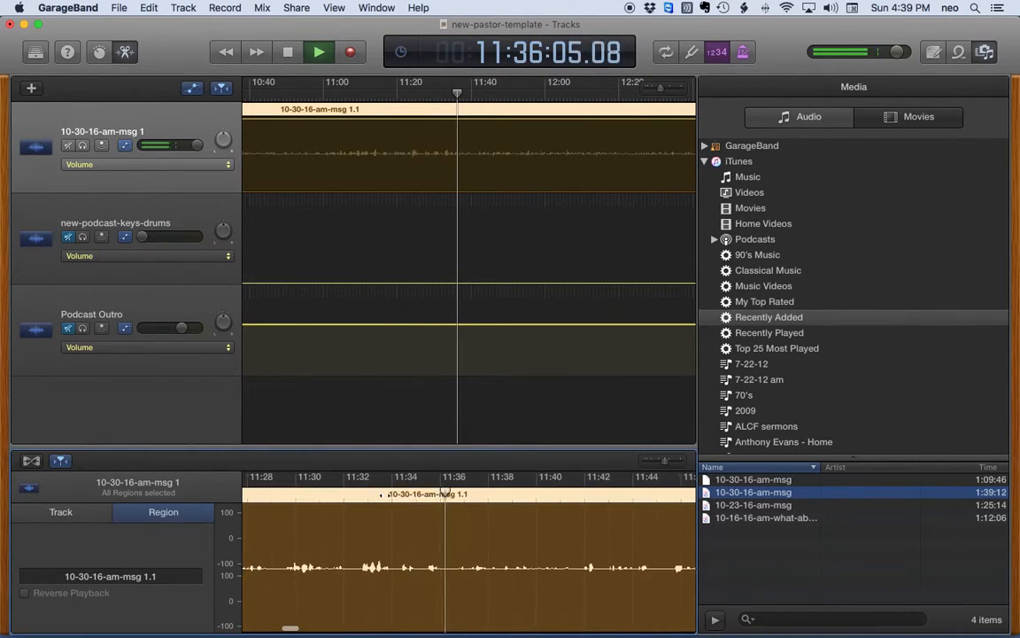
pyautogui.click(431, 493)
pyautogui.press('space')
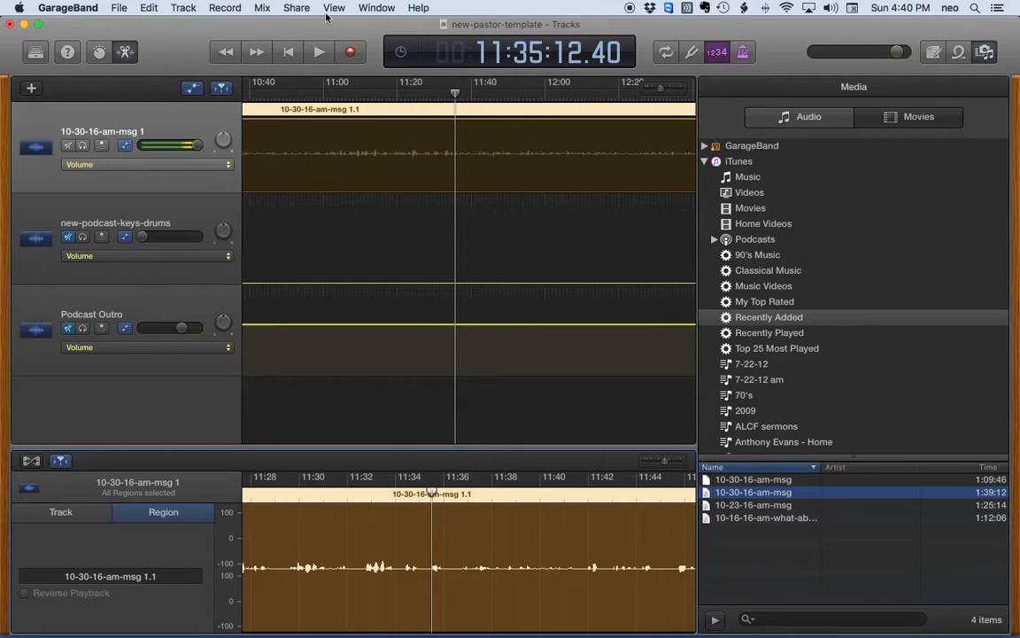
# Step: Split the sermon region at 11:35:12.40 into regions 1.2 and 1.3 with Command-T
pyautogui.click(149, 8)
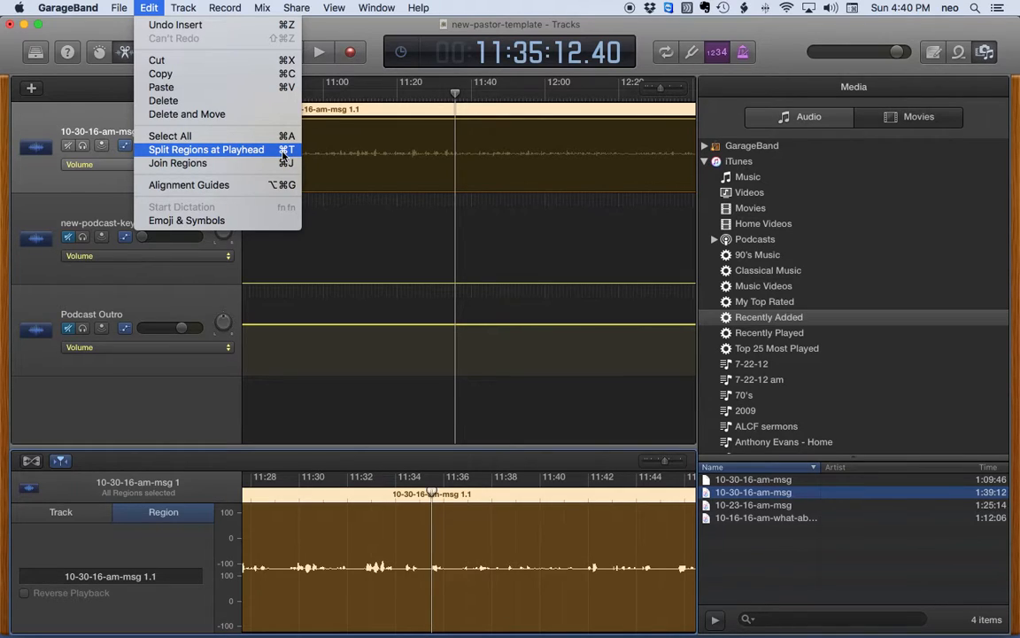
pyautogui.click(378, 73)
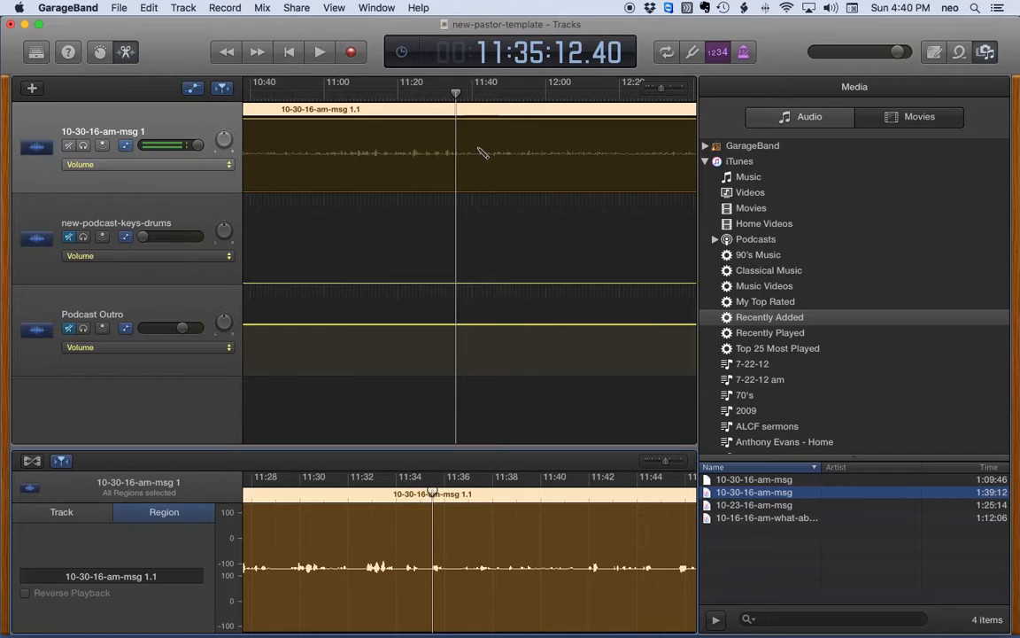
pyautogui.press('super+t')
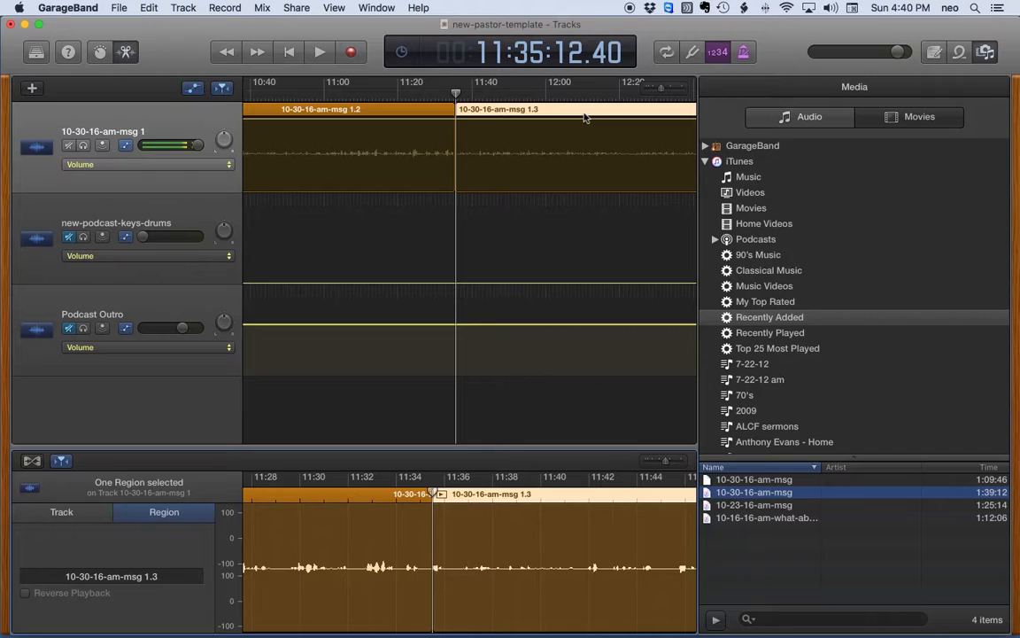
# Step: Delete region 1.2 and drag region 1.3 toward the project start
pyautogui.click(394, 109)
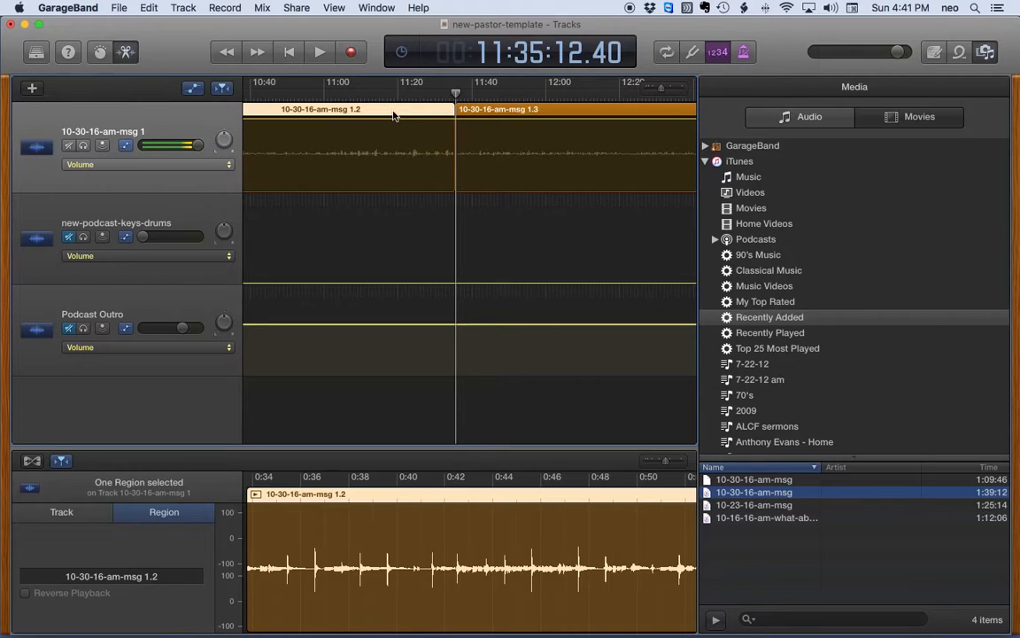
pyautogui.press('Delete')
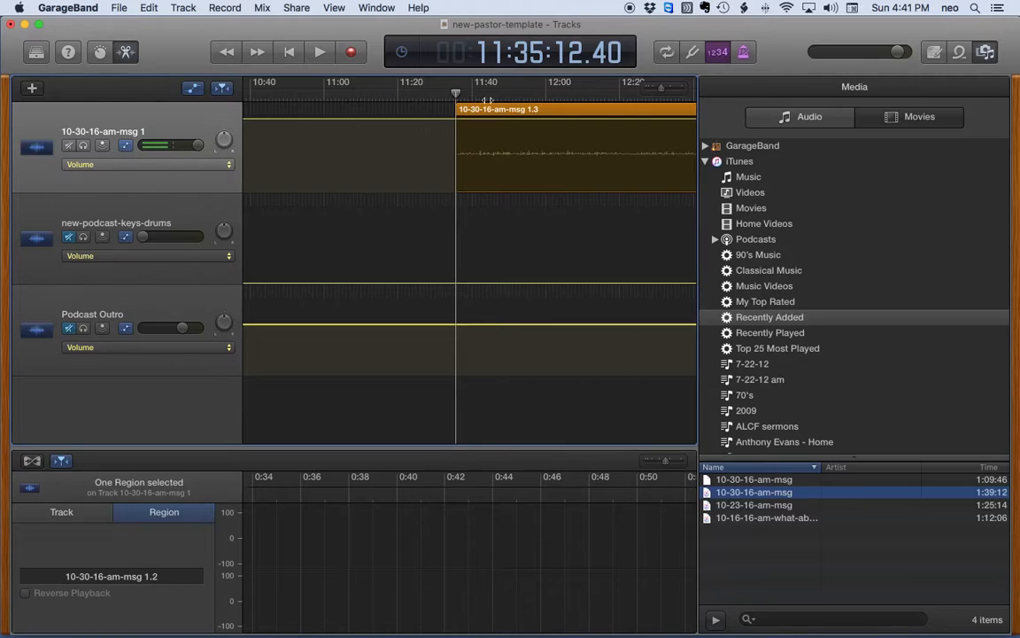
pyautogui.moveTo(663, 91); pyautogui.dragTo(645, 86)
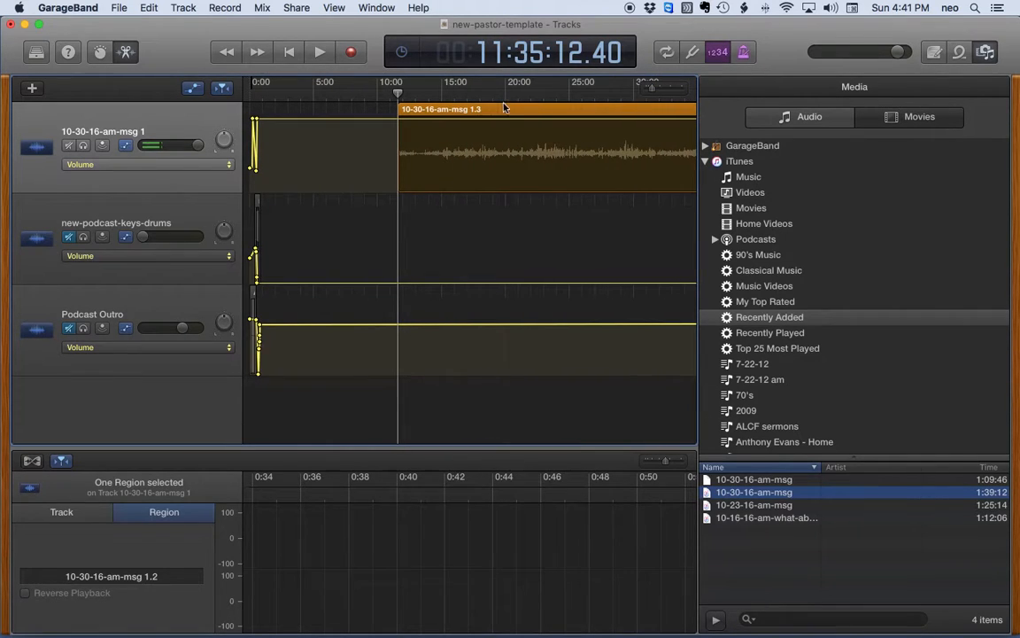
pyautogui.moveTo(498, 109); pyautogui.dragTo(355, 113)
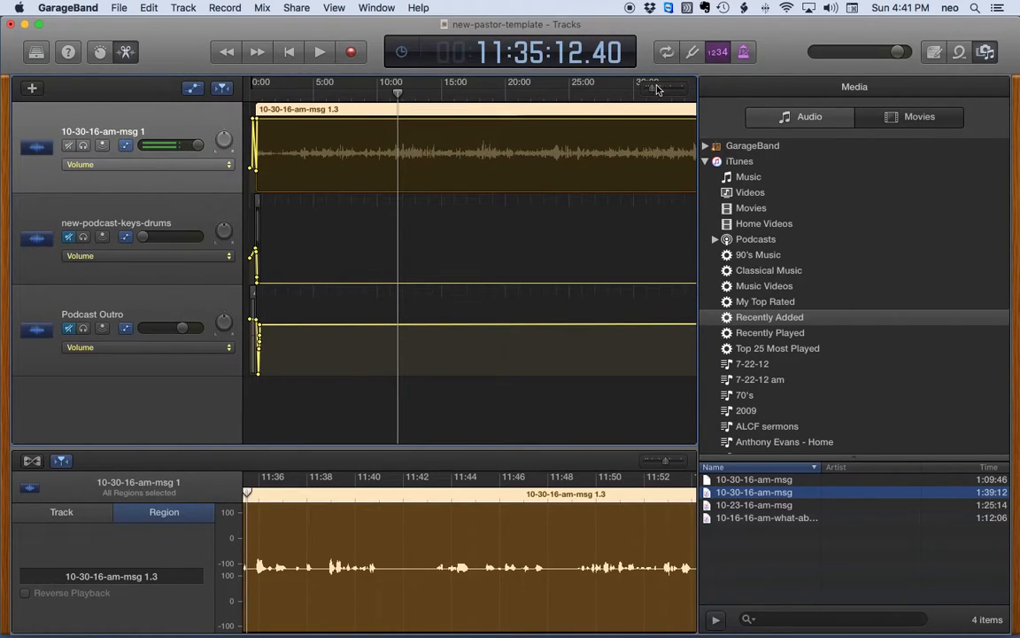
# Step: Shift region 1.3 later so it begins around 0:32, after the intro music
pyautogui.moveTo(652, 92); pyautogui.dragTo(660, 92)
pyautogui.hscroll(-10, 529, 125)
pyautogui.click(262, 94)
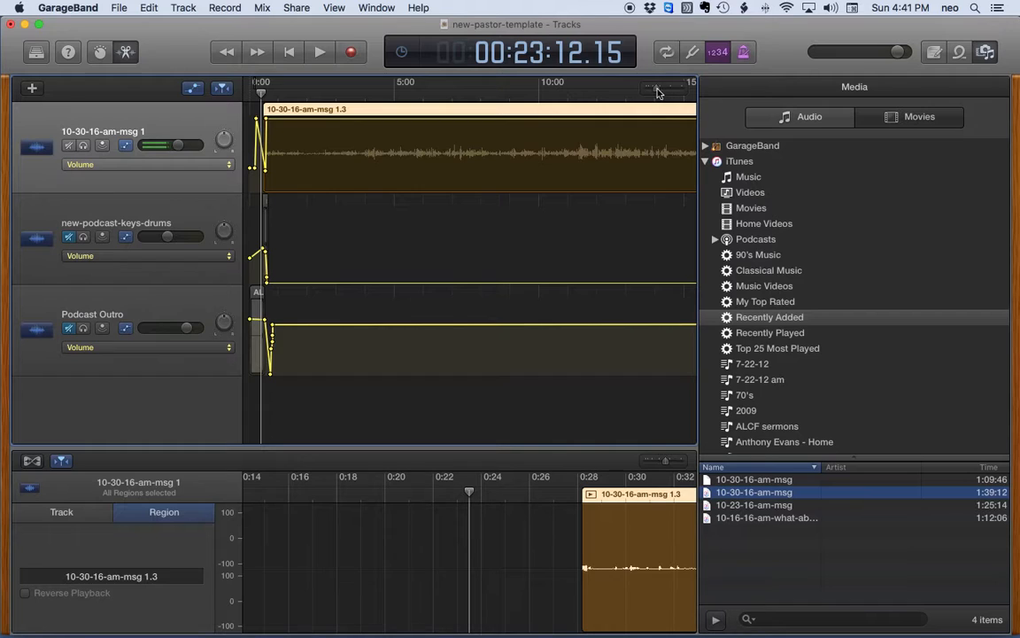
pyautogui.moveTo(658, 91); pyautogui.dragTo(672, 93)
pyautogui.moveTo(465, 111); pyautogui.dragTo(547, 124)
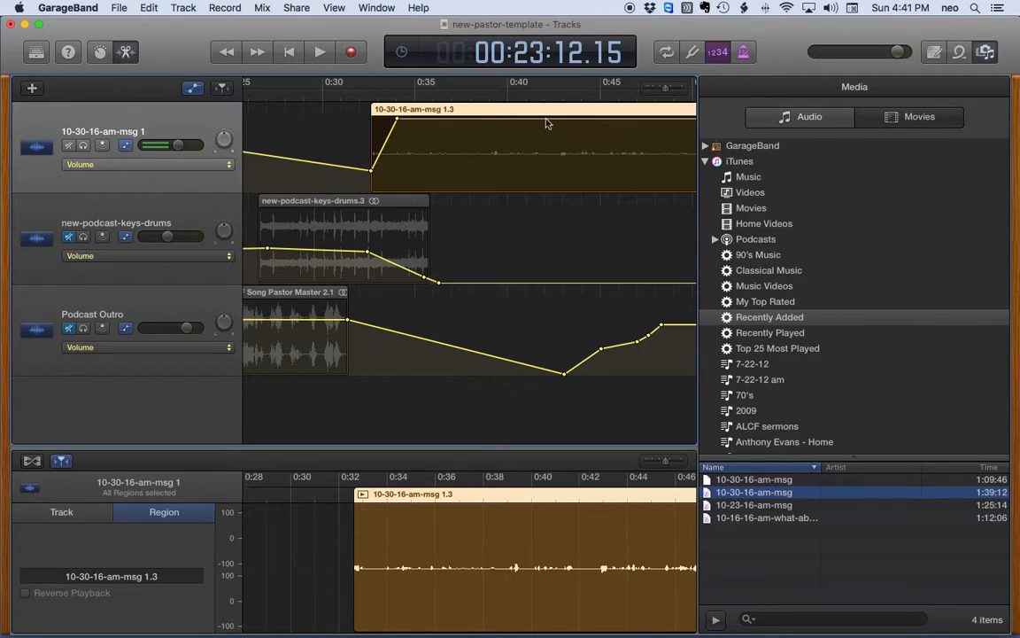
# Step: Unmute the keys-drums and Podcast Outro tracks and nudge region 1.3 slightly earlier
pyautogui.click(68, 240)
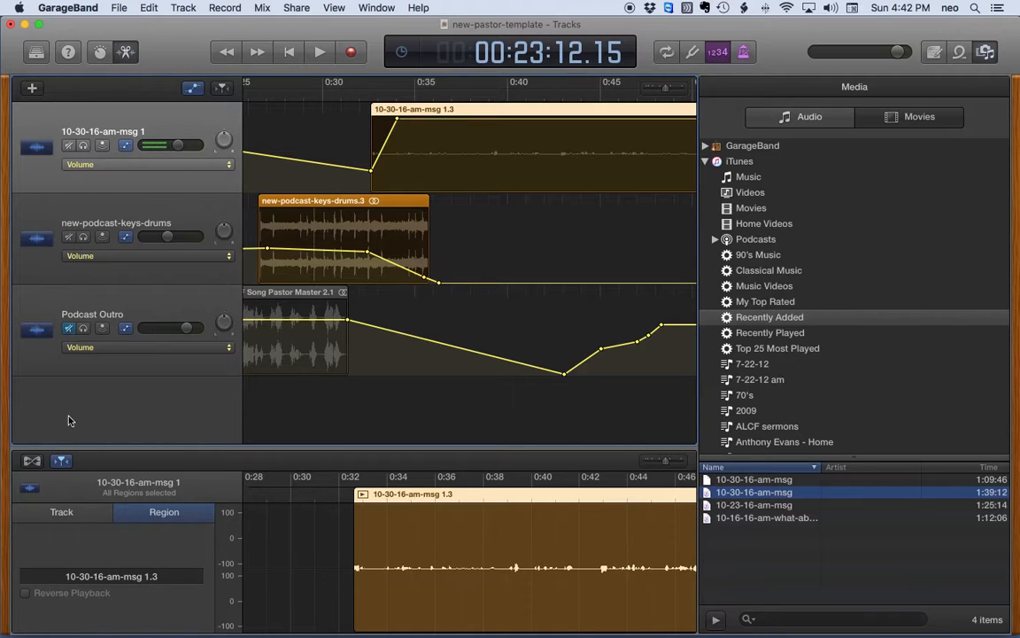
pyautogui.click(69, 330)
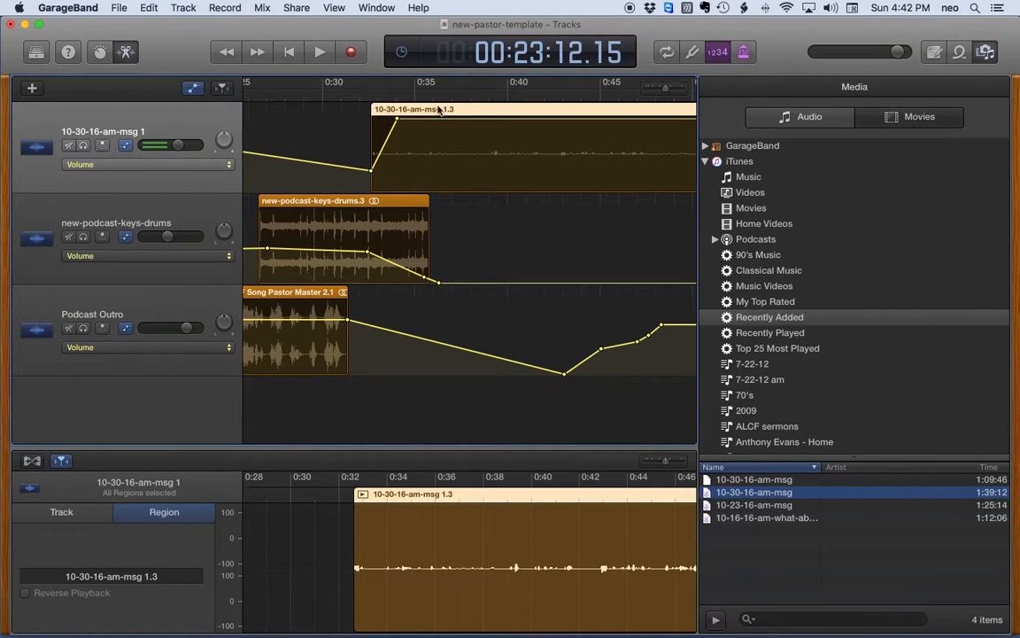
pyautogui.moveTo(434, 113); pyautogui.dragTo(364, 96)
# Step: Set the playhead to 0:31 and line sermon region 1.3 up with it
pyautogui.doubleClick(525, 56)
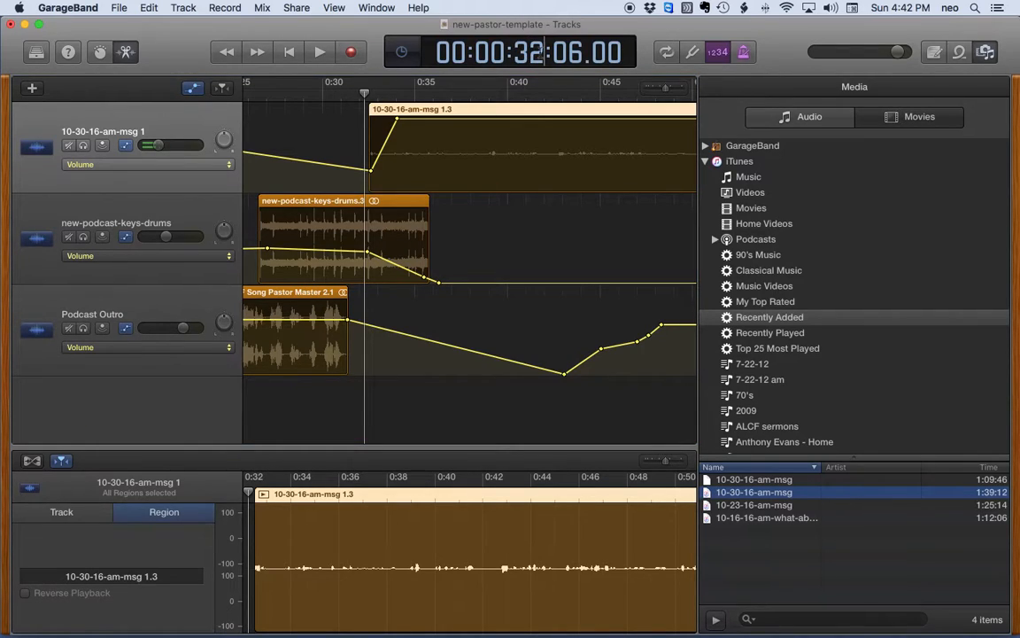
pyautogui.press('BackSpace')
pyautogui.write('1')
pyautogui.press('Return')
pyautogui.moveTo(454, 110); pyautogui.dragTo(432, 109)
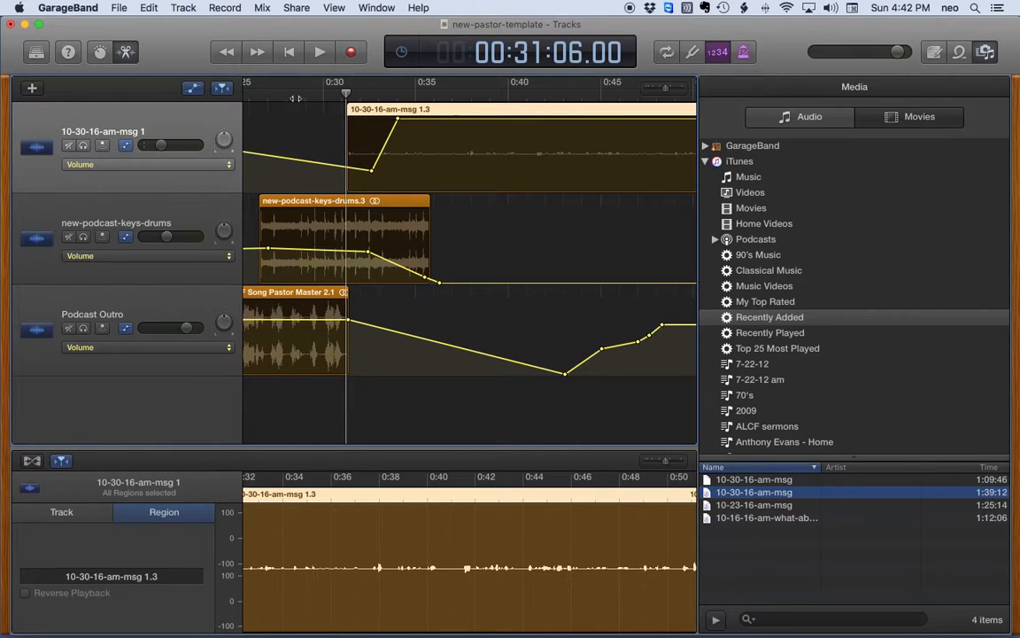
# Step: Play from about 0:27 to check the intro-to-sermon transition
pyautogui.hscroll(-3, 469, 266)
pyautogui.click(380, 95)
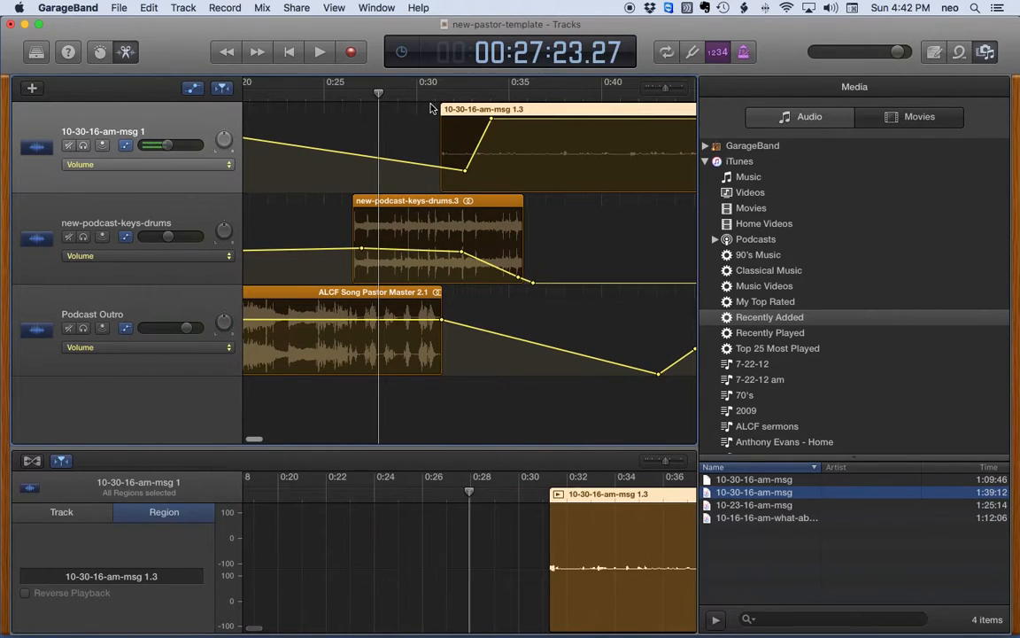
pyautogui.hscroll(1, 425, 114)
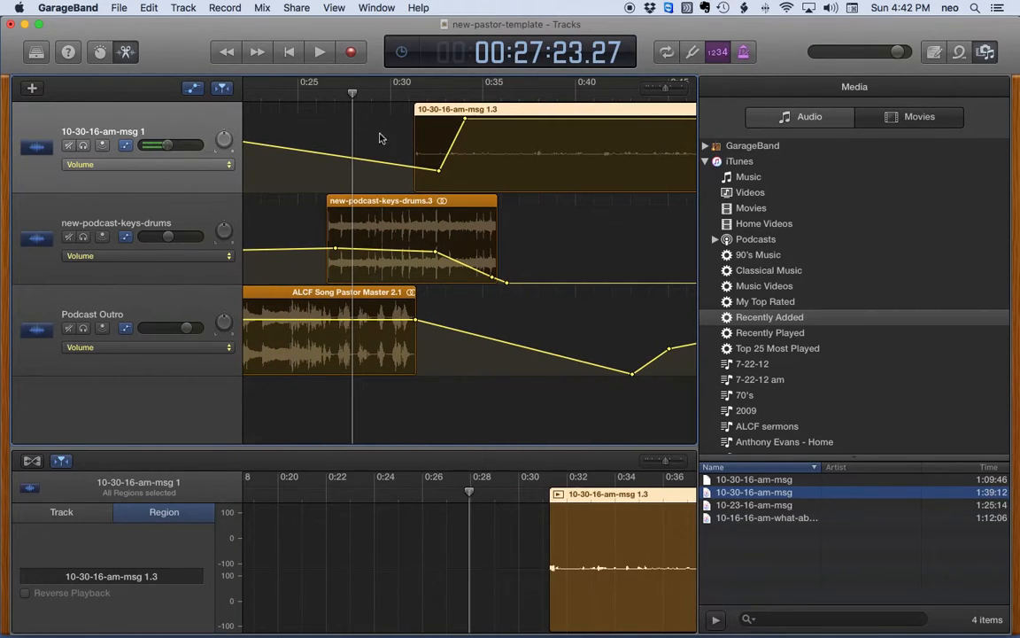
pyautogui.press('space')
pyautogui.hscroll(-2, 378, 142)
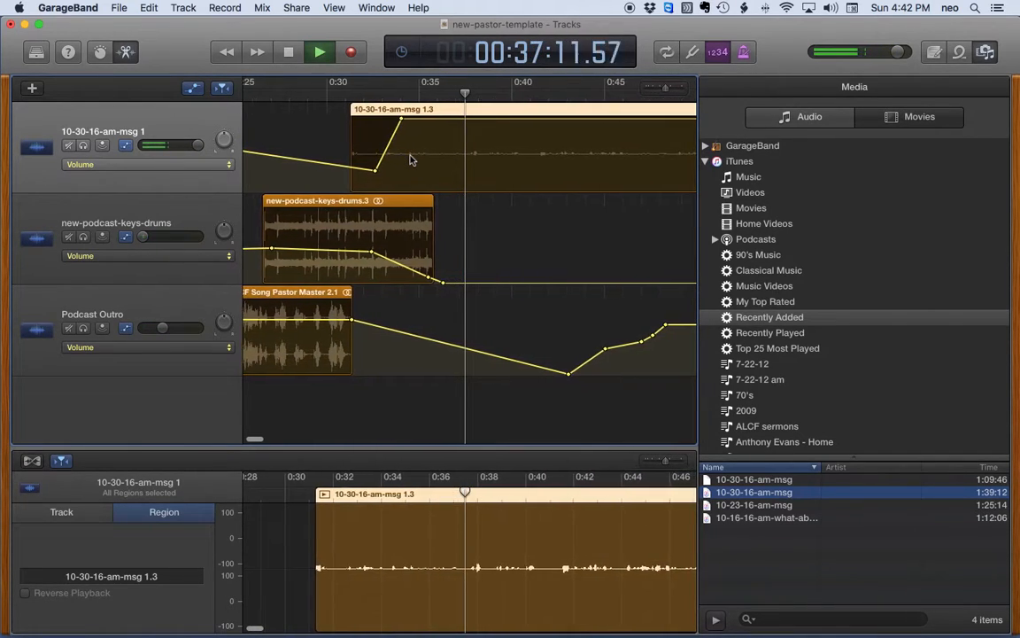
pyautogui.press('space')
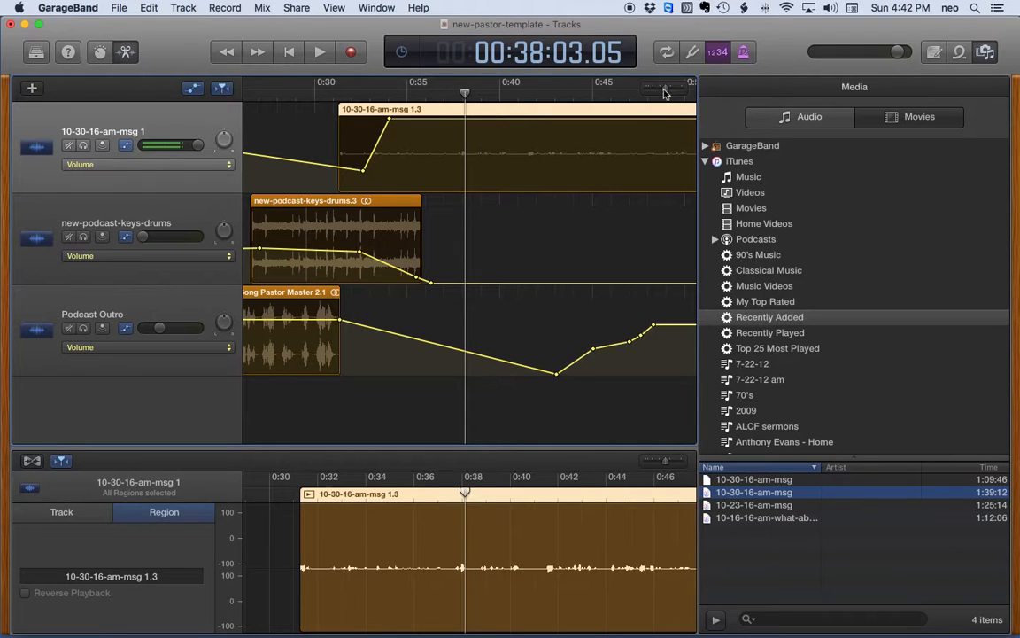
pyautogui.moveTo(666, 92); pyautogui.dragTo(645, 91)
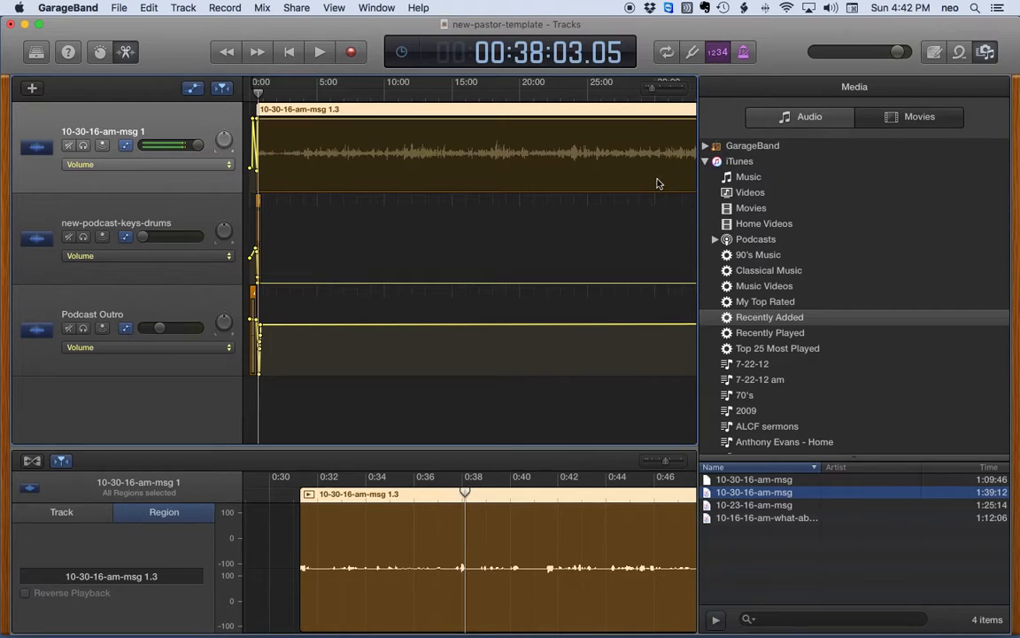
# Step: Move the Sound Doctrine Outro region to about 1:26 and play the ending from 1:22:00
pyautogui.hscroll(10, 657, 184)
pyautogui.hscroll(10, 657, 183)
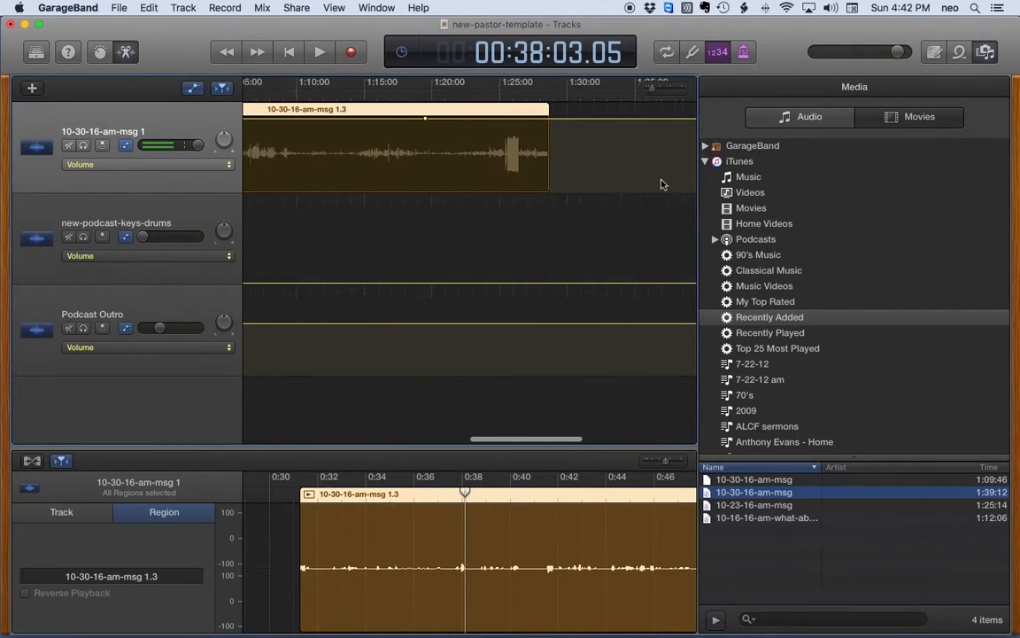
pyautogui.moveTo(318, 294); pyautogui.dragTo(643, 306)
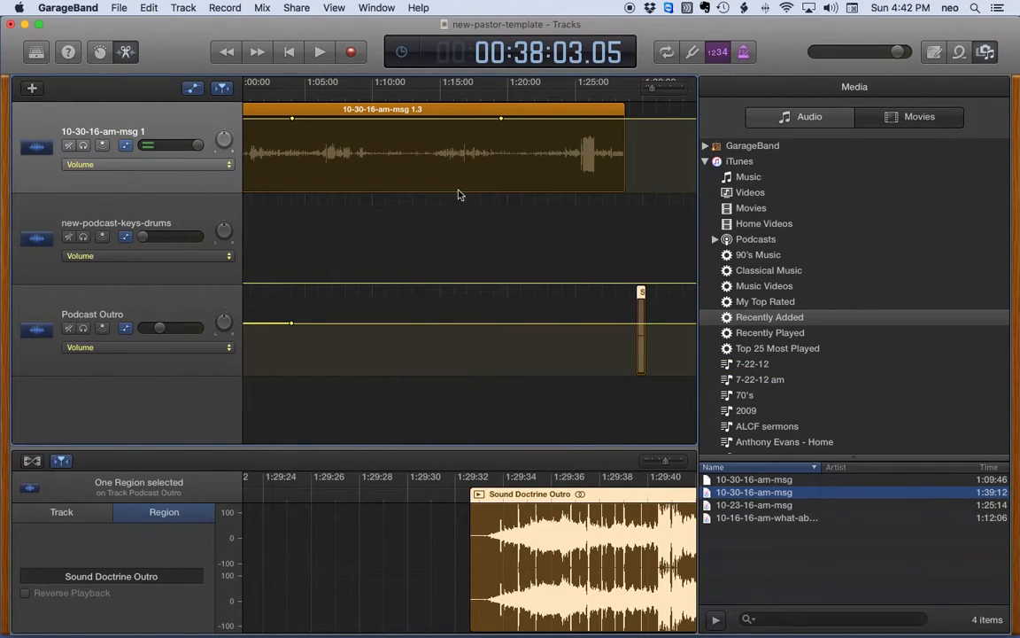
pyautogui.click(534, 86)
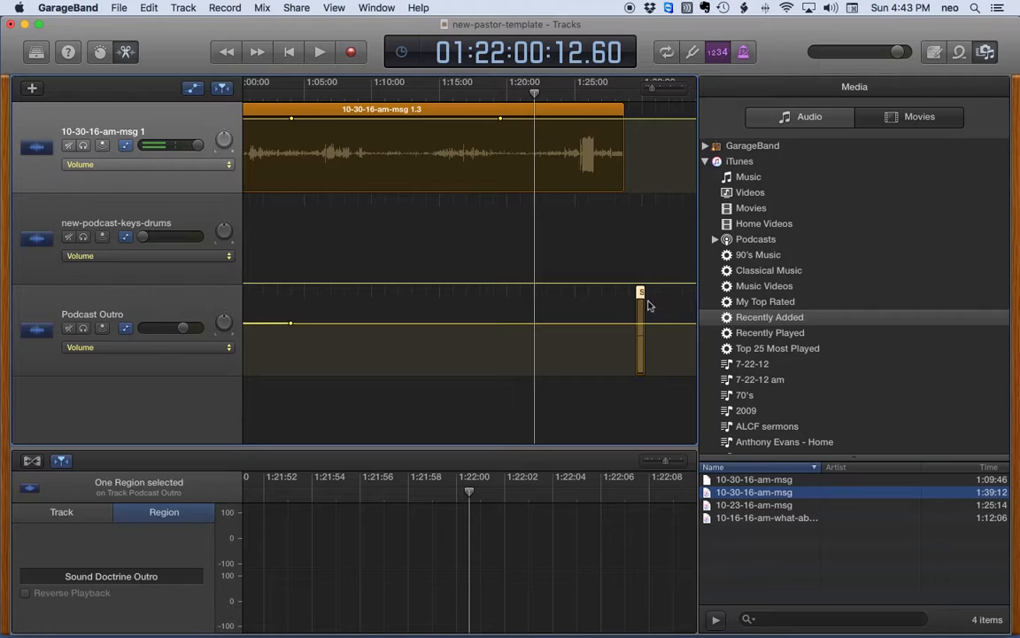
pyautogui.moveTo(640, 294); pyautogui.dragTo(608, 324)
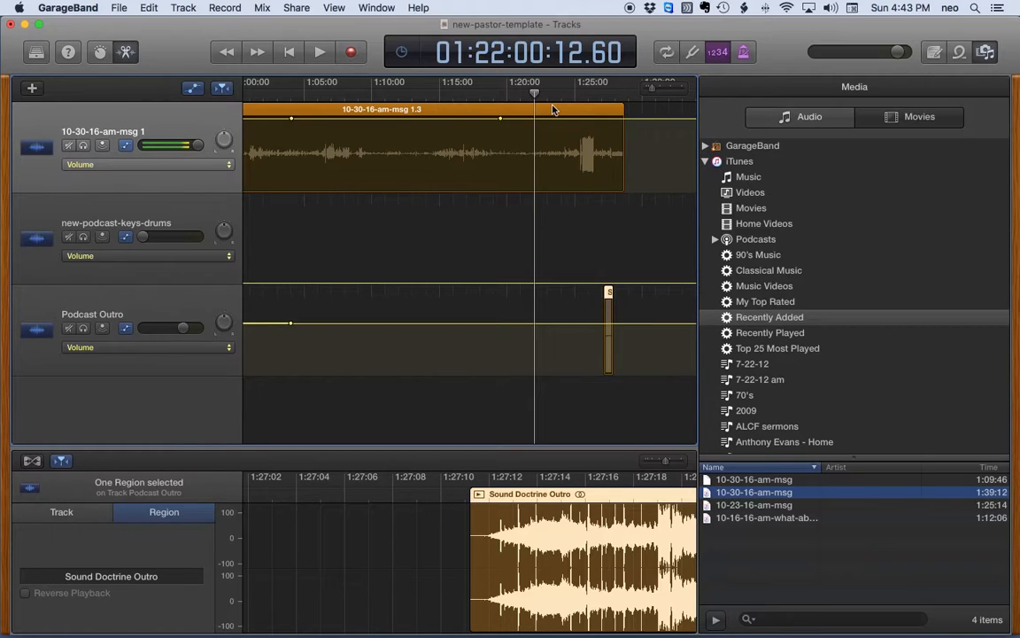
pyautogui.press('space')
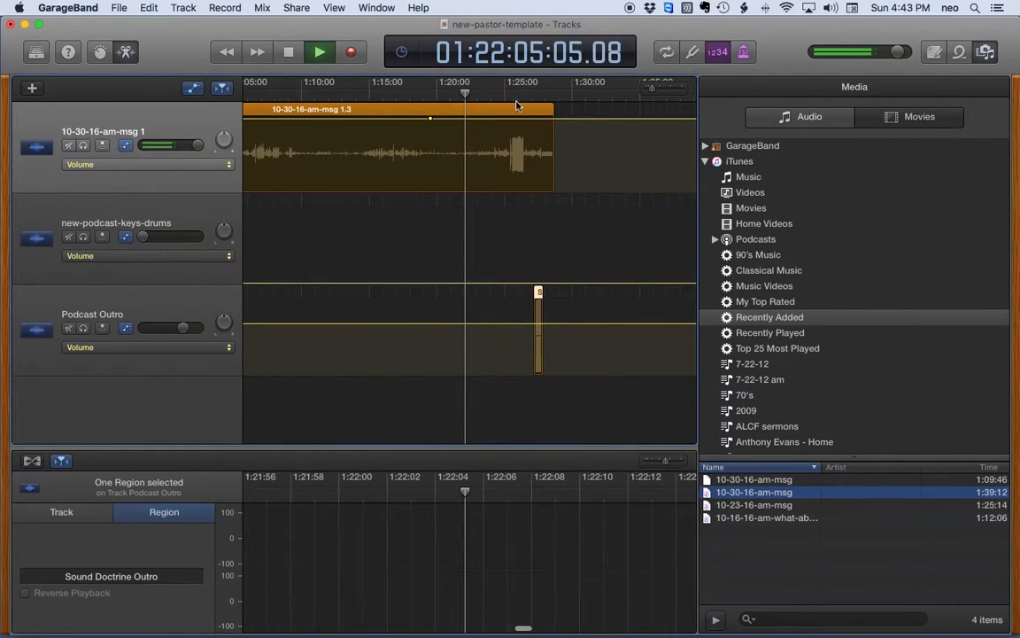
pyautogui.press('space')
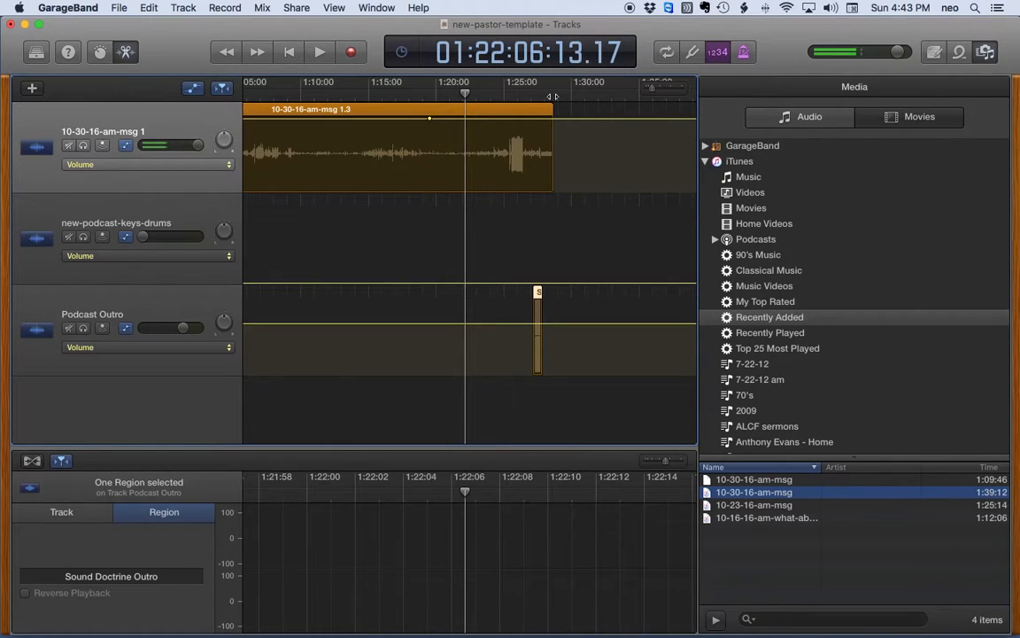
# Step: Move the Sound Doctrine Outro region earlier and listen to the ending from about 1:25
pyautogui.click(651, 91)
pyautogui.moveTo(652, 92); pyautogui.dragTo(661, 95)
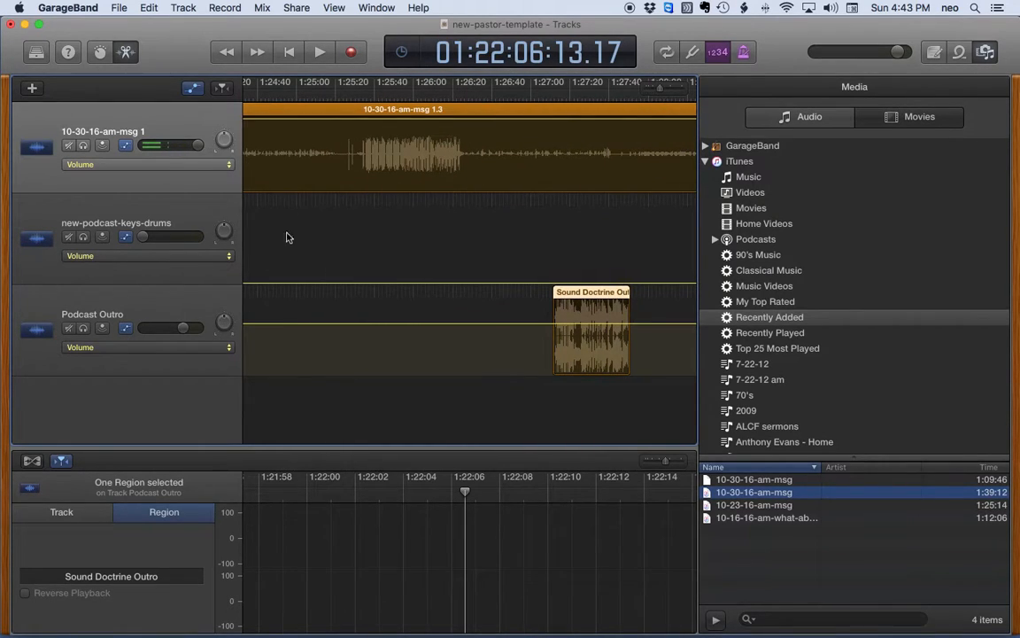
pyautogui.hscroll(-5, 296, 234)
pyautogui.moveTo(656, 297); pyautogui.dragTo(503, 307)
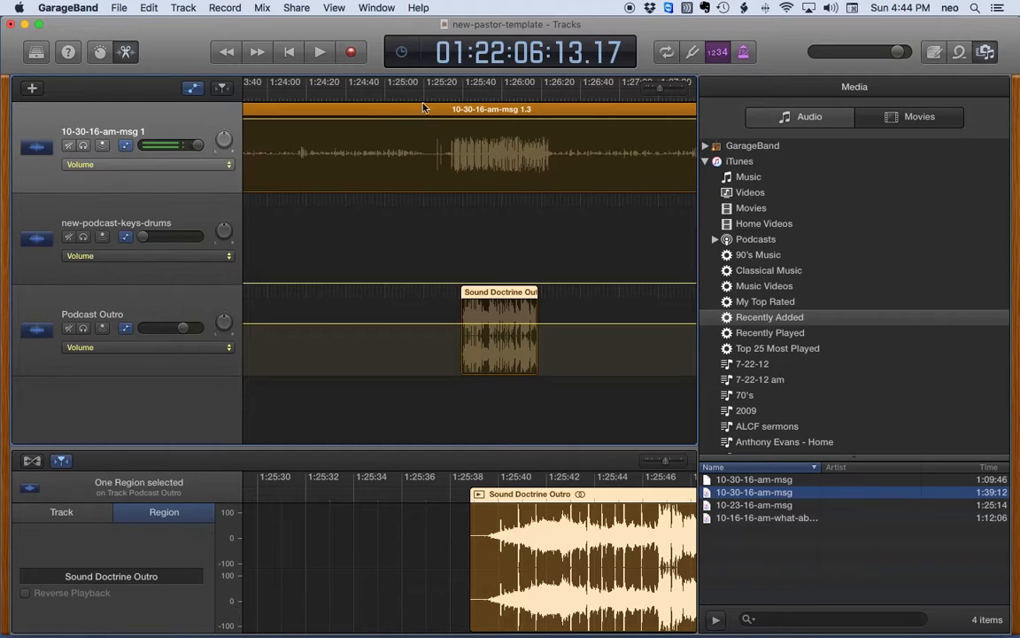
pyautogui.moveTo(413, 97); pyautogui.dragTo(390, 95)
pyautogui.press('space')
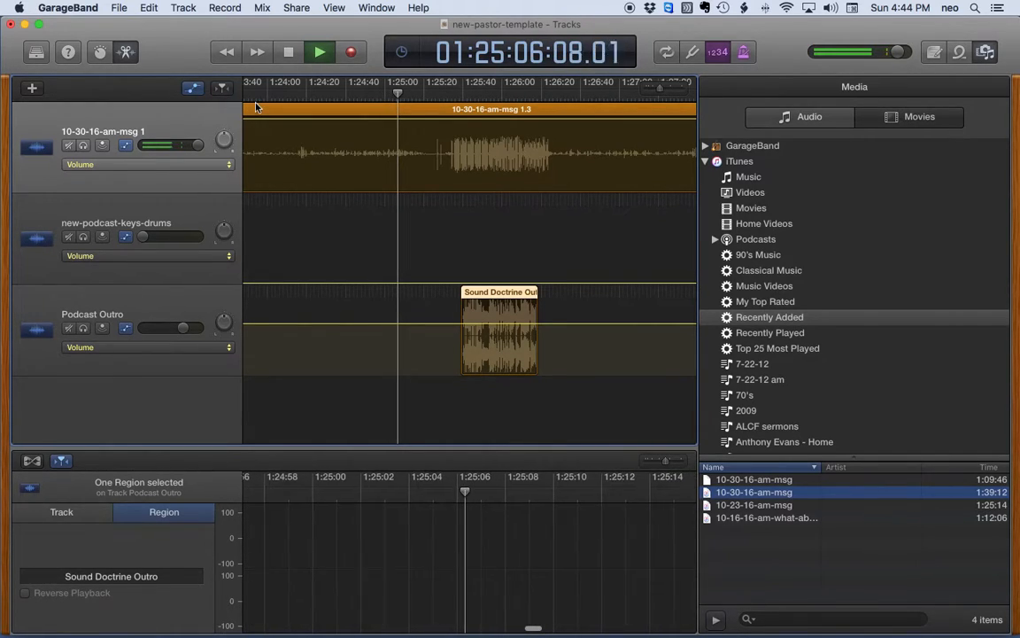
pyautogui.press('space')
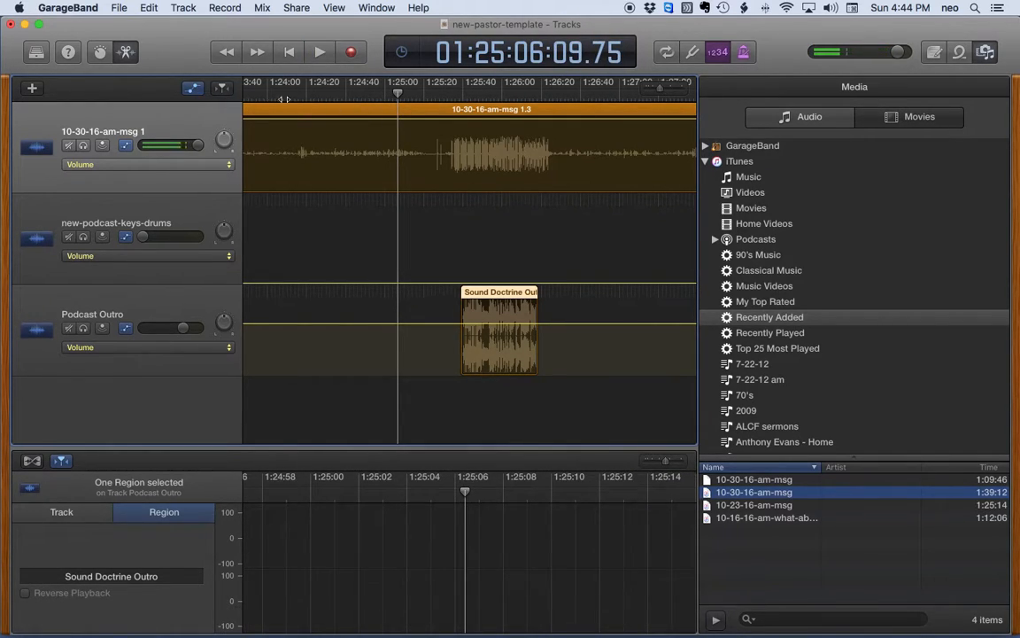
# Step: Shift the outro earlier again and split sermon region 1.3 at 1:24:15
pyautogui.click(281, 94)
pyautogui.press('space')
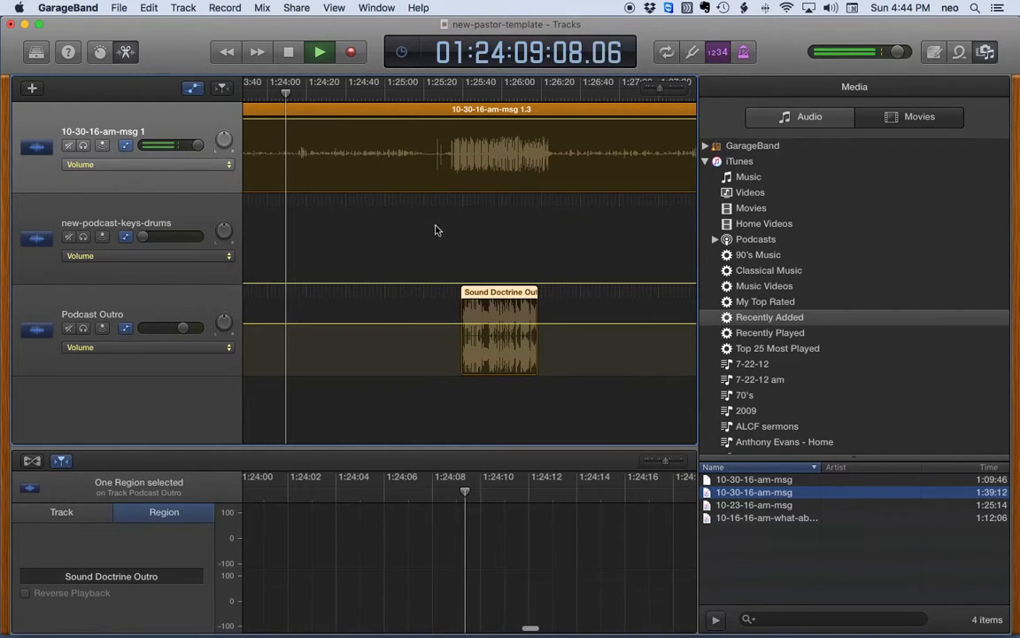
pyautogui.moveTo(477, 293); pyautogui.dragTo(360, 293)
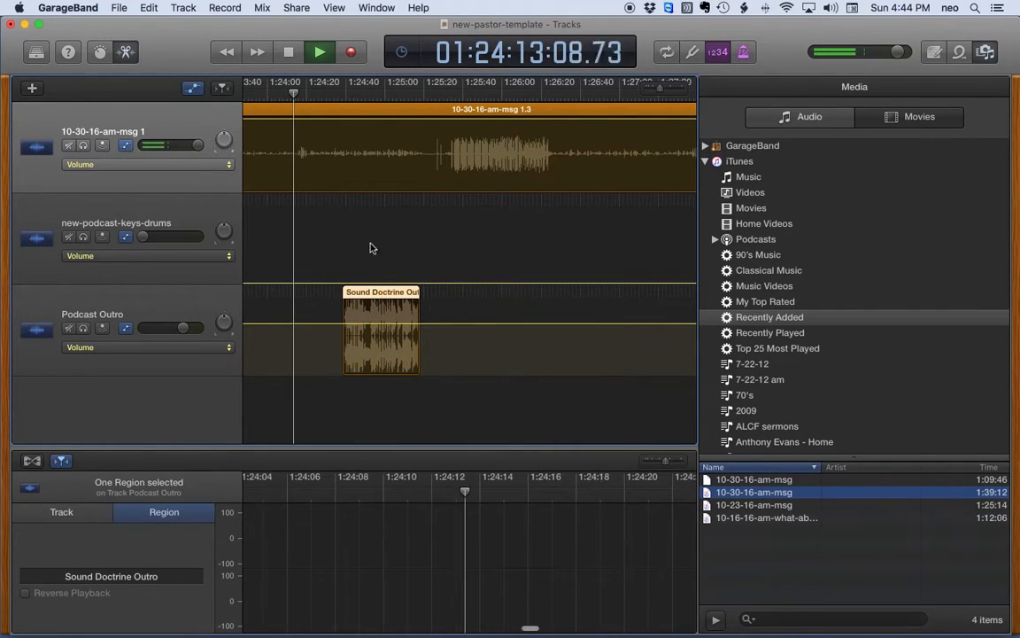
pyautogui.press('space')
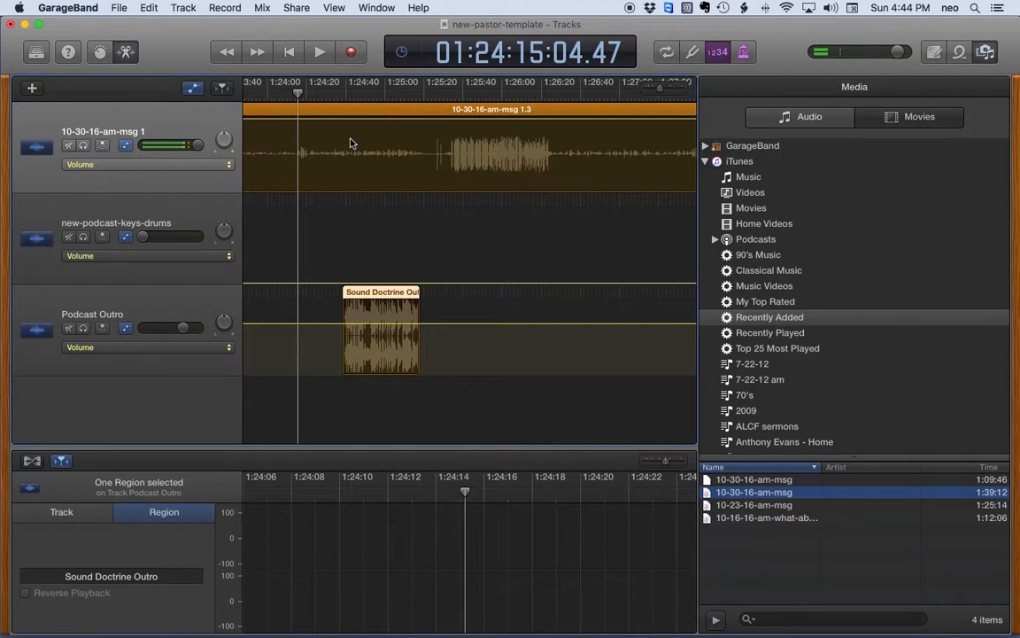
pyautogui.click(311, 114)
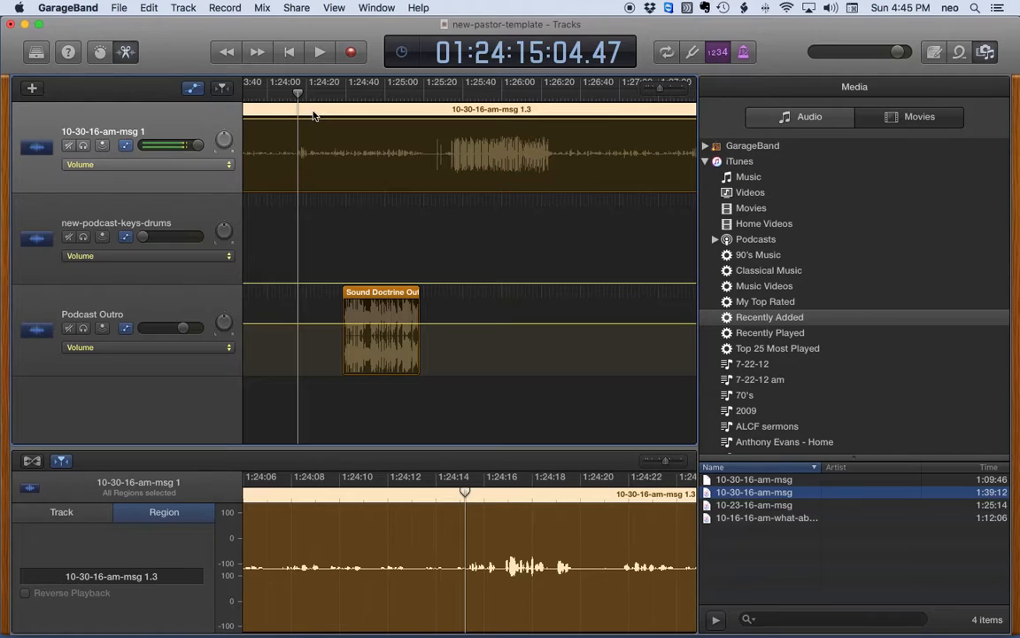
pyautogui.press('super+t')
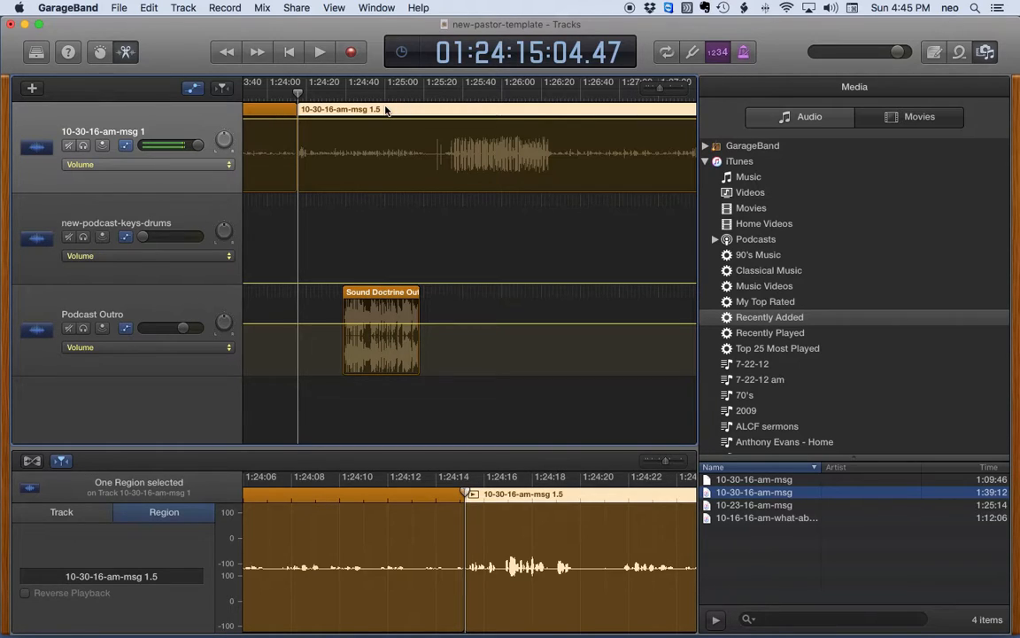
# Step: Delete the sermon's part after 1:24:15 and align the Sound Doctrine Outro with the sermon's end
pyautogui.press('Delete')
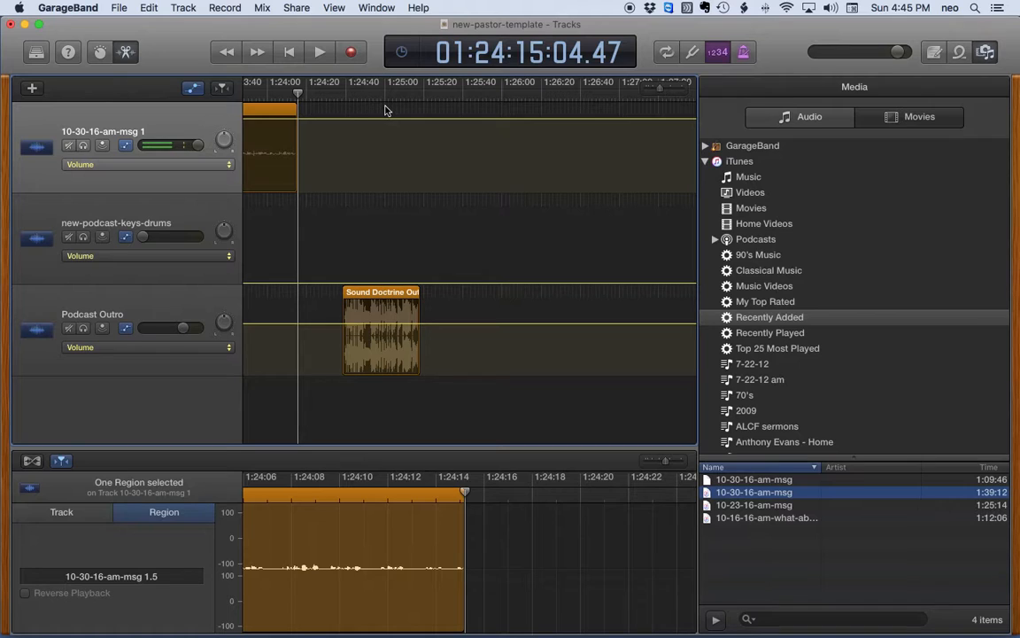
pyautogui.moveTo(378, 296); pyautogui.dragTo(356, 295)
pyautogui.moveTo(346, 297); pyautogui.dragTo(331, 301)
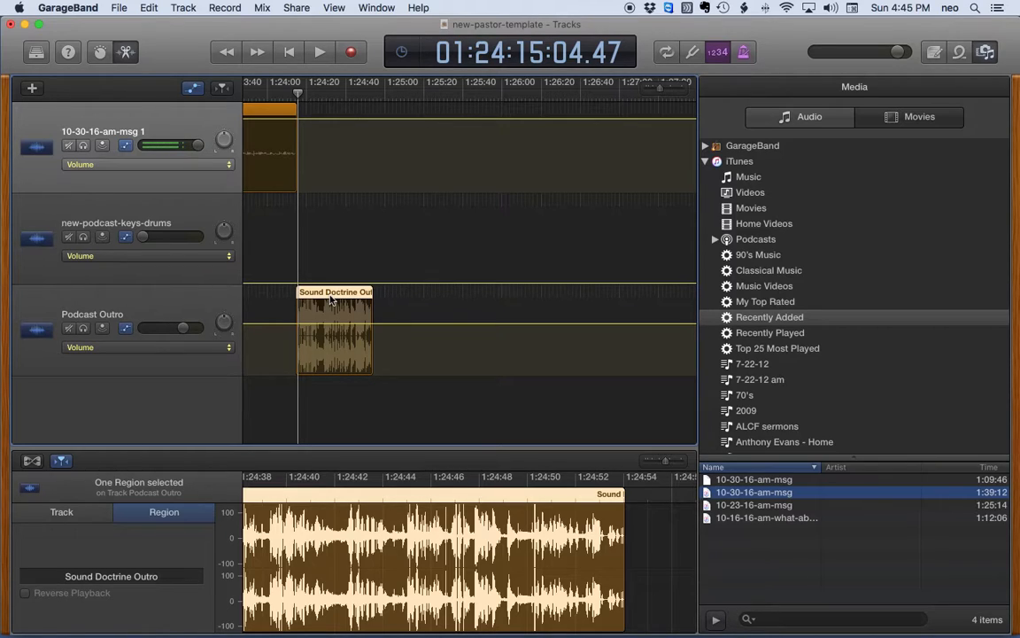
# Step: Play the transition from 1:24:10 and nudge the outro slightly earlier to overlap the sermon's end
pyautogui.moveTo(660, 92); pyautogui.dragTo(664, 94)
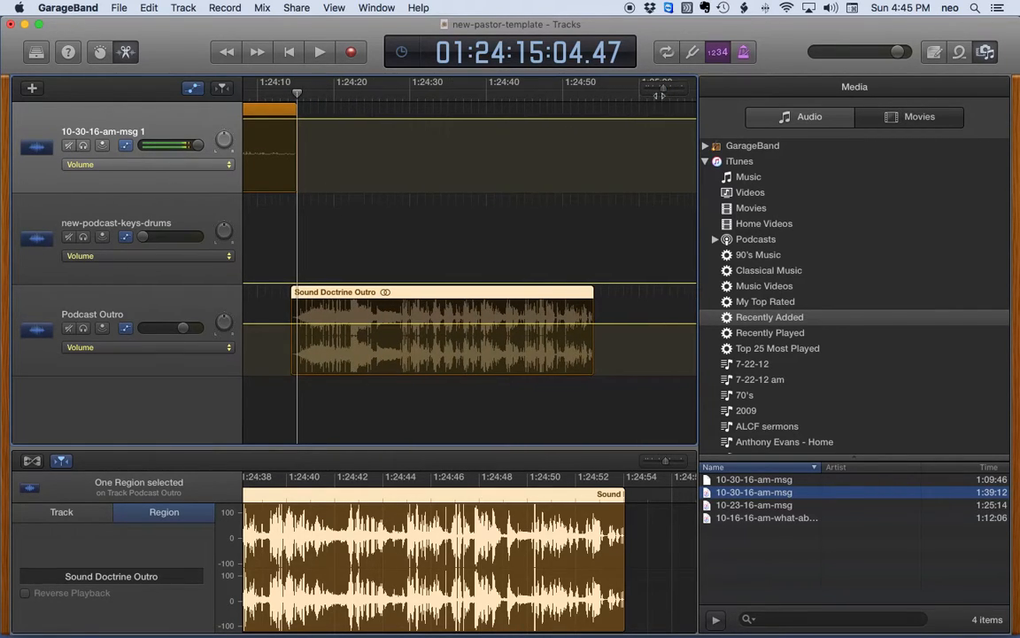
pyautogui.hscroll(-5, 523, 141)
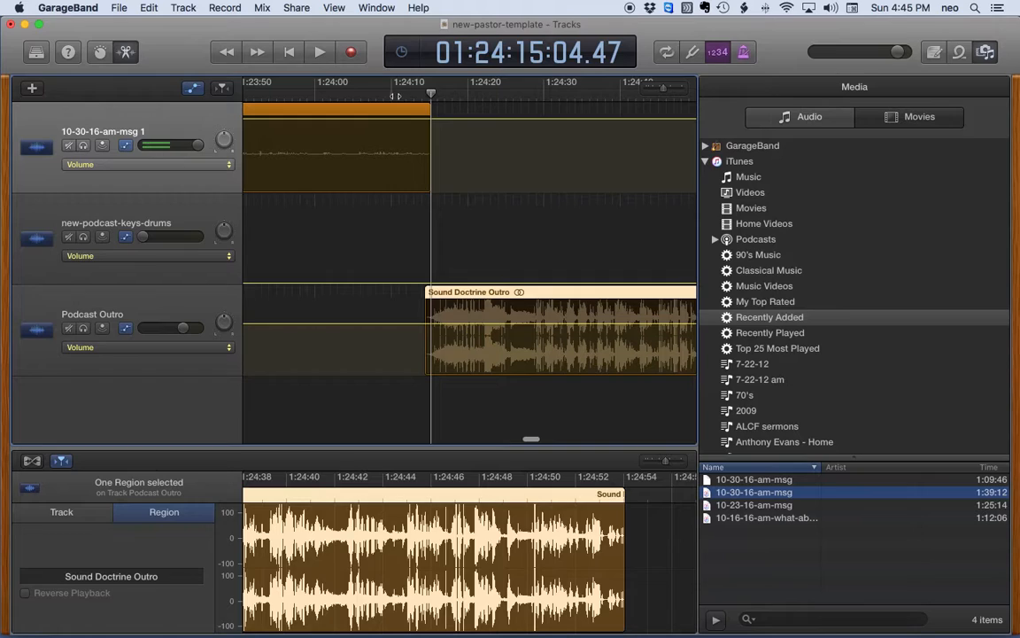
pyautogui.click(398, 93)
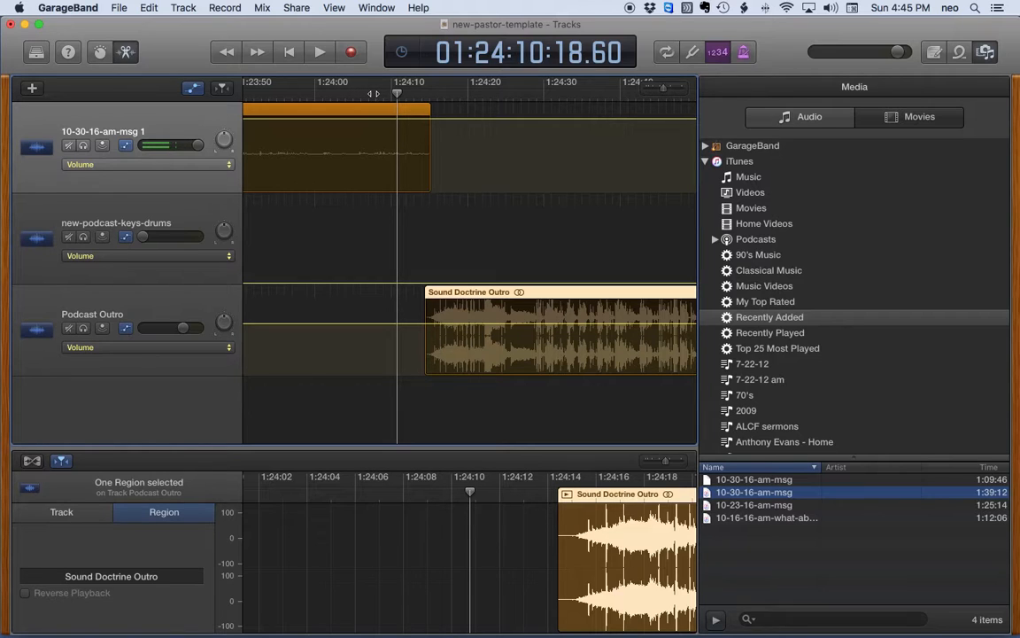
pyautogui.press('space')
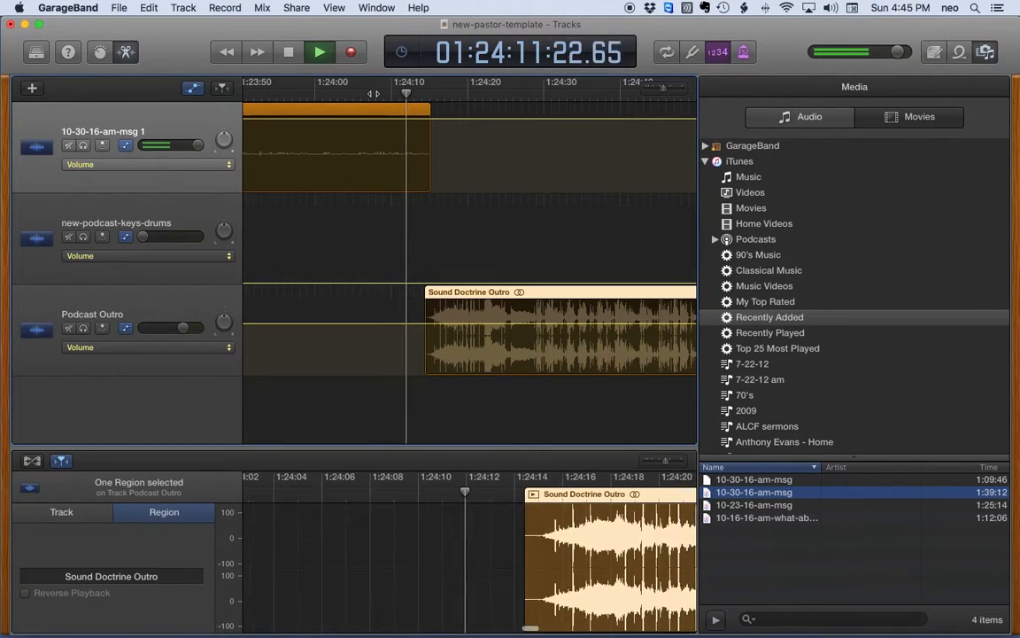
pyautogui.press('space')
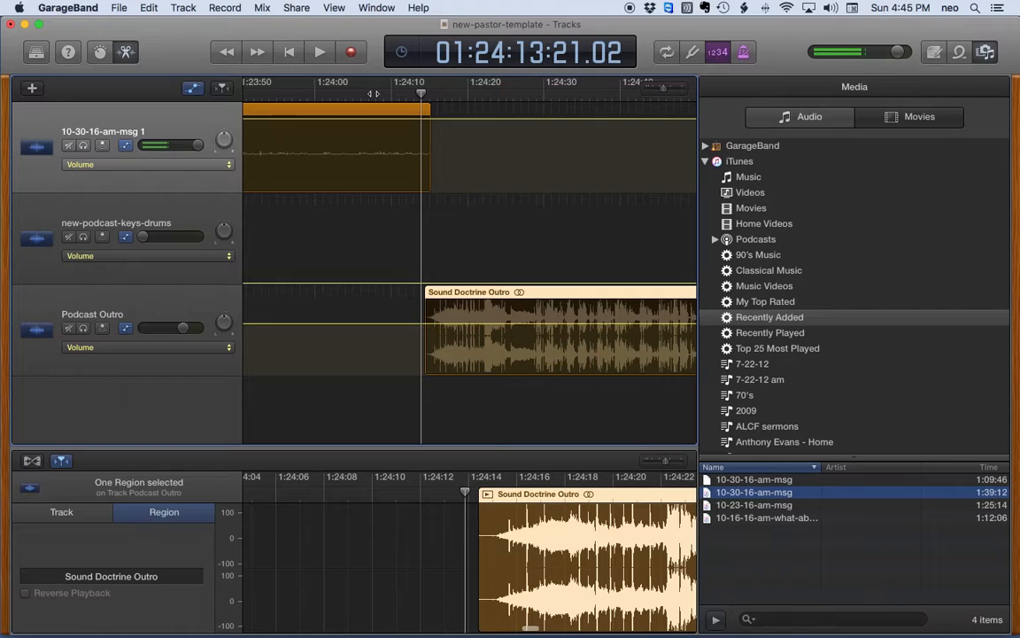
pyautogui.moveTo(452, 293); pyautogui.dragTo(444, 295)
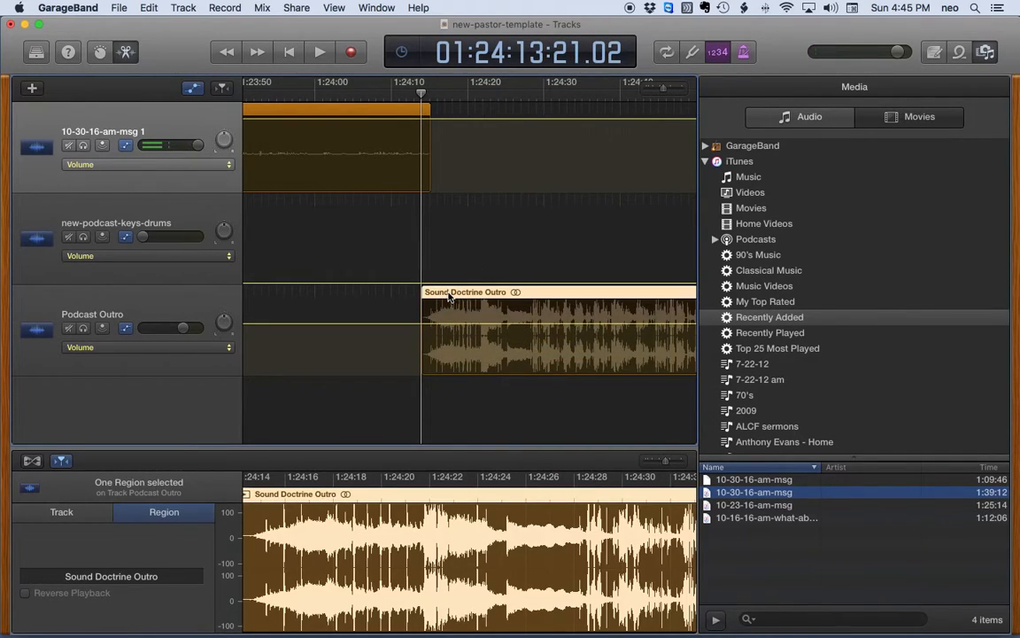
pyautogui.click(420, 327)
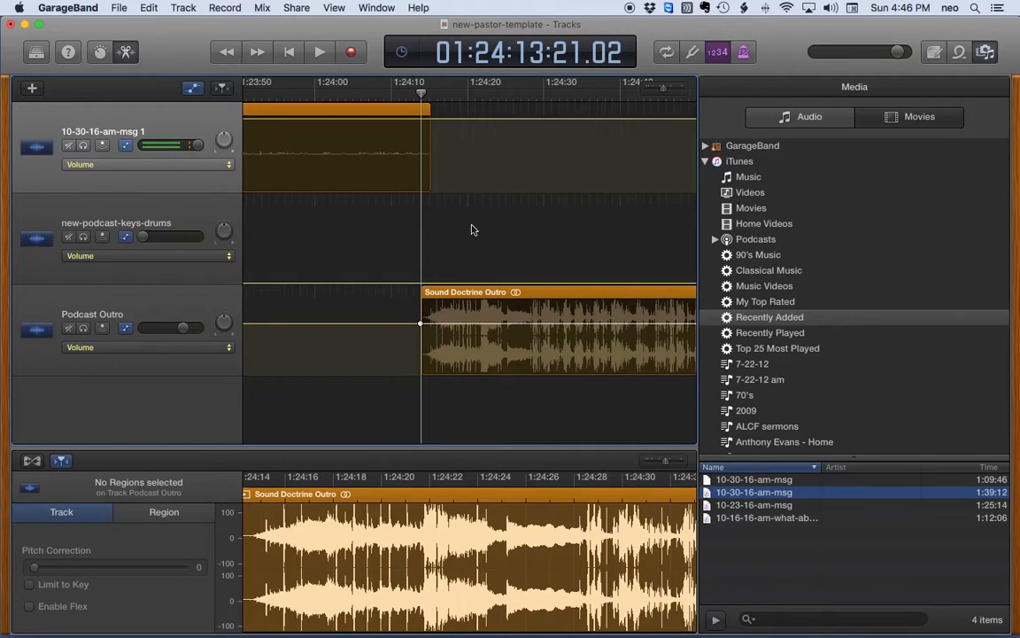
pyautogui.moveTo(663, 89); pyautogui.dragTo(634, 92)
pyautogui.hscroll(-2, 492, 174)
pyautogui.hscroll(-10, 492, 173)
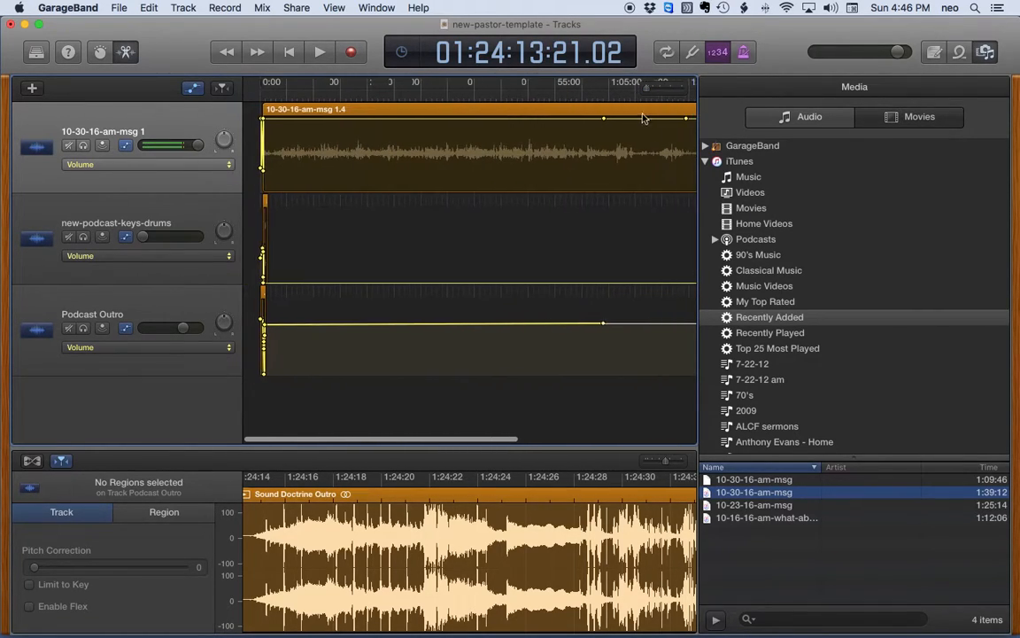
pyautogui.moveTo(261, 97); pyautogui.dragTo(254, 97)
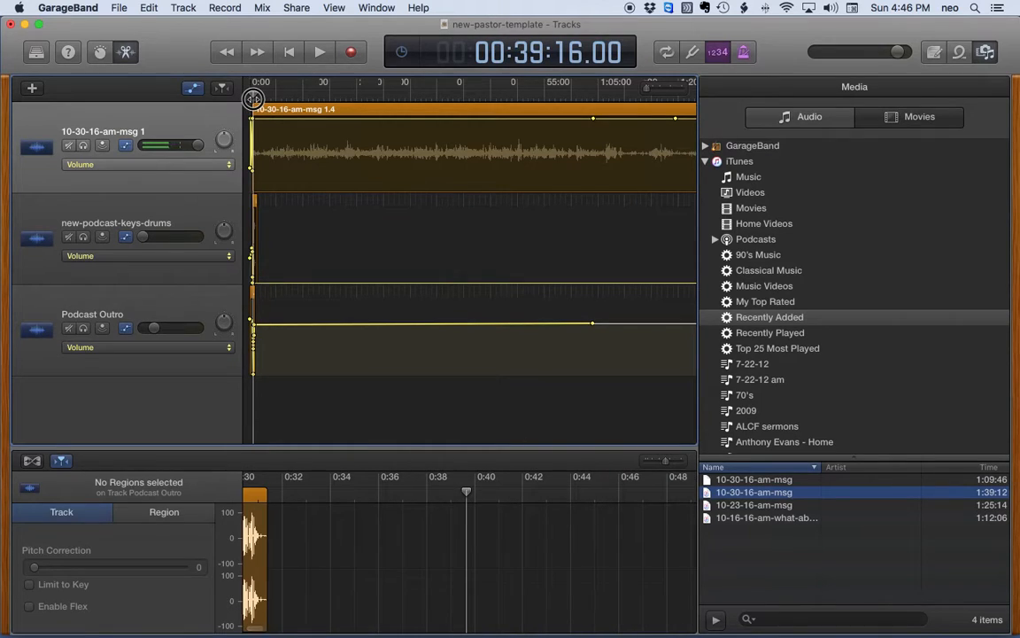
pyautogui.moveTo(634, 92); pyautogui.dragTo(662, 91)
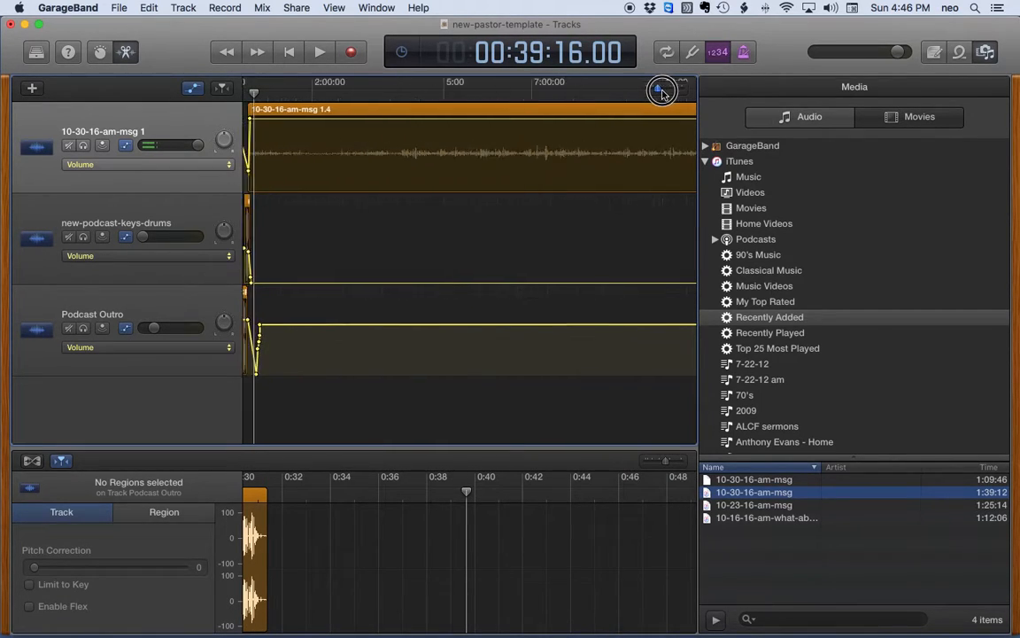
pyautogui.hscroll(1, 495, 171)
pyautogui.moveTo(660, 90); pyautogui.dragTo(665, 89)
pyautogui.hscroll(-10, 449, 203)
pyautogui.hscroll(10, 449, 205)
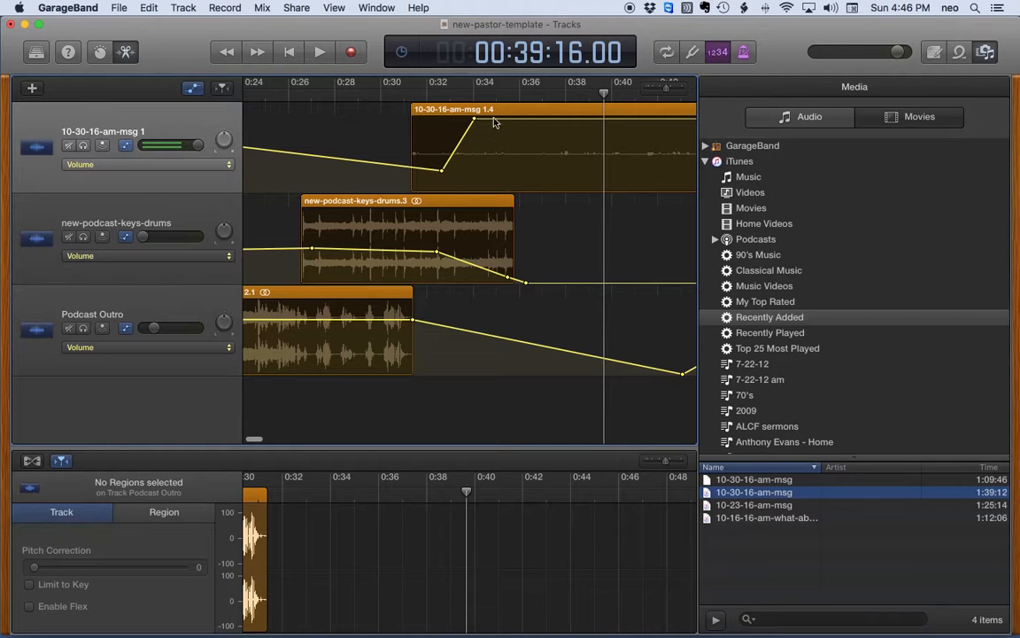
pyautogui.hscroll(10, 527, 154)
pyautogui.hscroll(15, 511, 155)
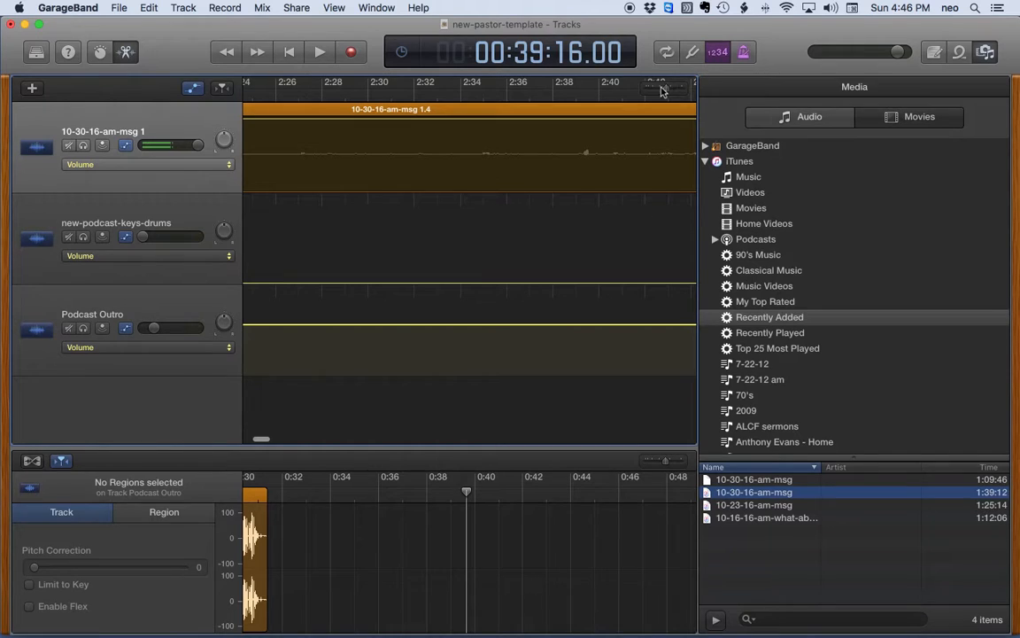
pyautogui.moveTo(664, 89); pyautogui.dragTo(660, 90)
pyautogui.hscroll(2, 618, 189)
pyautogui.hscroll(20, 618, 192)
pyautogui.hscroll(20, 505, 191)
pyautogui.hscroll(20, 321, 154)
pyautogui.hscroll(9, 284, 149)
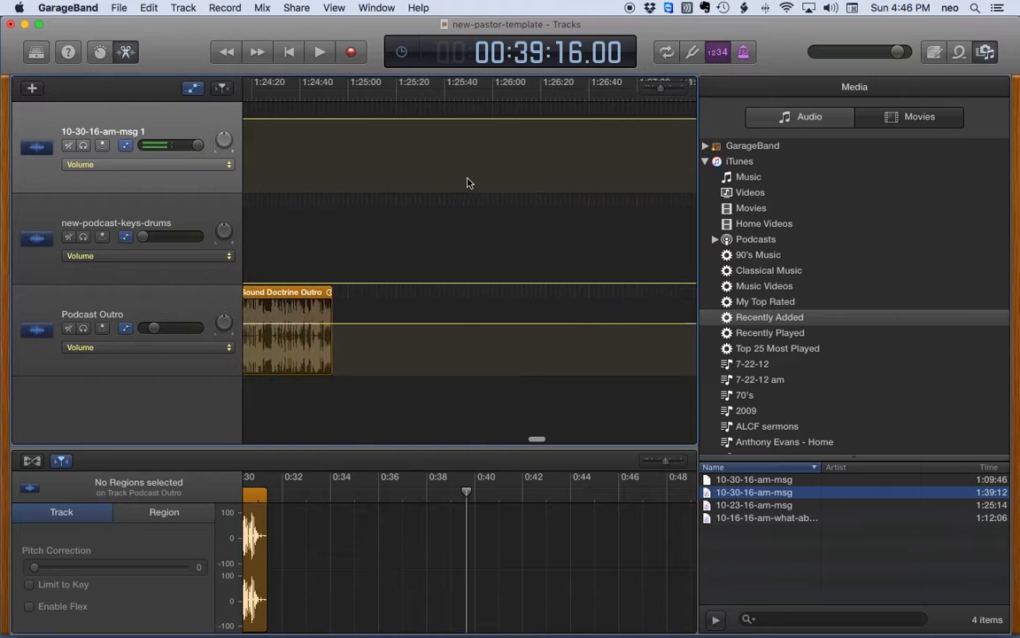
pyautogui.hscroll(-3, 468, 182)
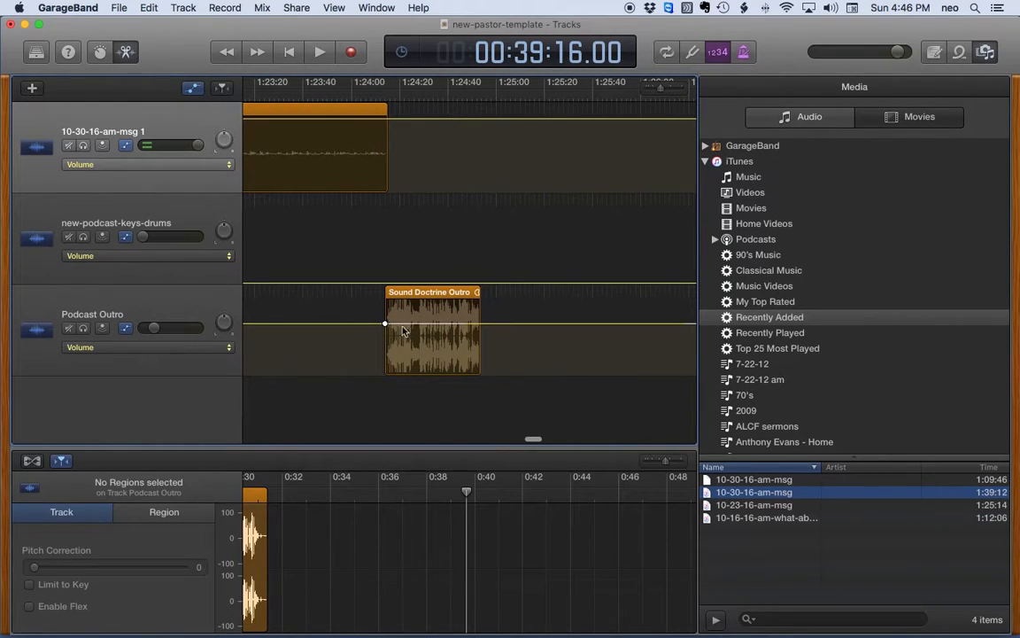
# Step: Lower the Podcast Outro volume point at 1:24:13 to about -12.5 dB
pyautogui.moveTo(379, 96); pyautogui.dragTo(384, 95)
pyautogui.moveTo(660, 89); pyautogui.dragTo(668, 92)
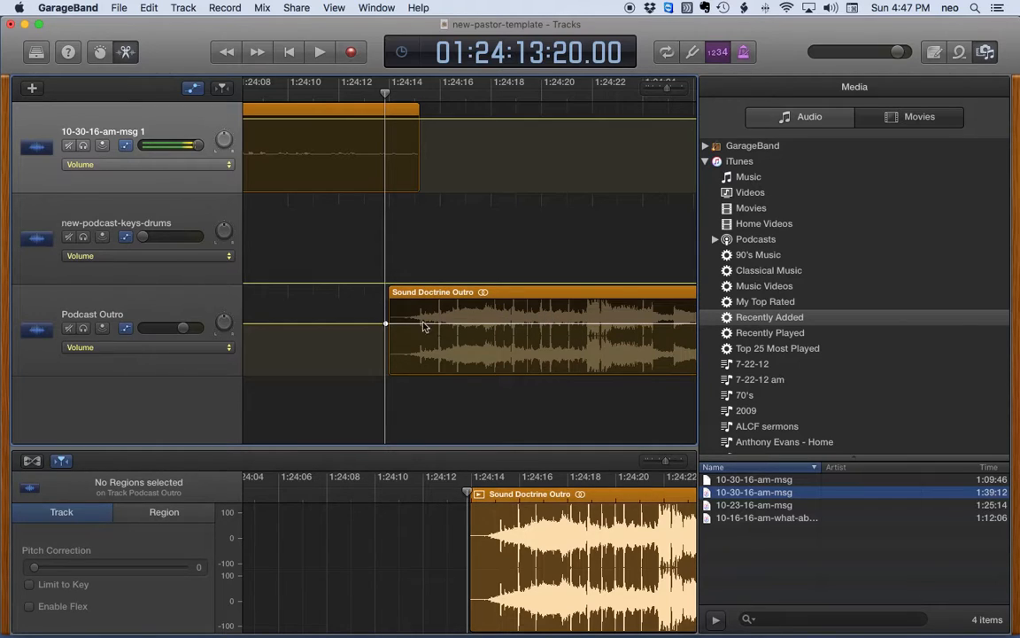
pyautogui.moveTo(386, 327); pyautogui.dragTo(394, 354)
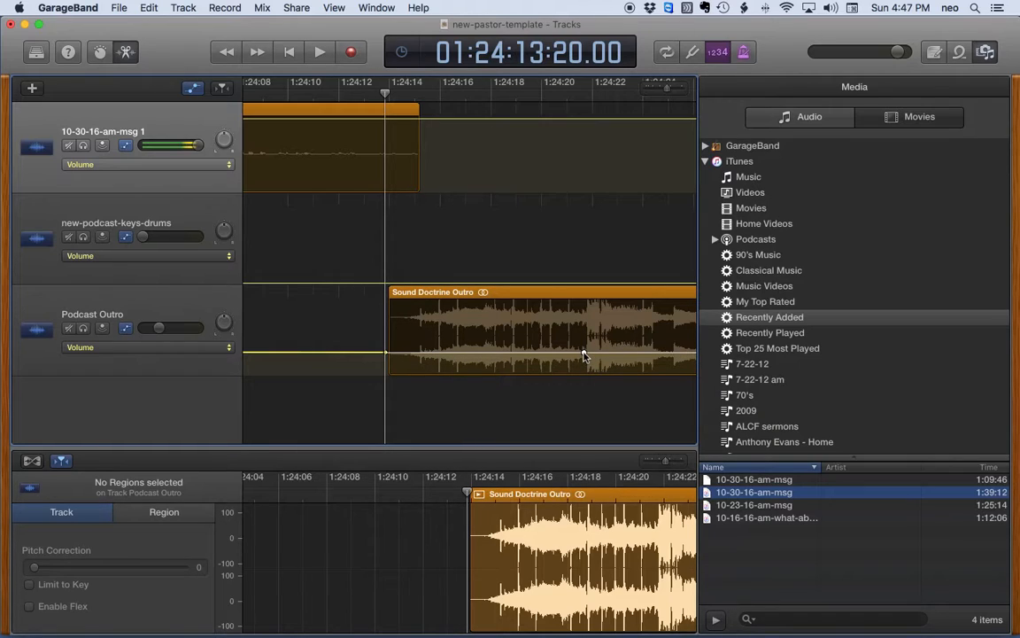
# Step: Add a Podcast Outro volume point at 1:24:21 and set it to -5.8 dB
pyautogui.click(584, 354)
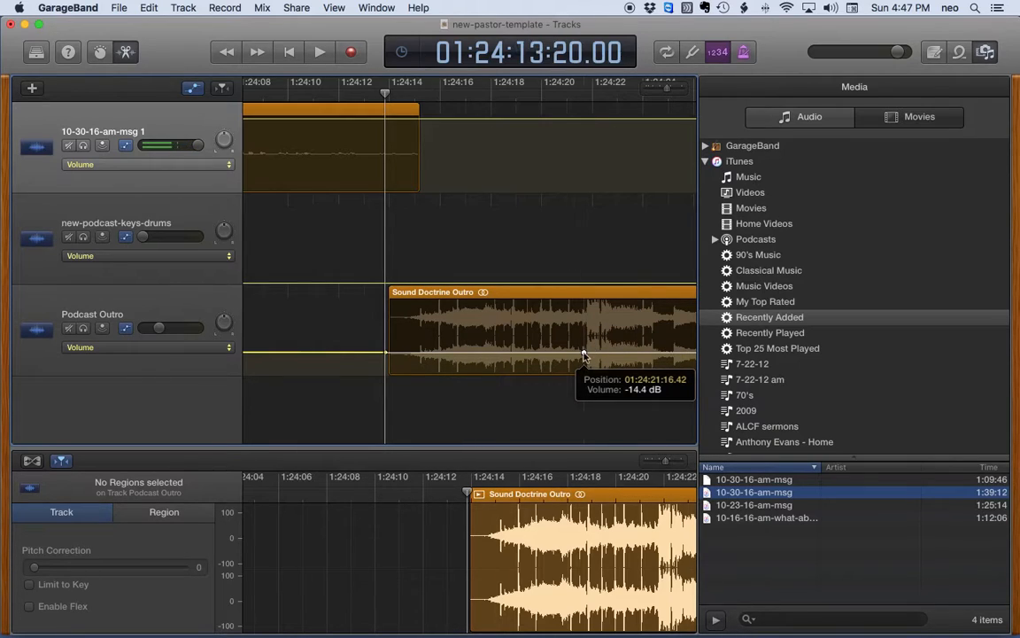
pyautogui.click(584, 354)
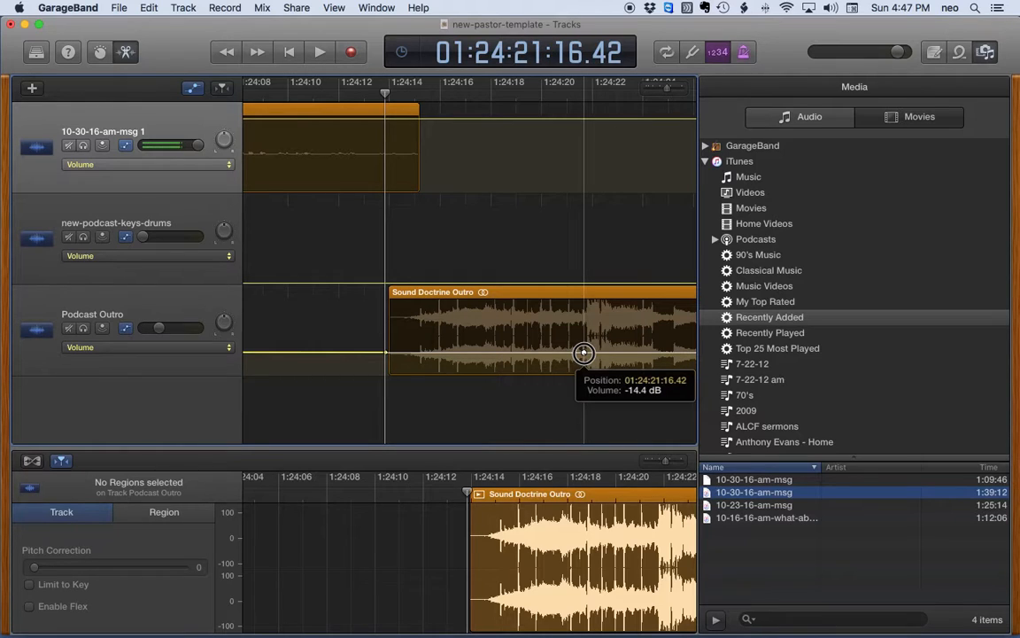
pyautogui.moveTo(584, 354); pyautogui.dragTo(583, 323)
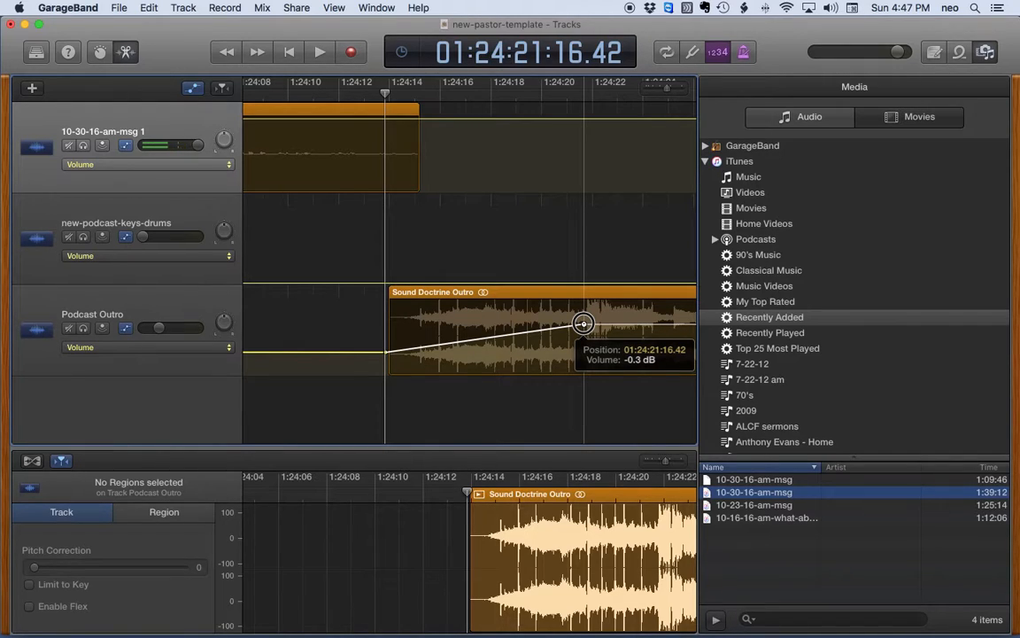
pyautogui.moveTo(582, 322); pyautogui.dragTo(582, 337)
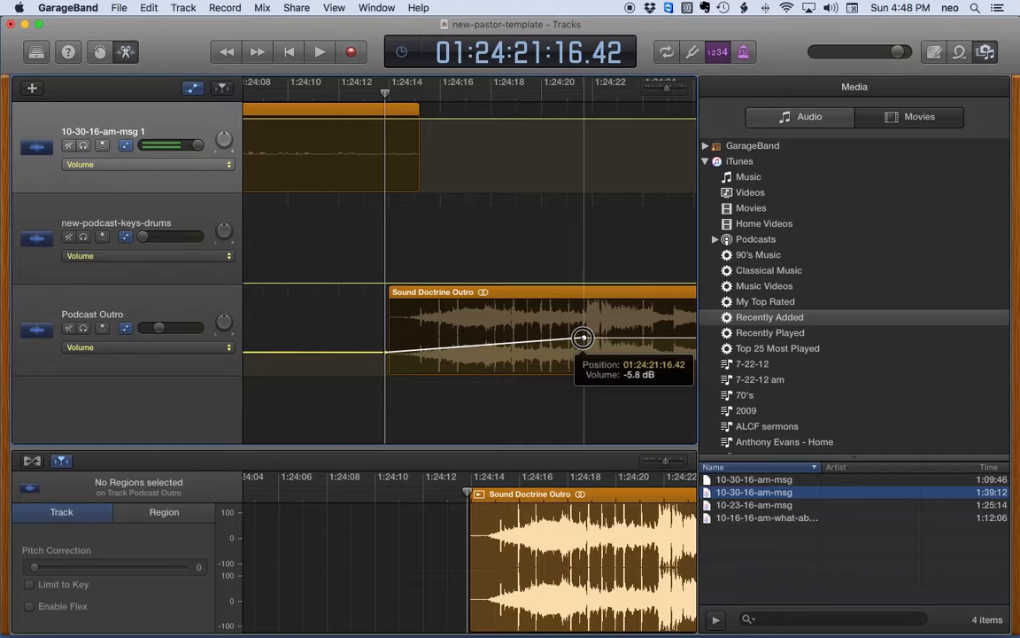
pyautogui.moveTo(583, 338); pyautogui.dragTo(583, 337)
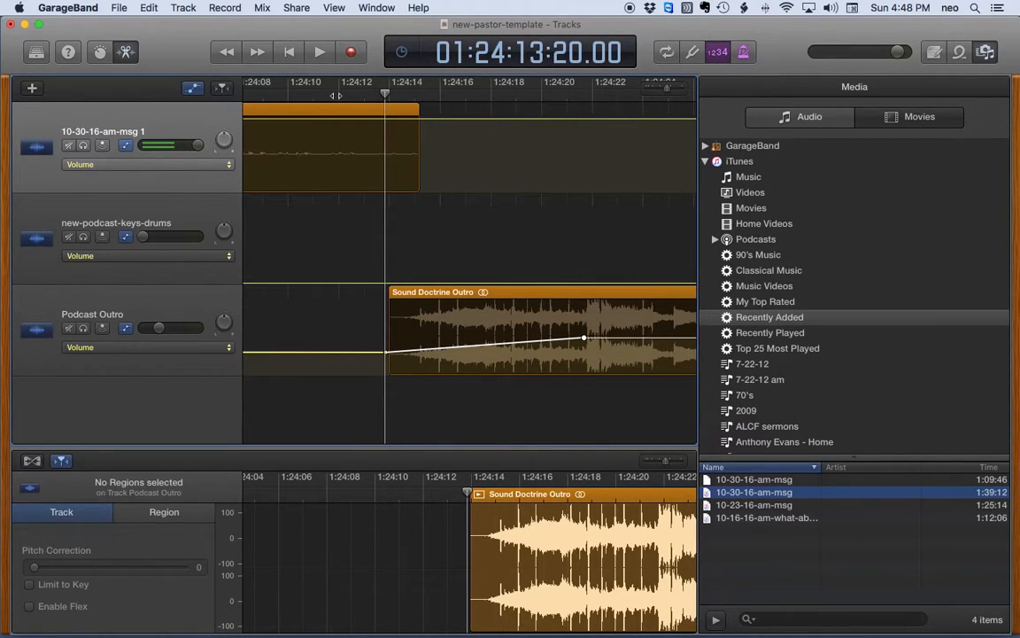
# Step: Play back the outro fade-in starting from 1:24:10
pyautogui.click(306, 95)
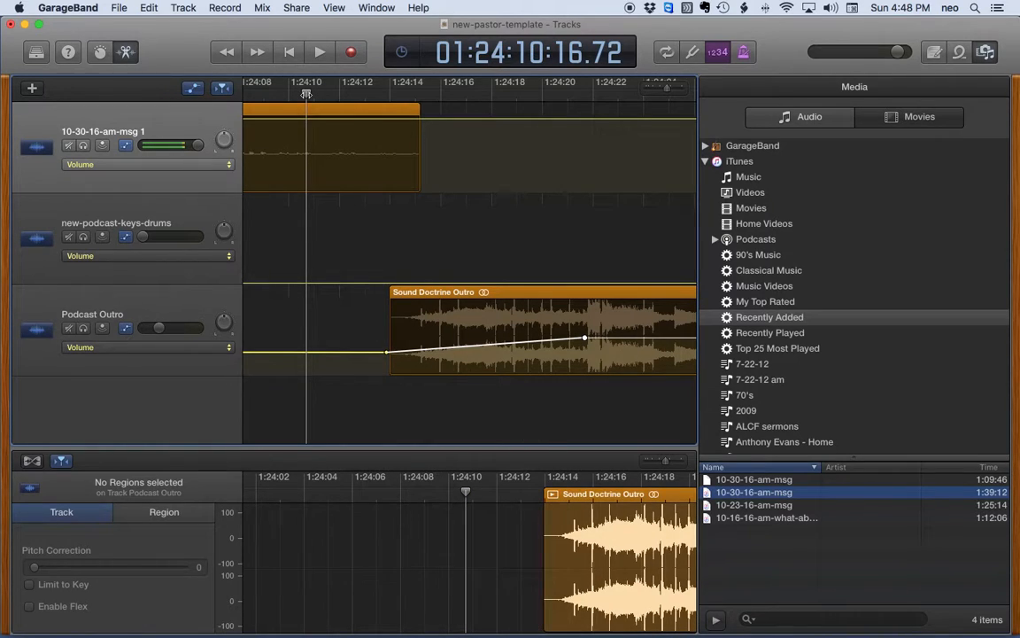
pyautogui.press('space')
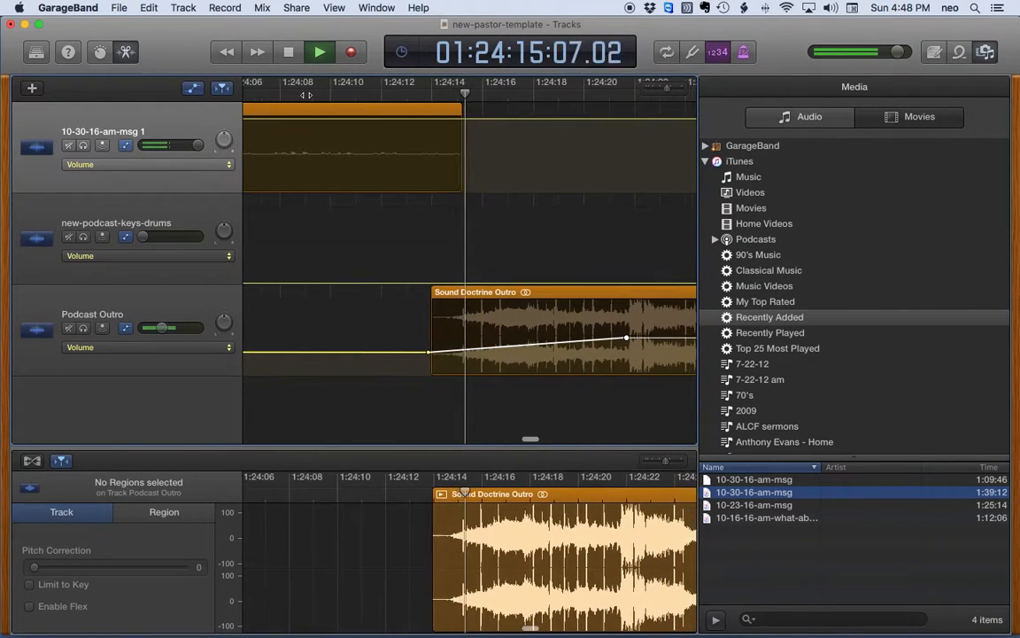
pyautogui.press('space')
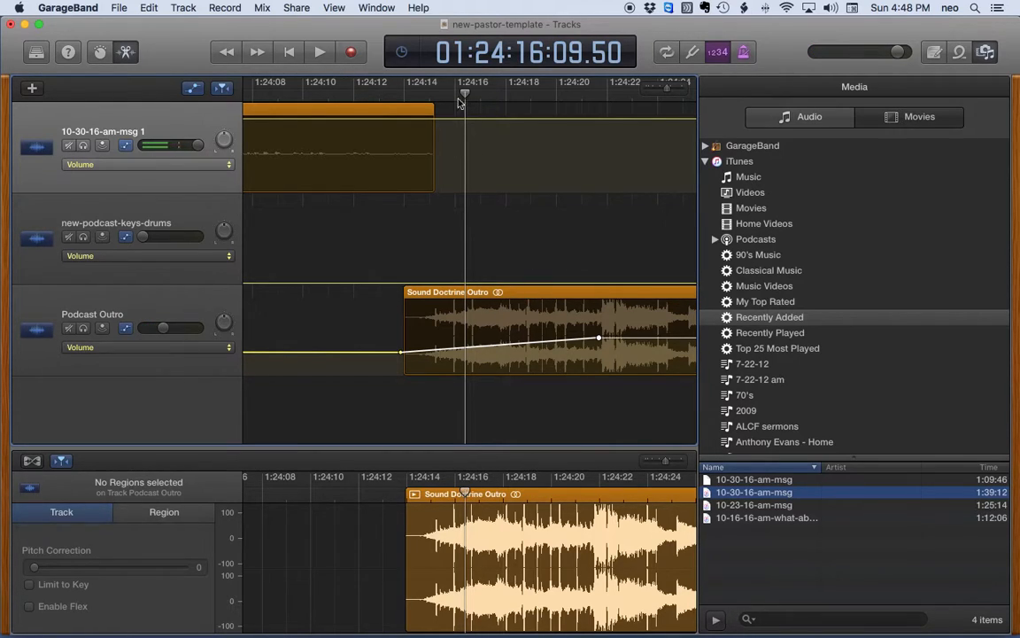
# Step: Move the playhead to about 1:24:15 and select the seconds in the time display
pyautogui.click(431, 94)
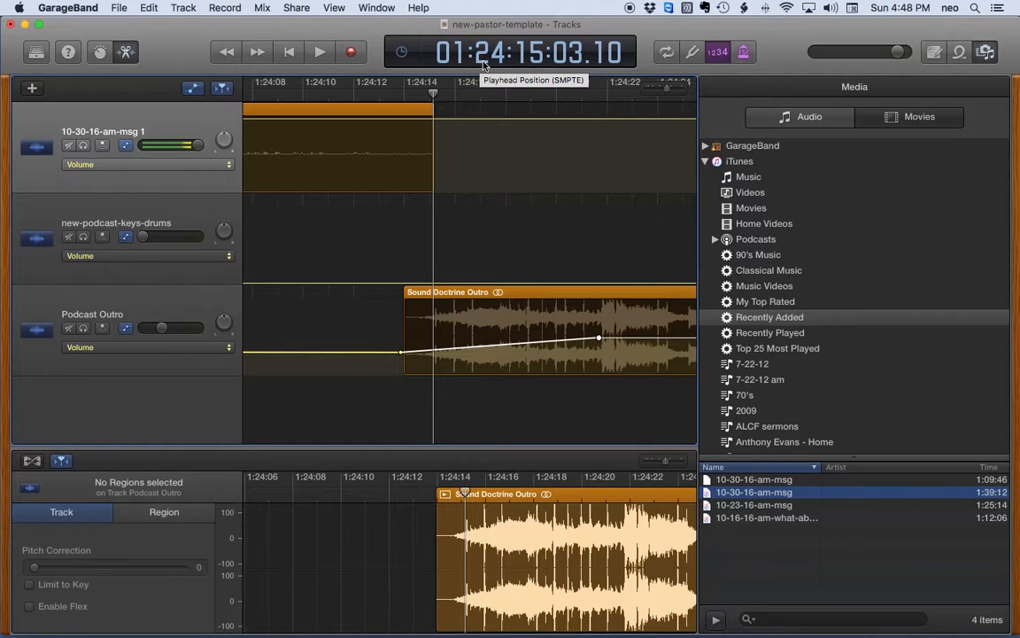
pyautogui.moveTo(534, 64); pyautogui.dragTo(535, 59)
pyautogui.doubleClick(536, 60)
pyautogui.doubleClick(535, 58)
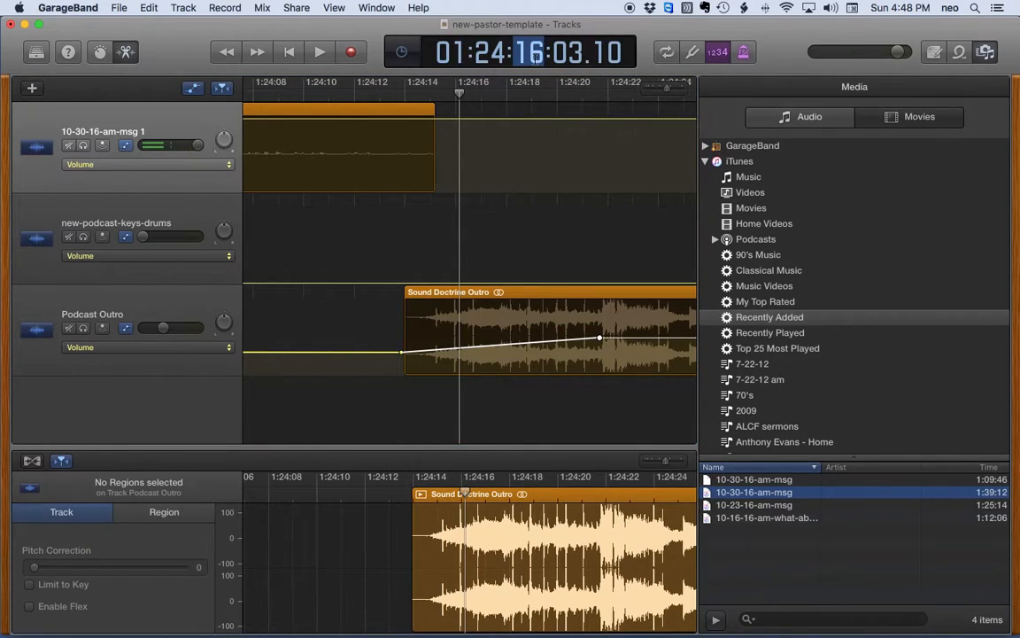
# Step: Set the playhead to 01:24:09 and slide the Sound Doctrine Outro region to start there
pyautogui.write('09')
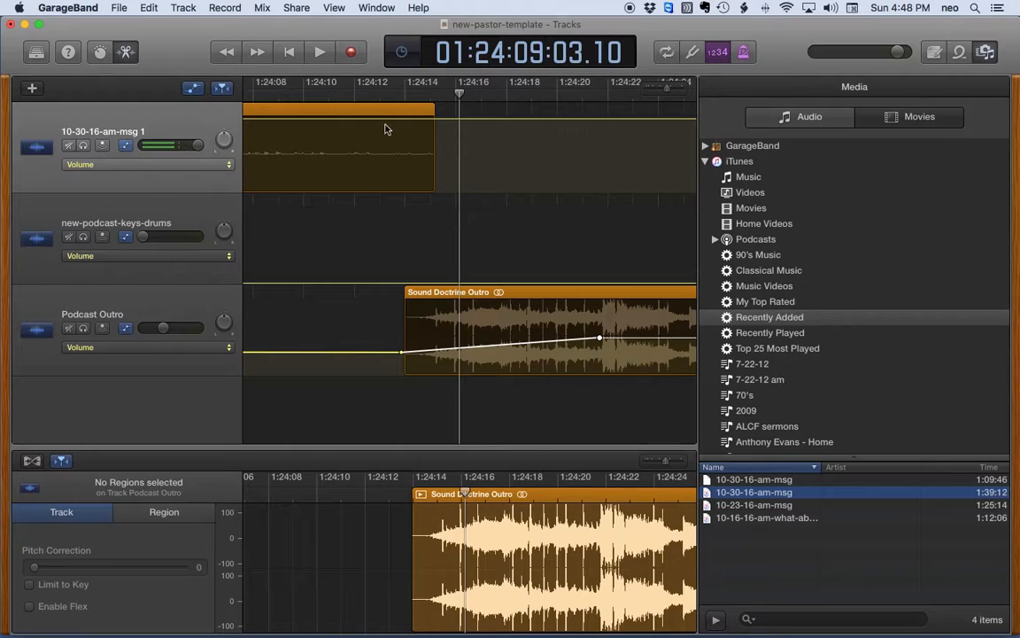
pyautogui.hscroll(-3, 387, 129)
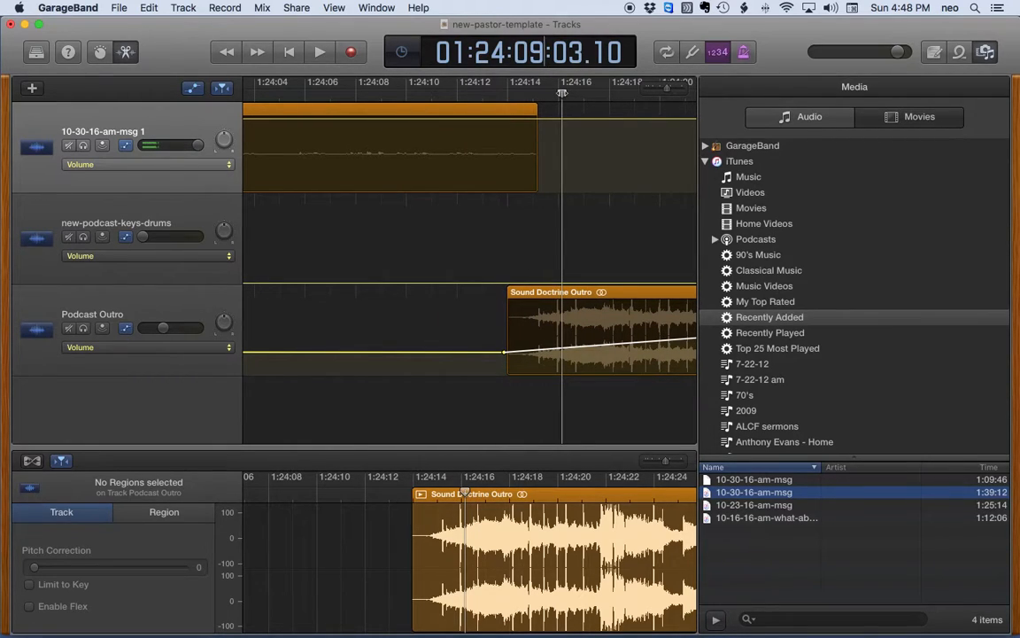
pyautogui.press('Return')
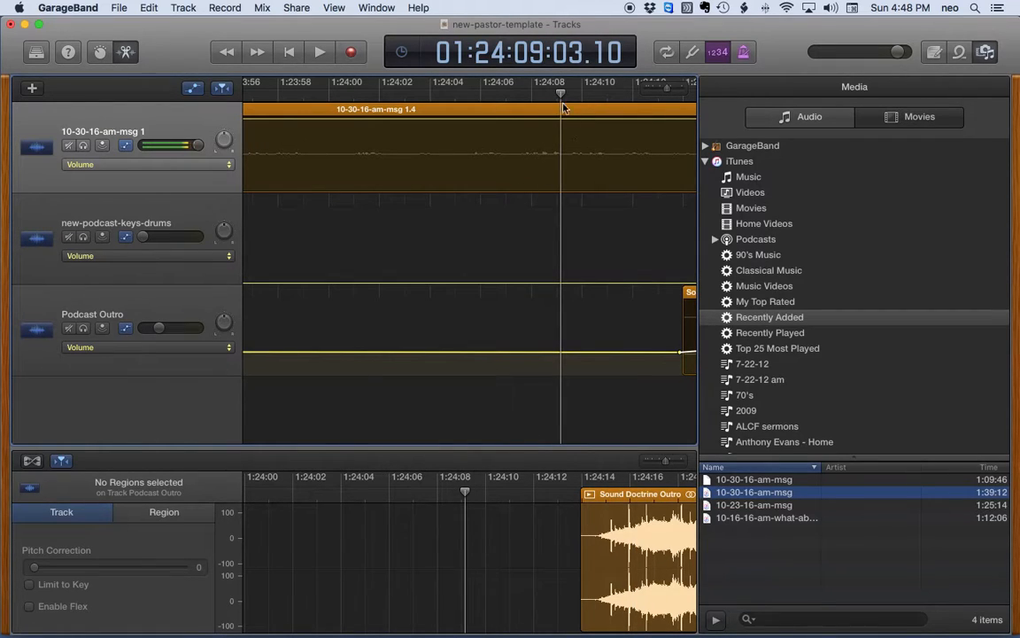
pyautogui.hscroll(5, 620, 266)
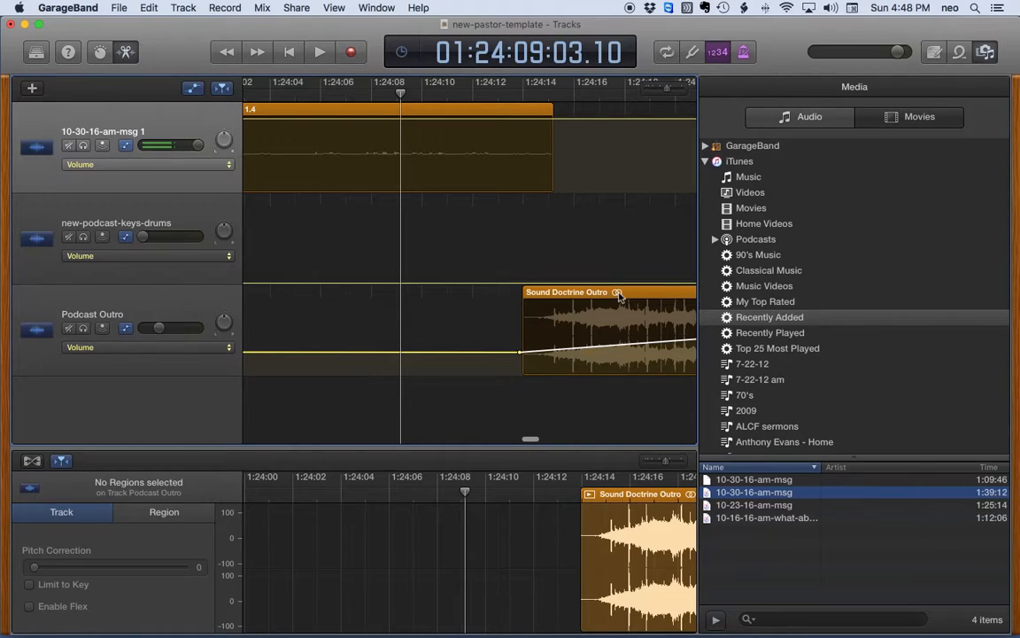
pyautogui.moveTo(623, 298); pyautogui.dragTo(524, 298)
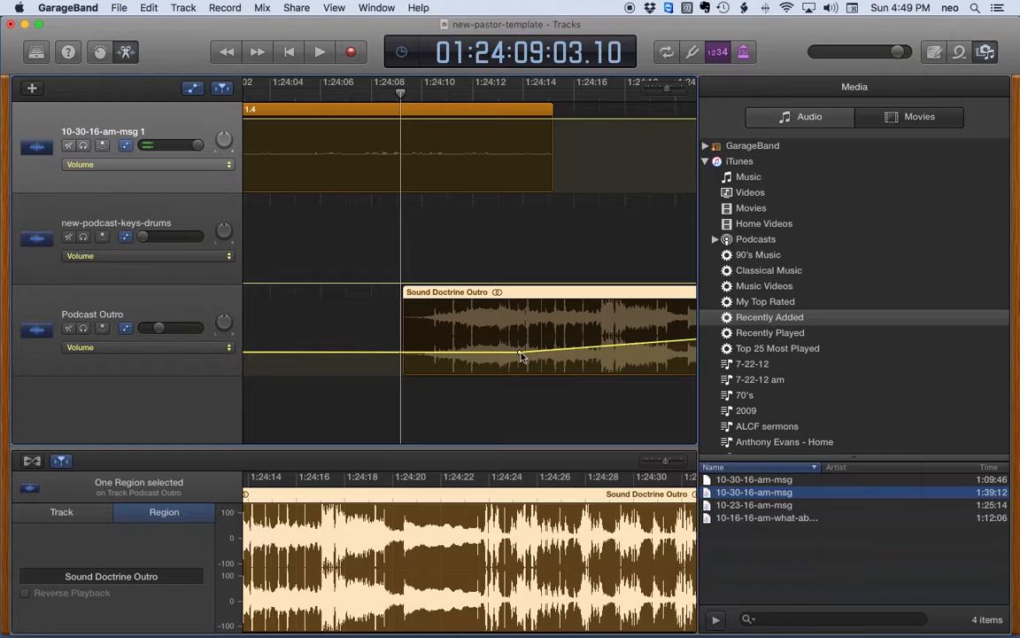
# Step: Play the sermon-to-outro transition from 1:24:07
pyautogui.click(362, 94)
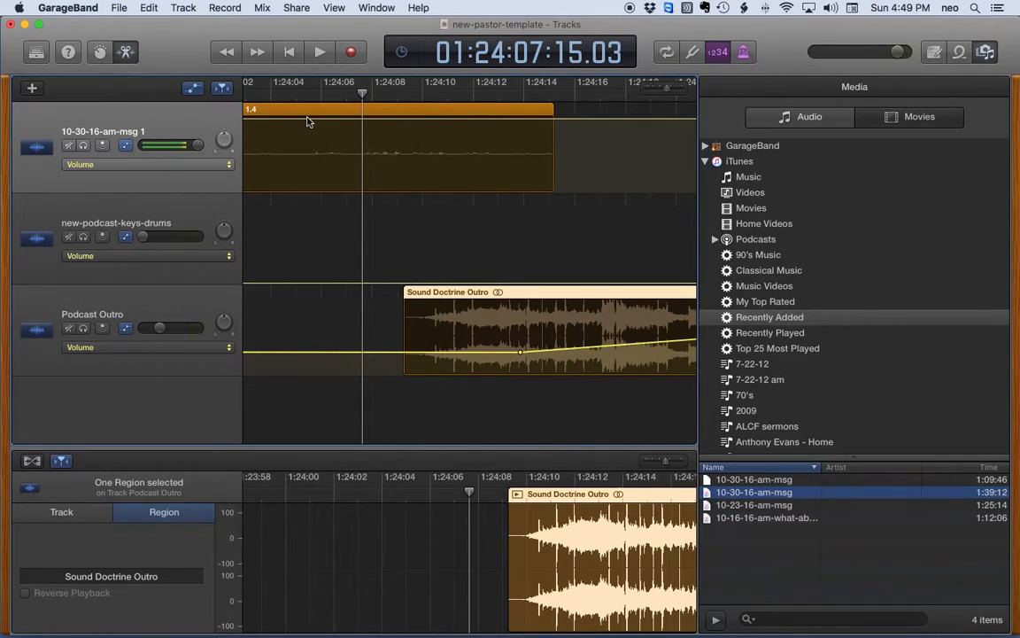
pyautogui.press('space')
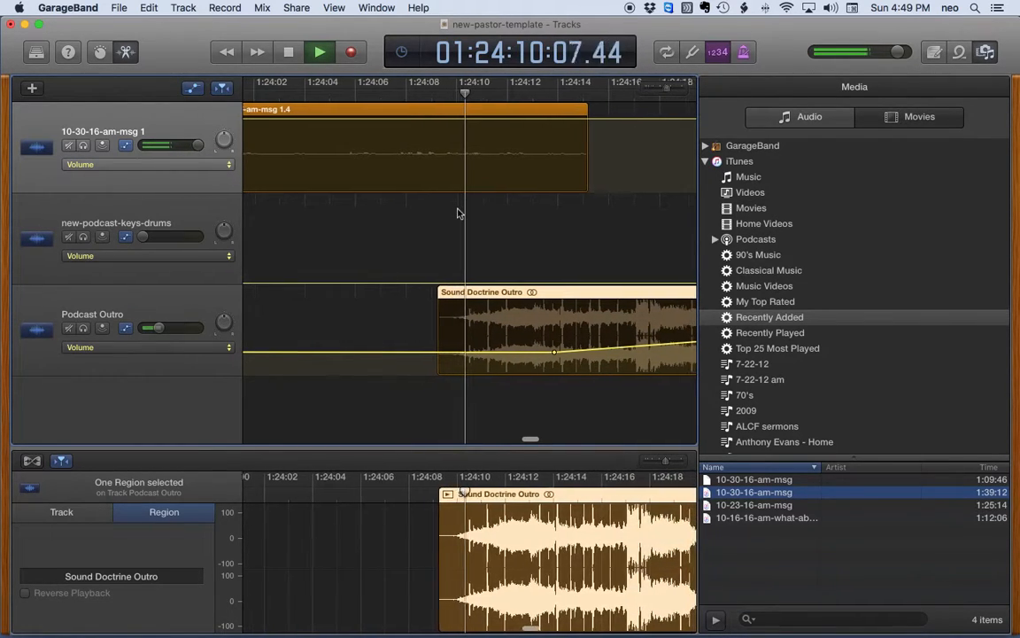
pyautogui.press('space')
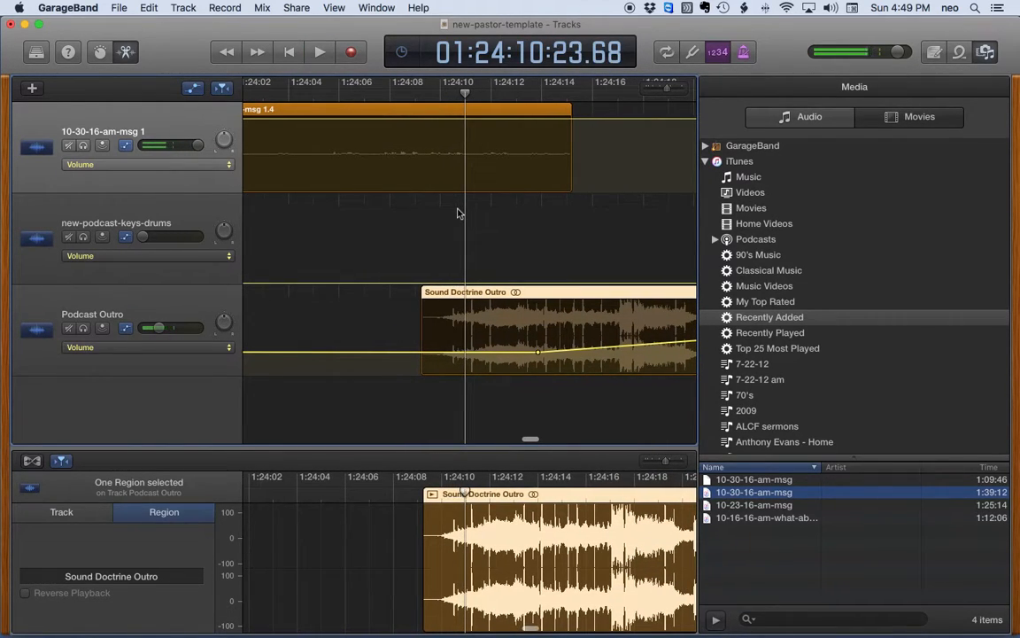
# Step: Add a low Podcast Outro volume point at the region start and a louder later one, then replay
pyautogui.click(423, 354)
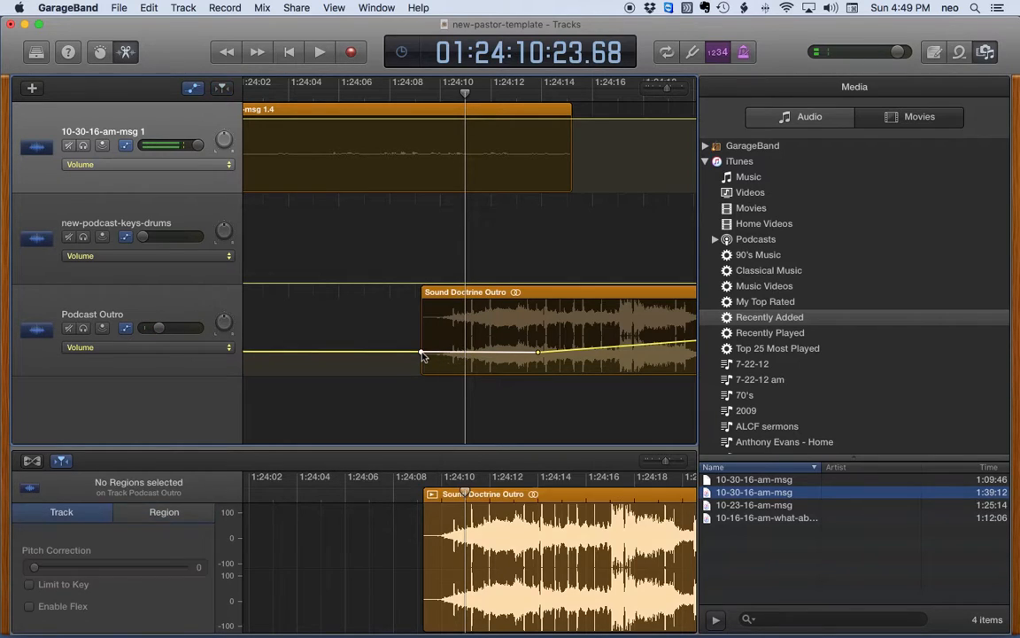
pyautogui.moveTo(423, 354); pyautogui.dragTo(423, 363)
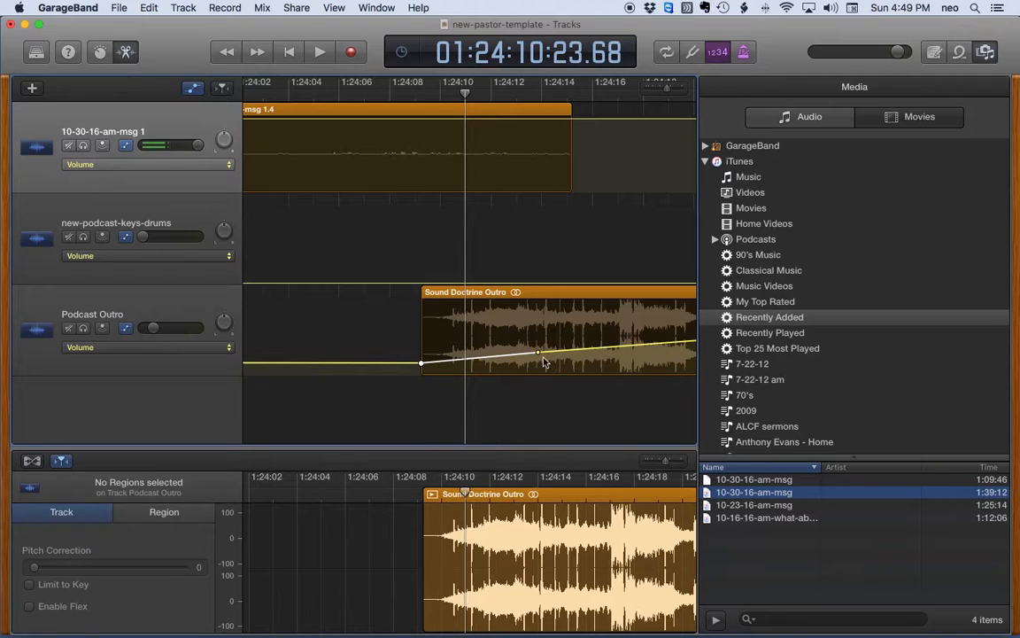
pyautogui.moveTo(539, 356); pyautogui.dragTo(565, 357)
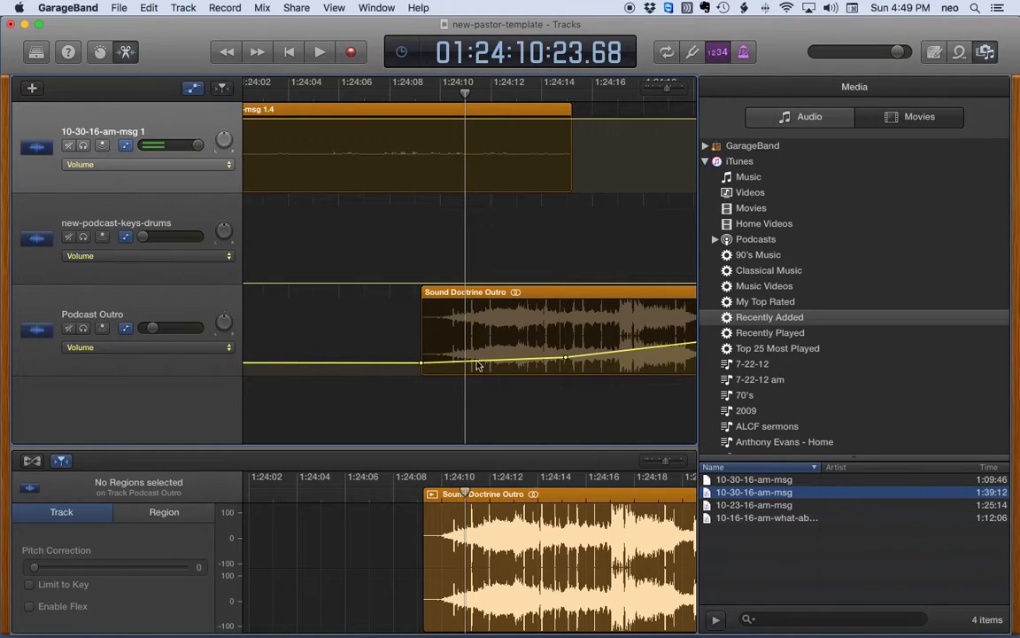
pyautogui.click(421, 363)
pyautogui.moveTo(565, 356); pyautogui.dragTo(569, 356)
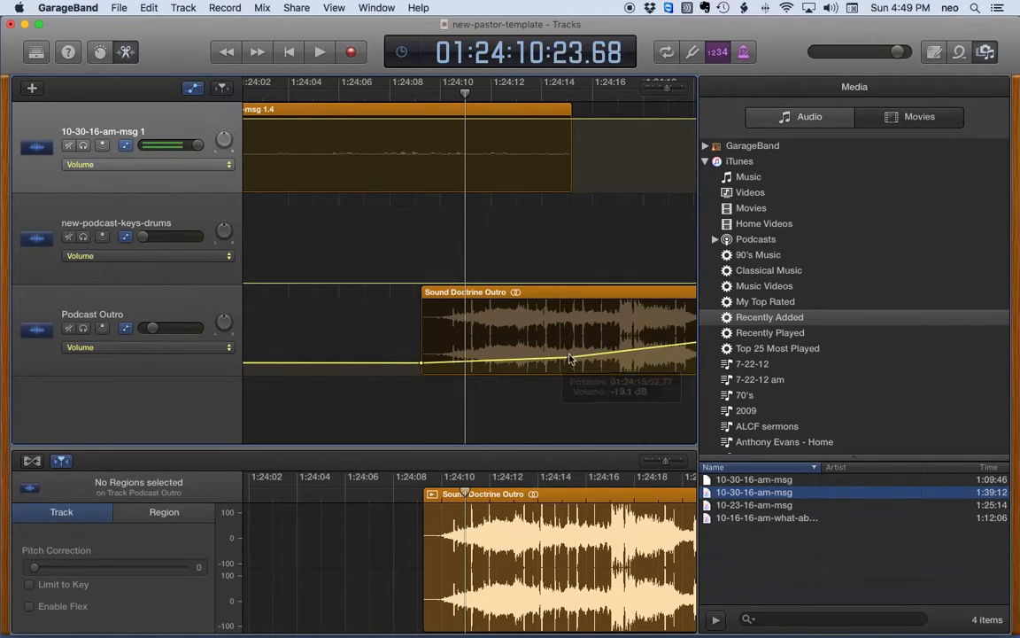
pyautogui.click(383, 94)
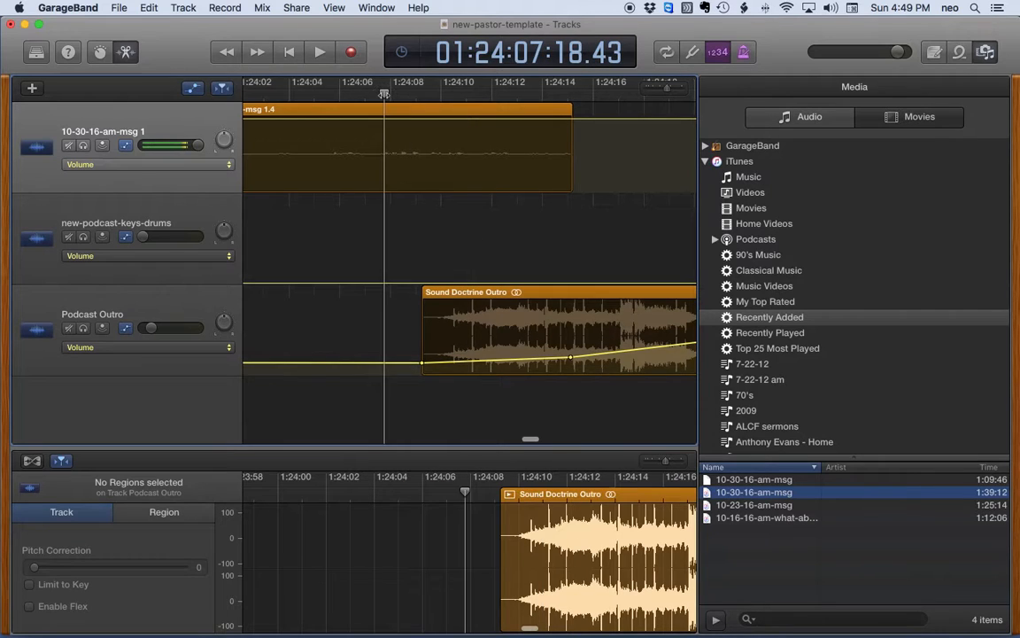
pyautogui.press('space')
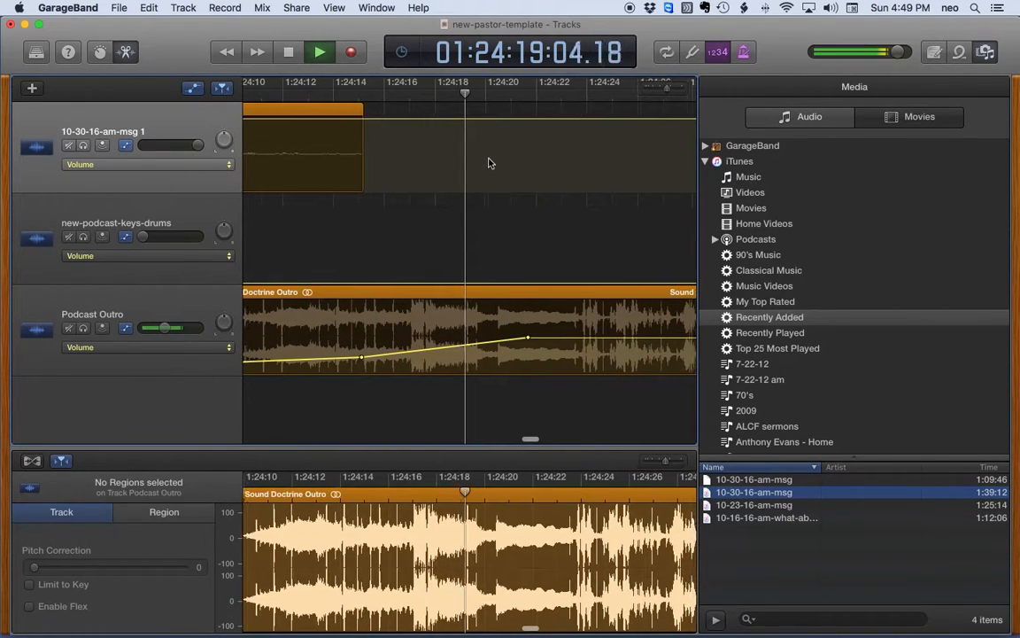
pyautogui.press('space')
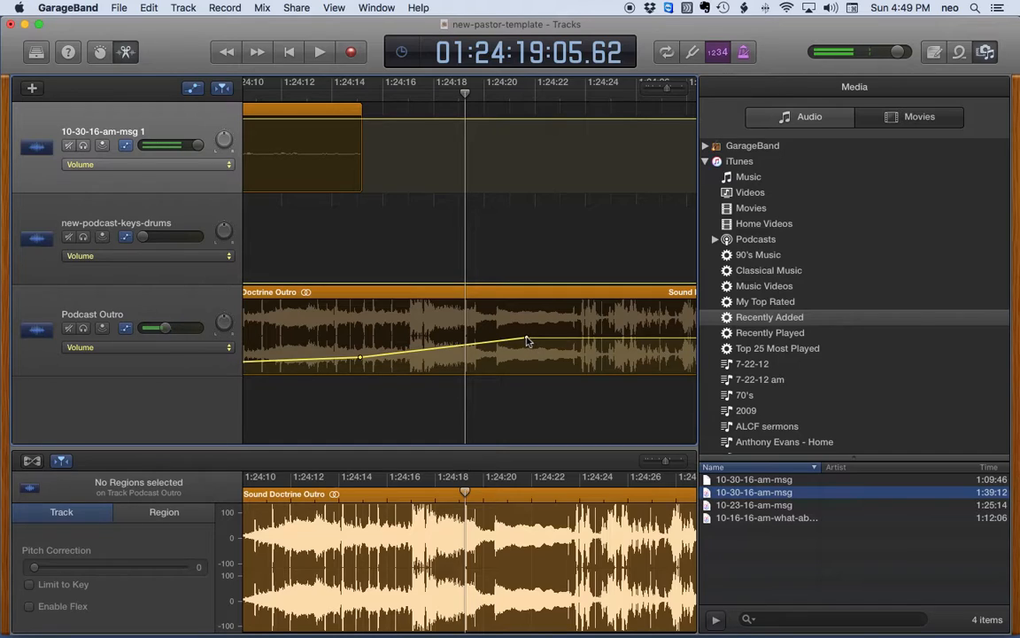
# Step: Lower the later Podcast Outro volume point to about -14 dB and move the playhead to 1:24:08
pyautogui.moveTo(527, 341); pyautogui.dragTo(527, 354)
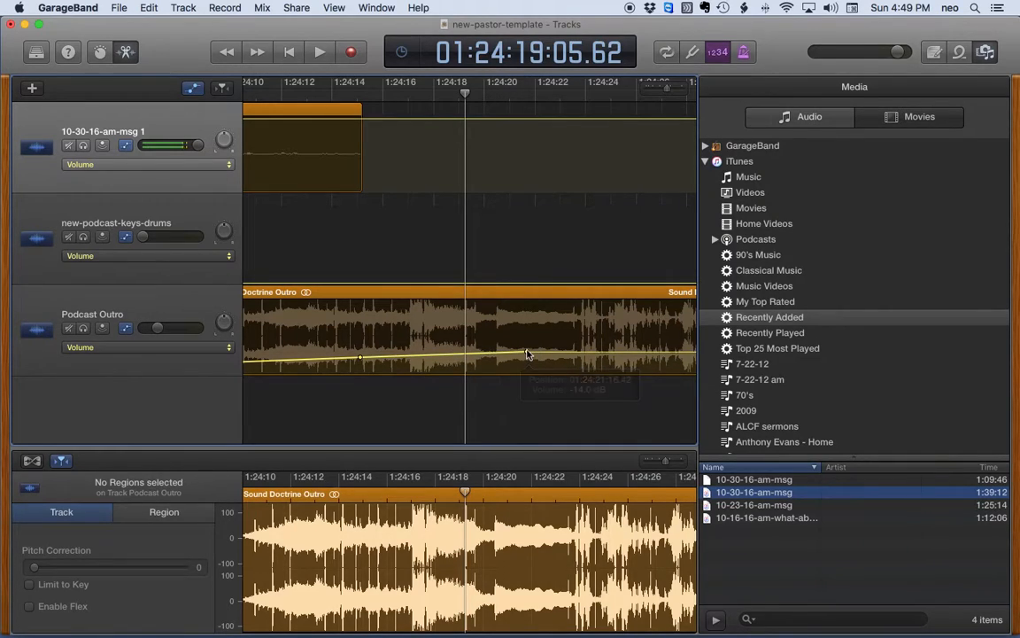
pyautogui.click(361, 359)
pyautogui.click(526, 353)
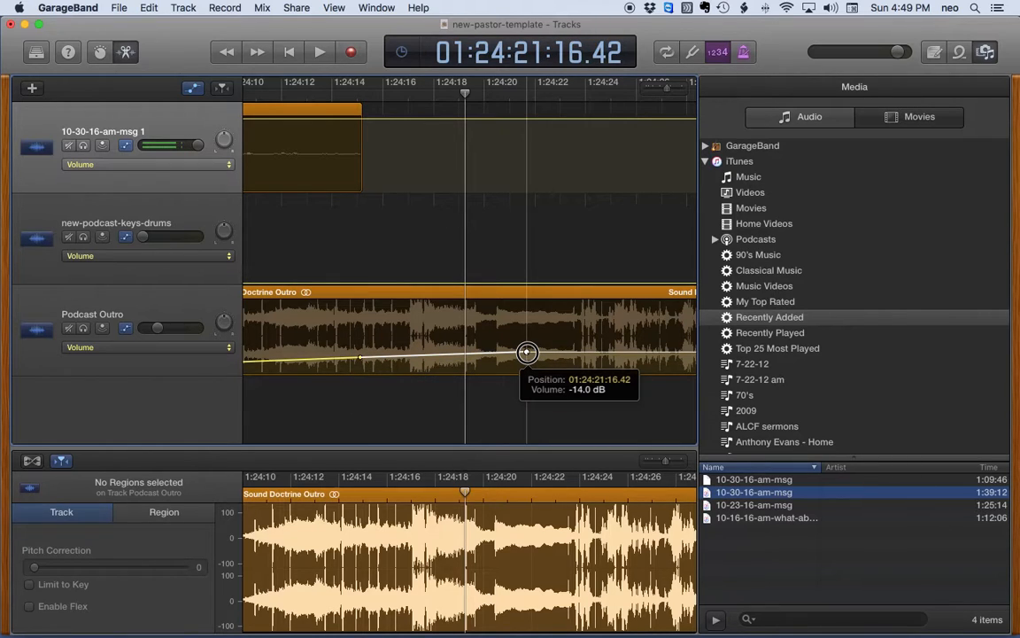
pyautogui.hscroll(-5, 328, 209)
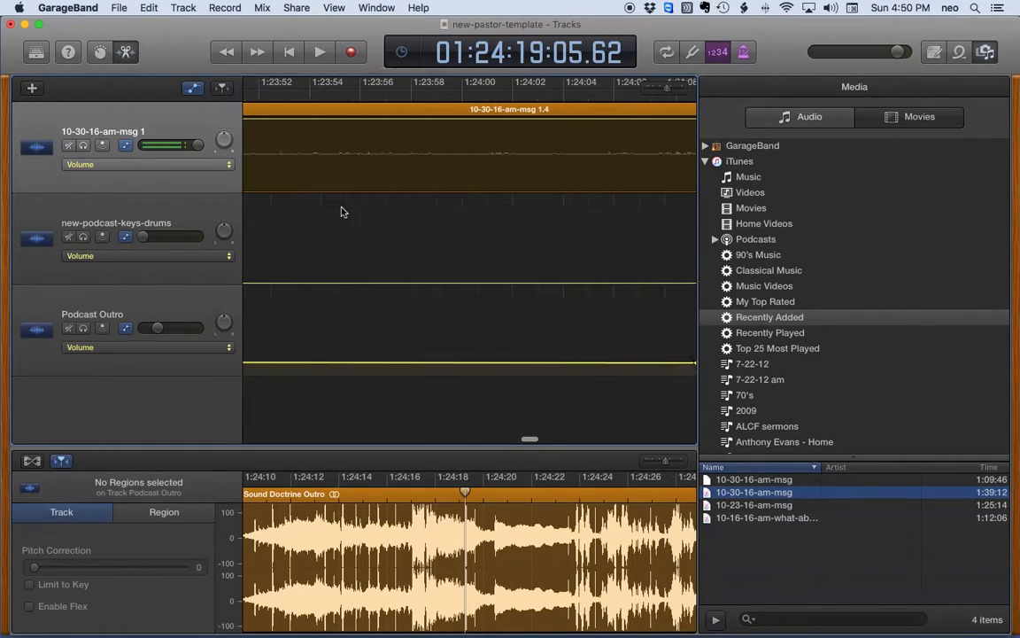
pyautogui.click(514, 94)
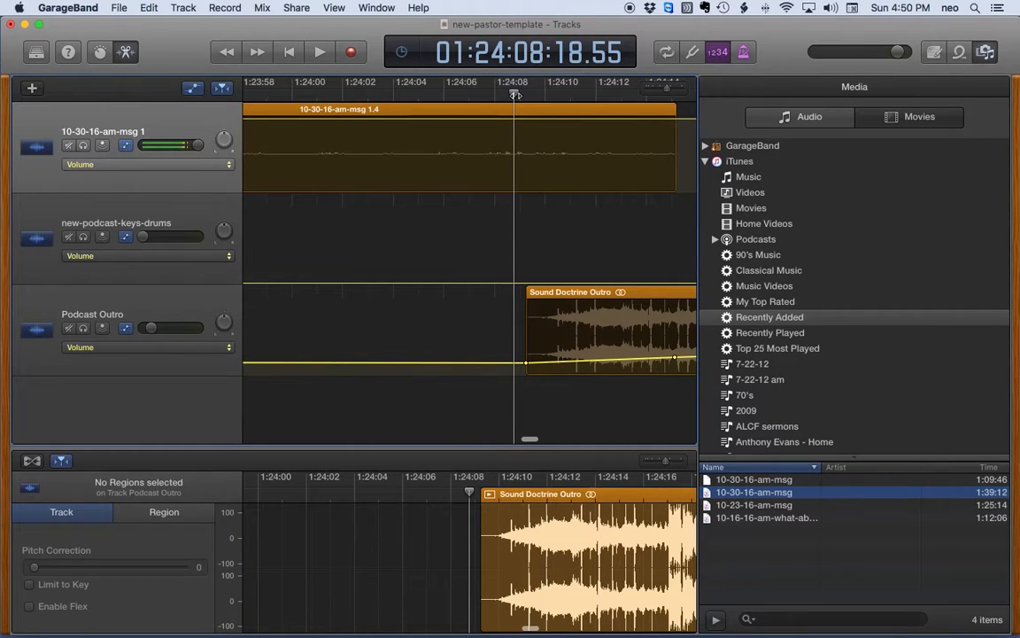
pyautogui.click(465, 96)
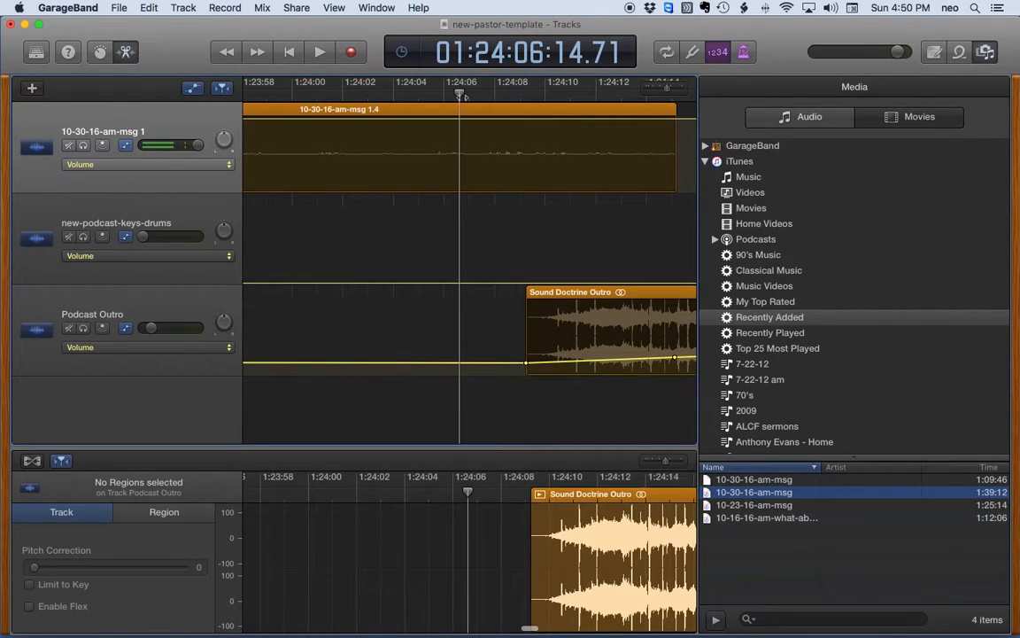
pyautogui.press('space')
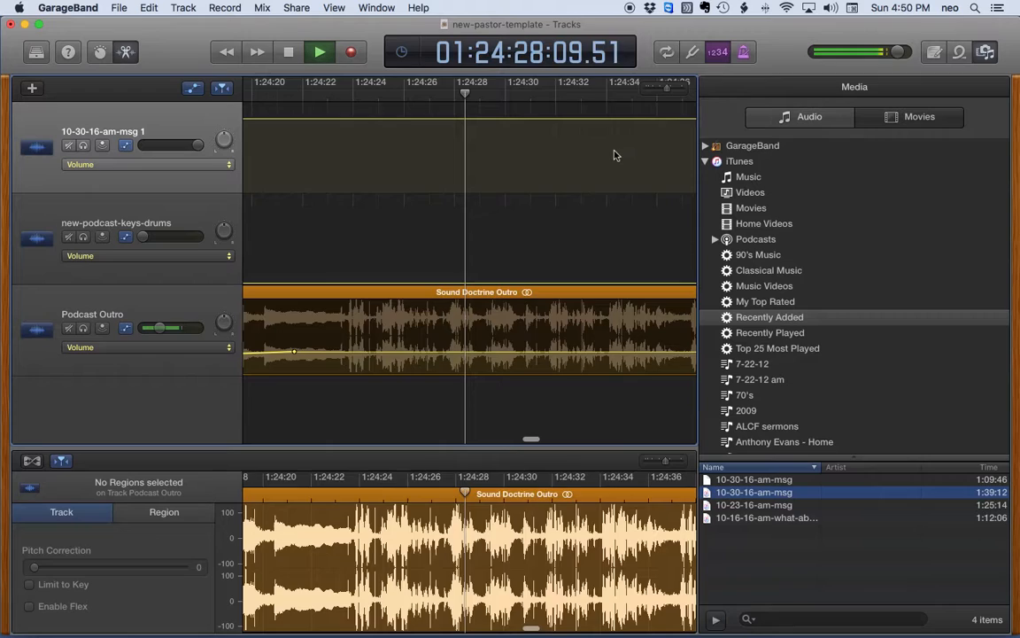
pyautogui.press('space')
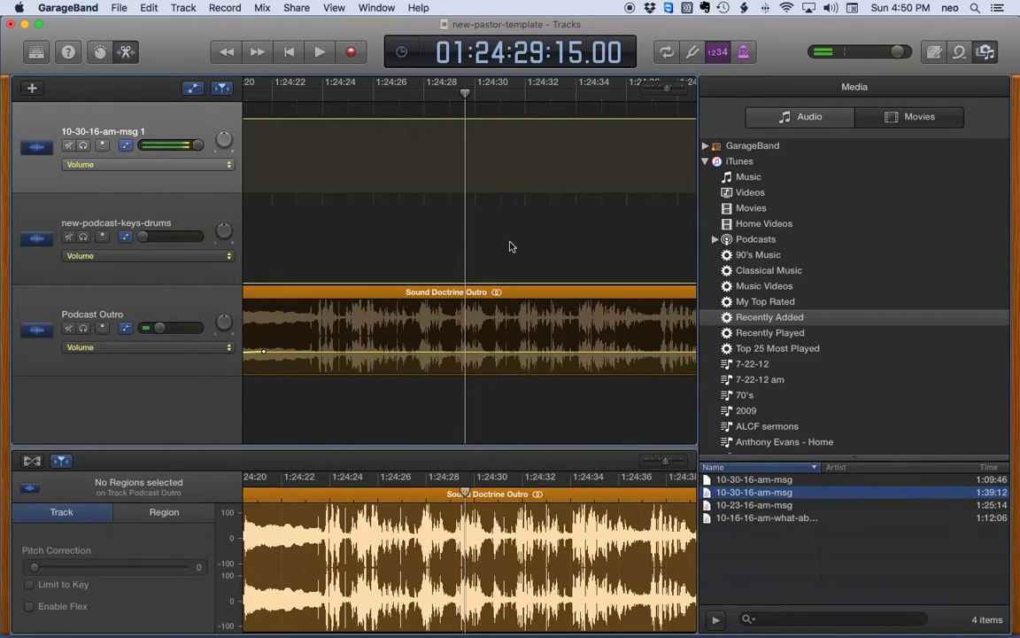
pyautogui.hscroll(-5, 509, 244)
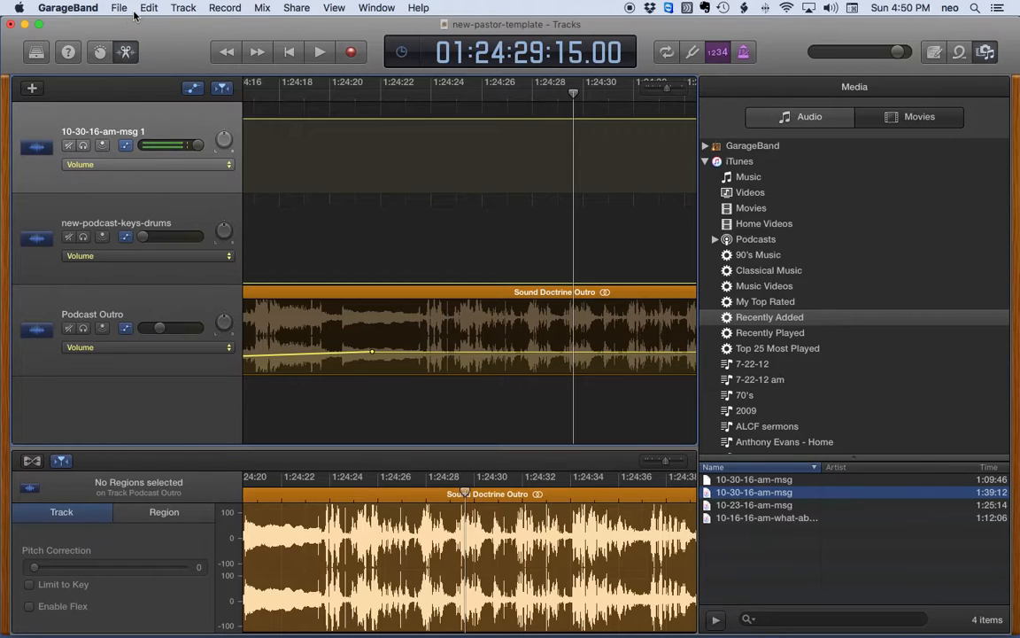
# Step: Copy the name of 10-30-16-am-you-have-to-love-people.doc in Finder and return to GarageBand
pyautogui.hotkey('ctrl', 'Up')
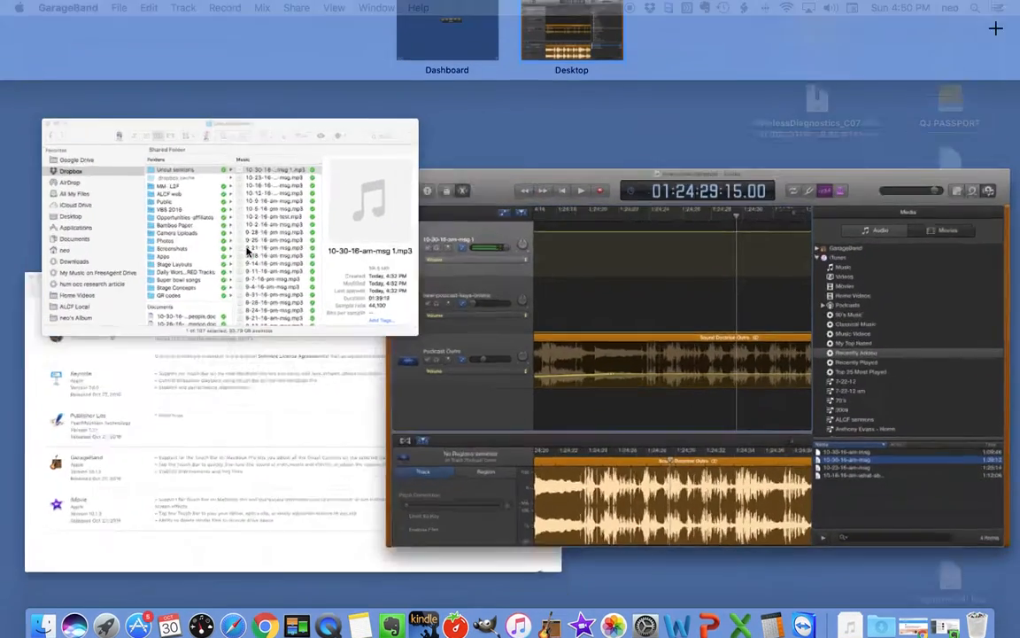
pyautogui.click(248, 252)
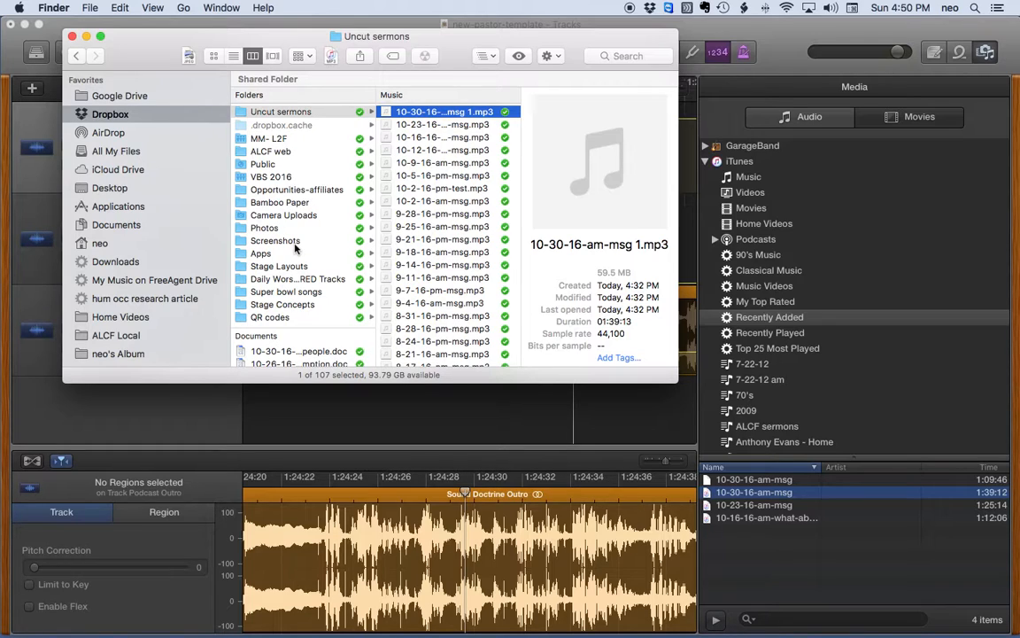
pyautogui.scroll(-5, 292, 241)
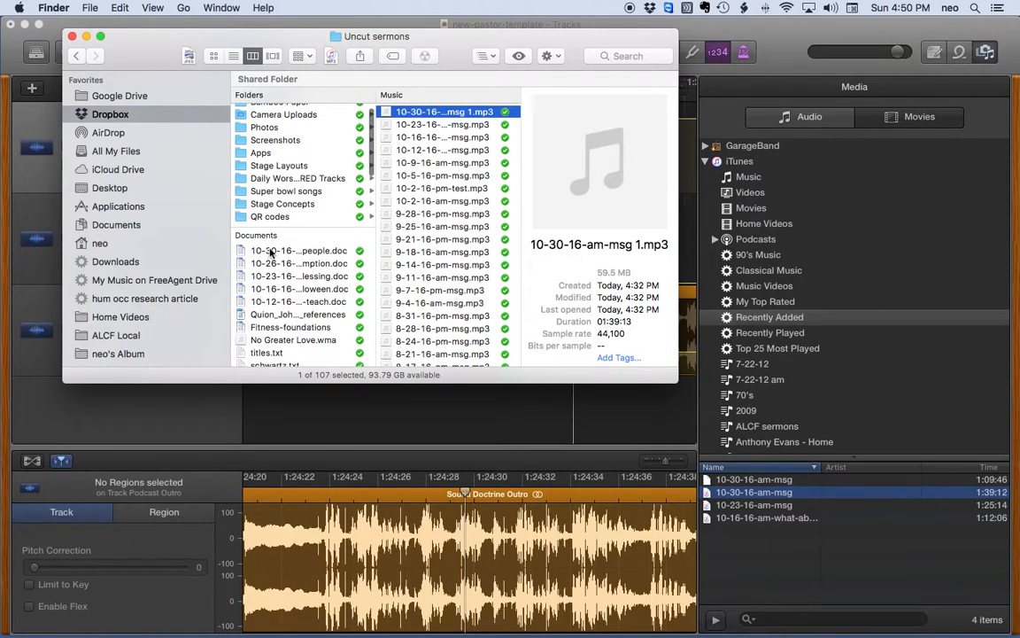
pyautogui.click(271, 251)
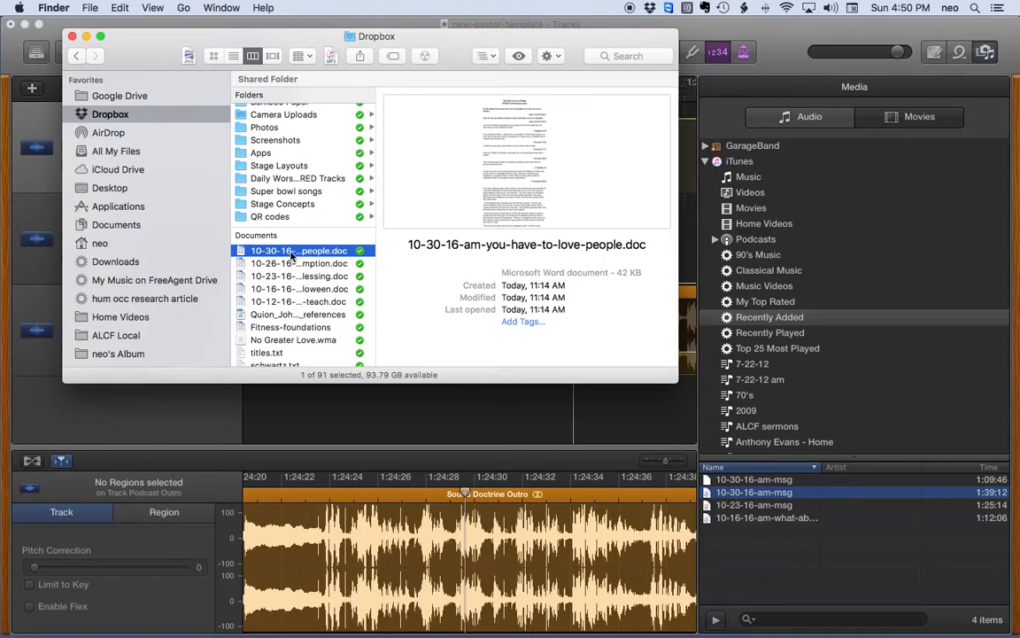
pyautogui.click(289, 253)
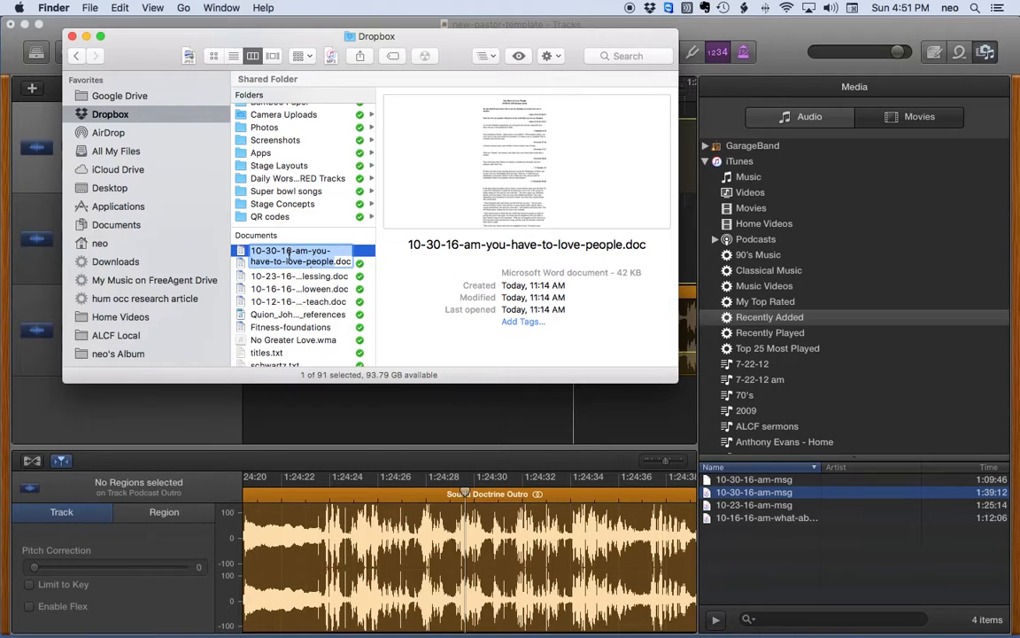
pyautogui.rightClick(288, 253)
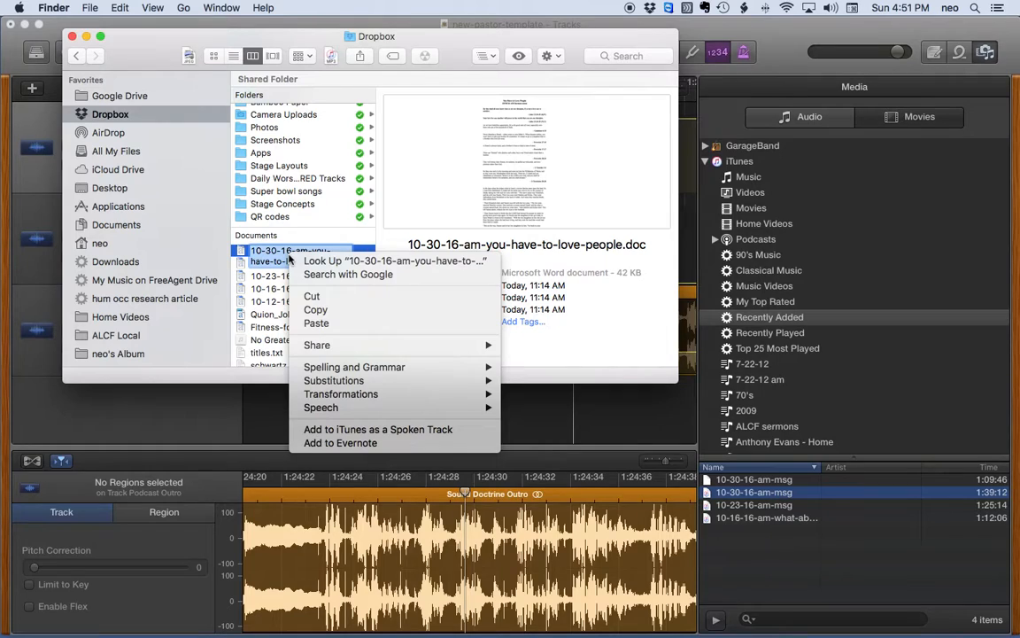
pyautogui.click(316, 310)
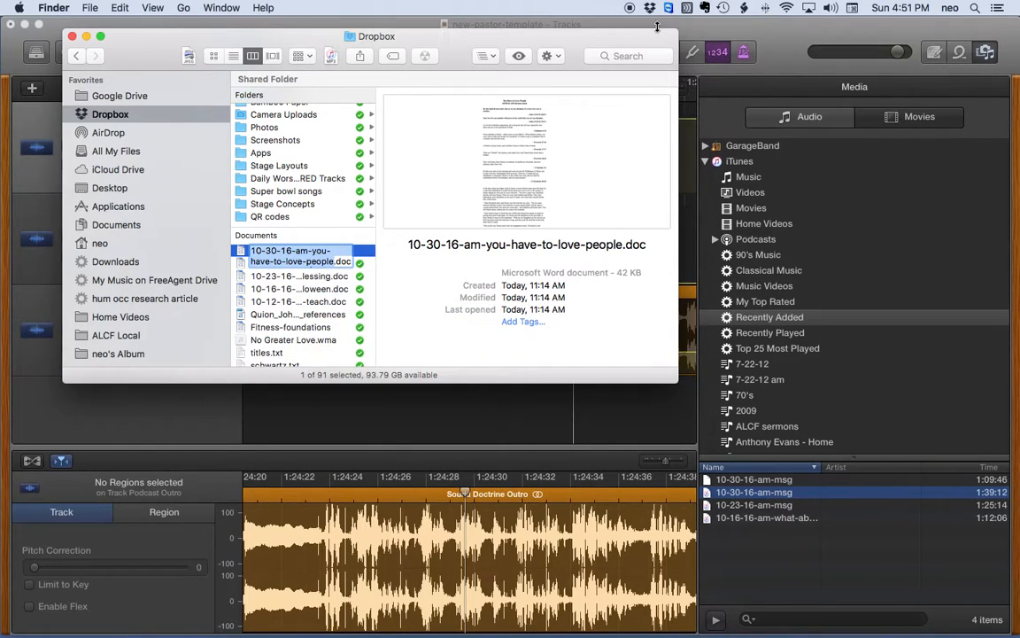
pyautogui.click(714, 30)
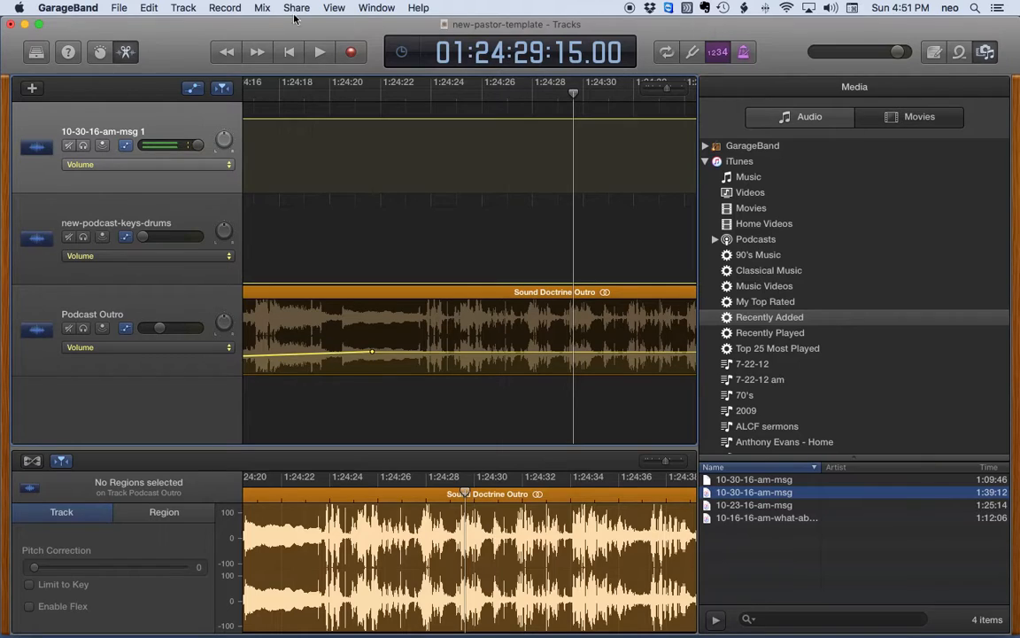
# Step: Start Save As and paste '10-30-16-am-you-have-to-love-people' as the project name
pyautogui.click(116, 9)
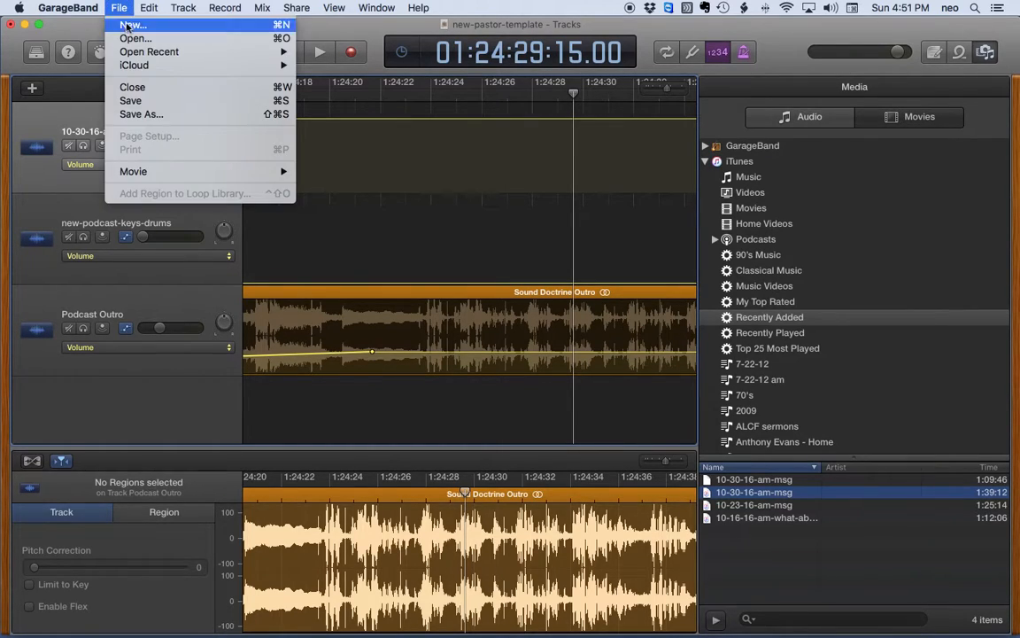
pyautogui.click(132, 115)
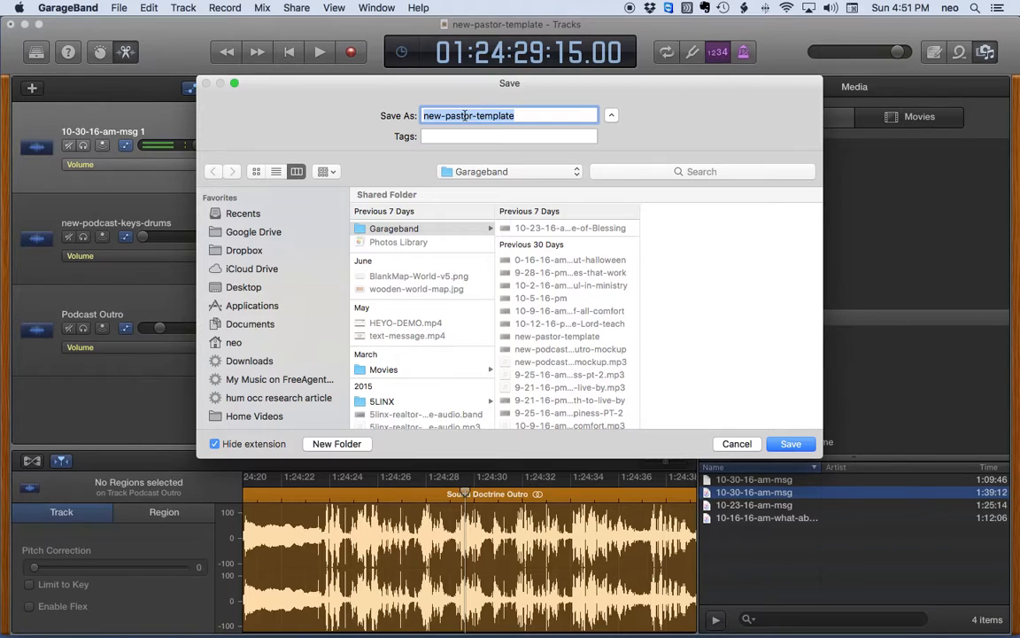
pyautogui.press('super+v')
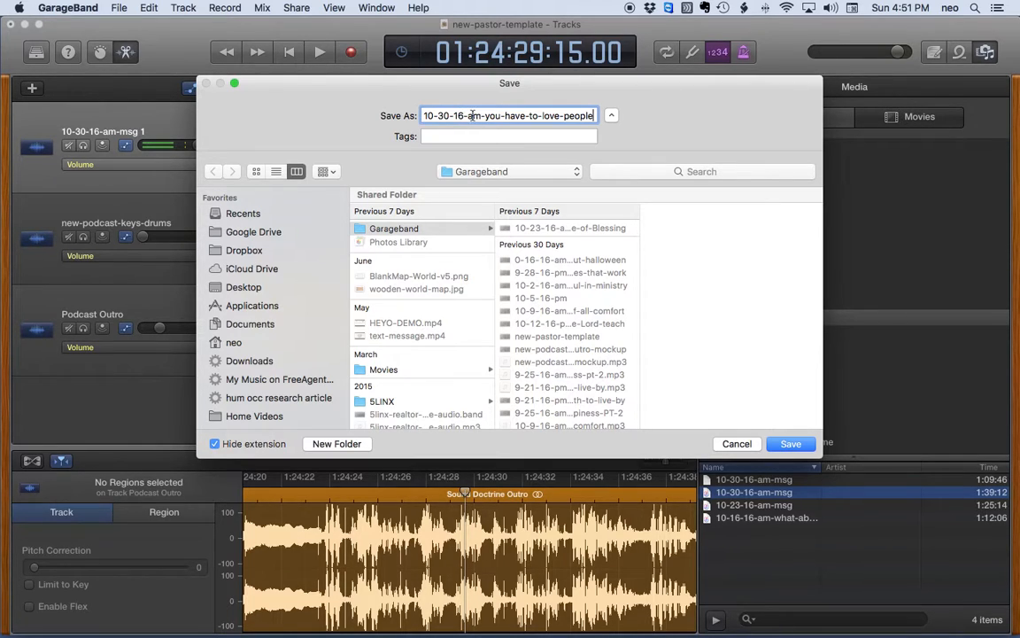
pyautogui.rightClick(472, 116)
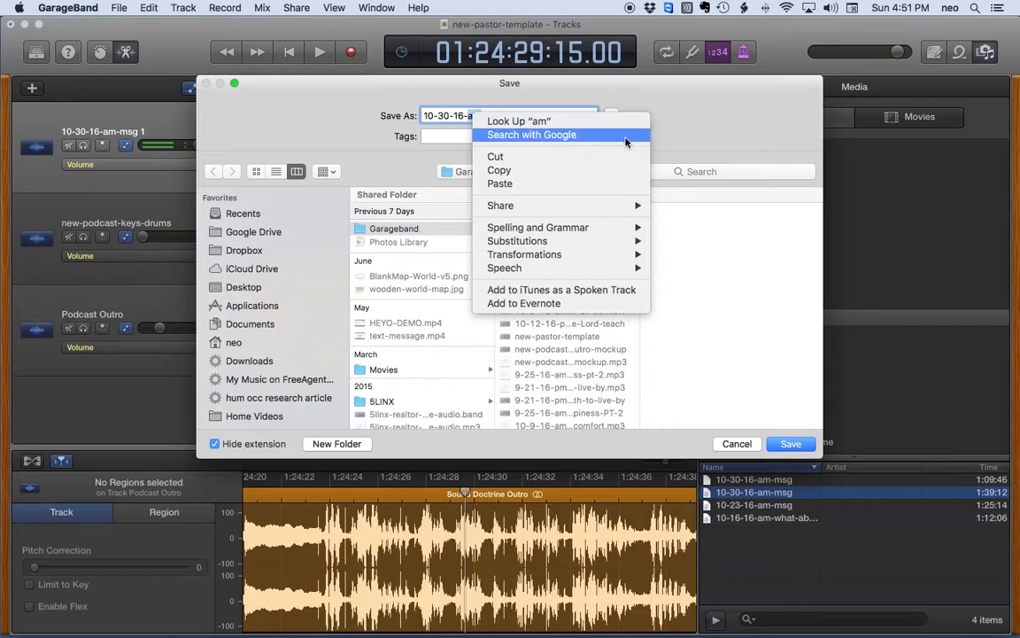
pyautogui.press('Escape')
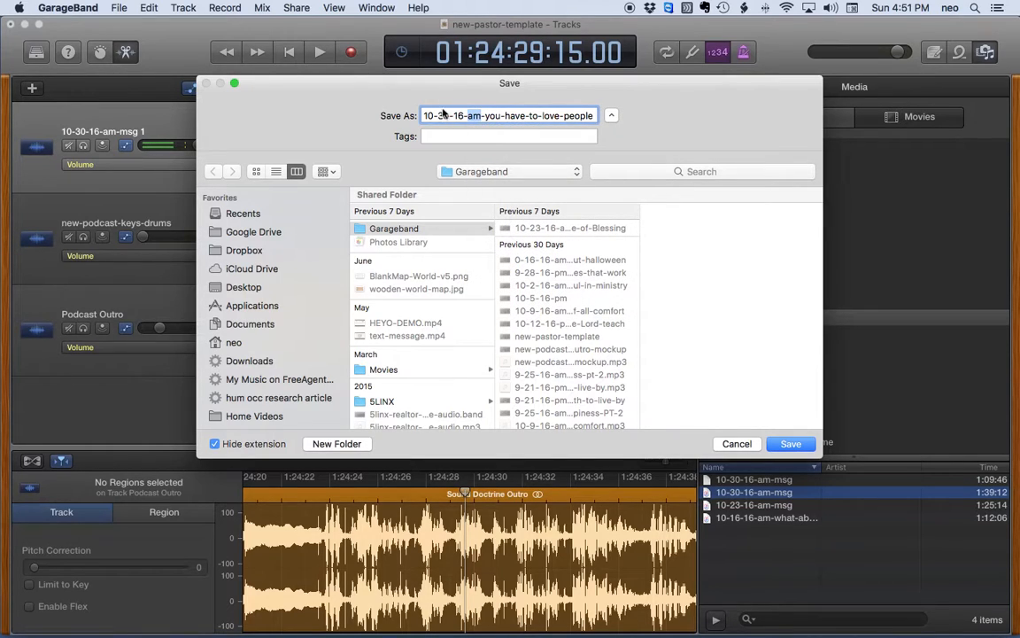
pyautogui.moveTo(423, 115); pyautogui.dragTo(601, 116)
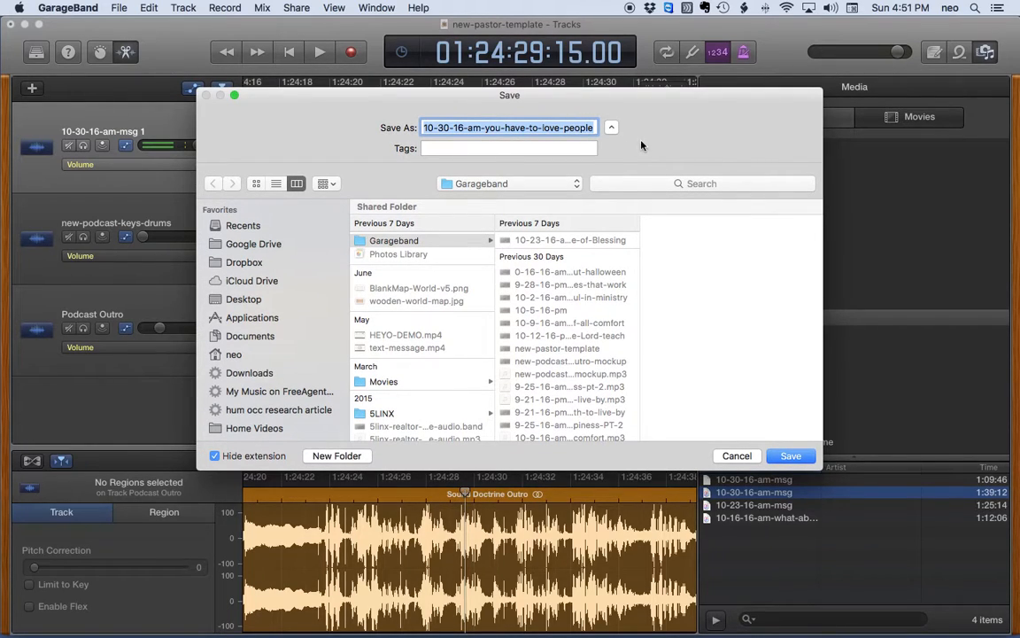
# Step: Choose the Garageband folder on QJ - western digital as the save location
pyautogui.click(506, 185)
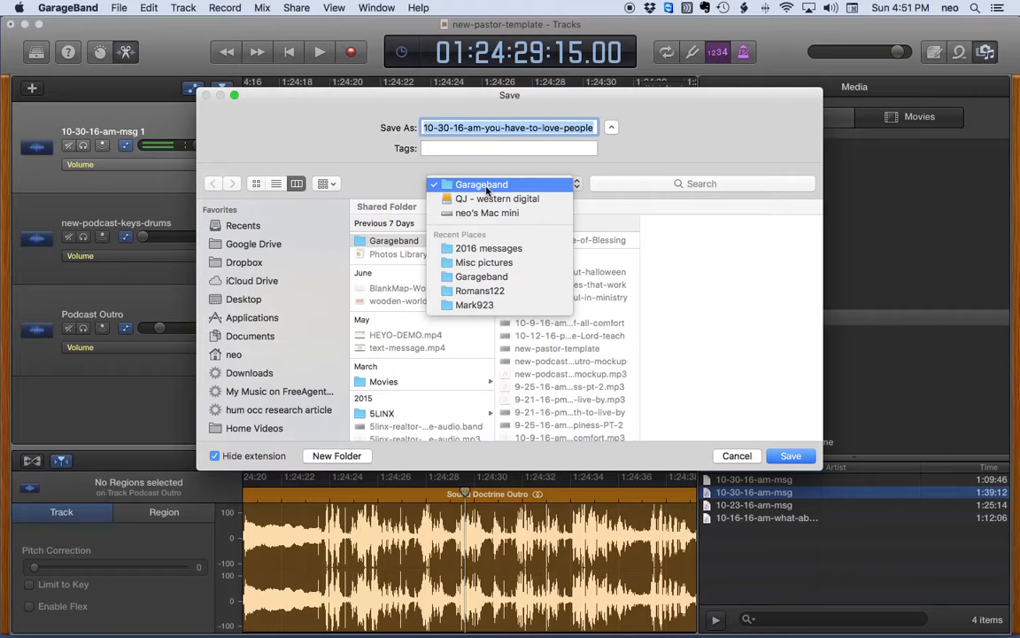
pyautogui.click(353, 154)
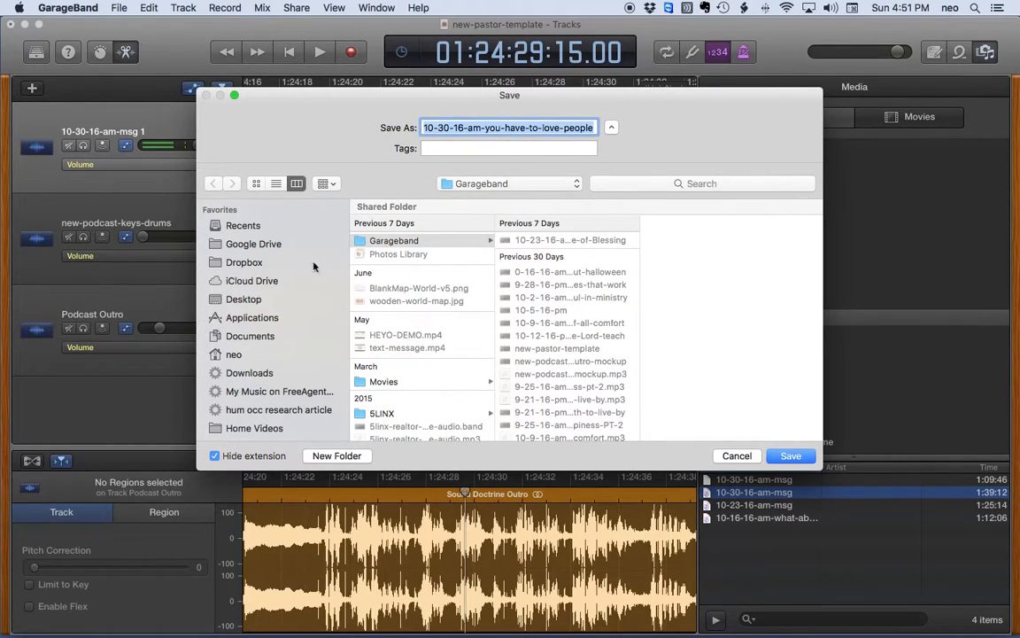
pyautogui.scroll(-10, 313, 267)
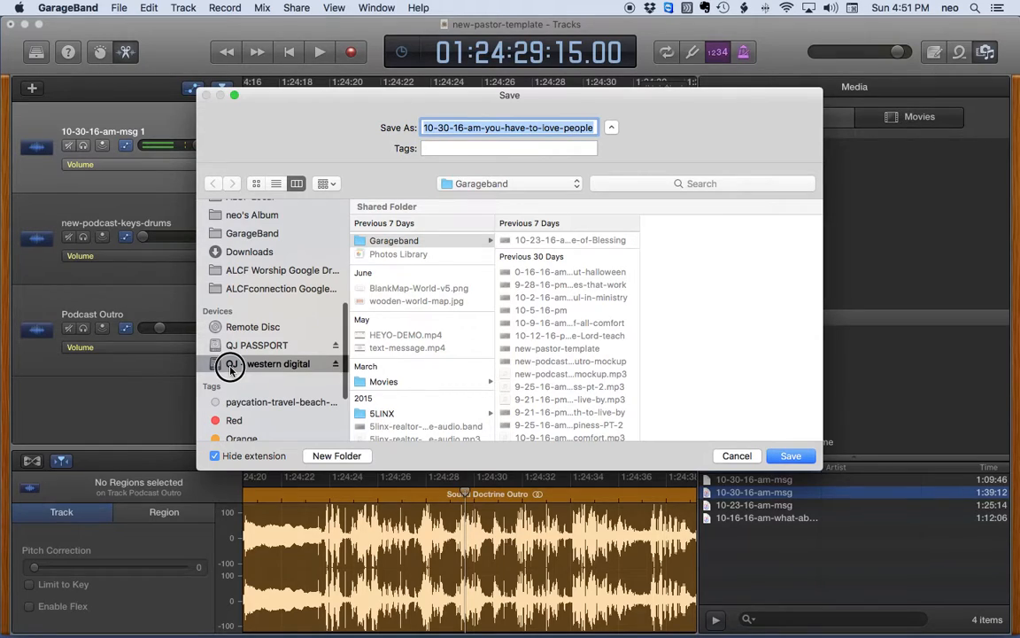
pyautogui.click(230, 365)
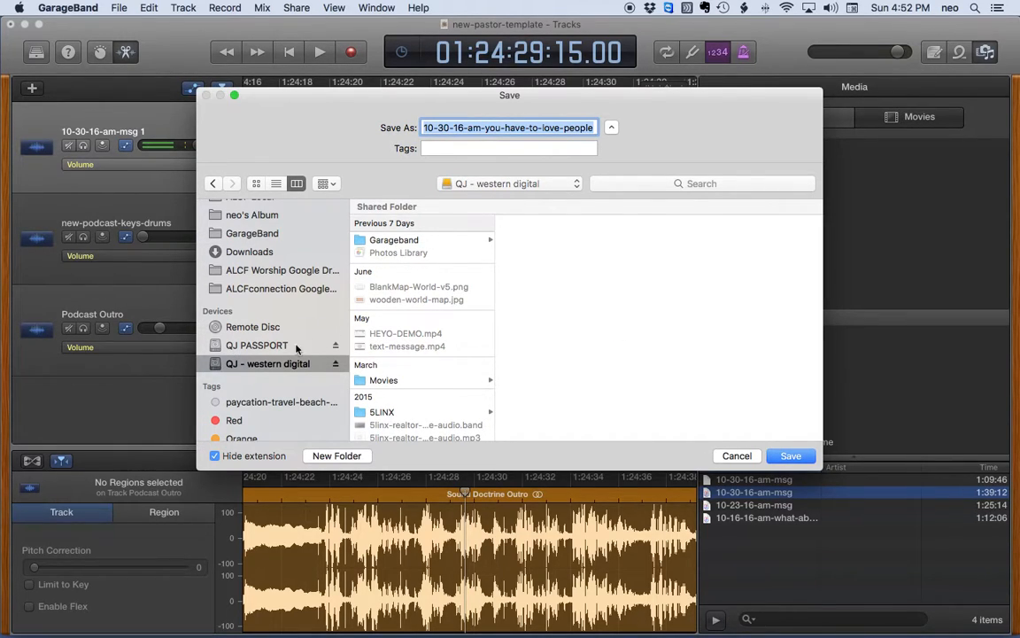
pyautogui.click(398, 241)
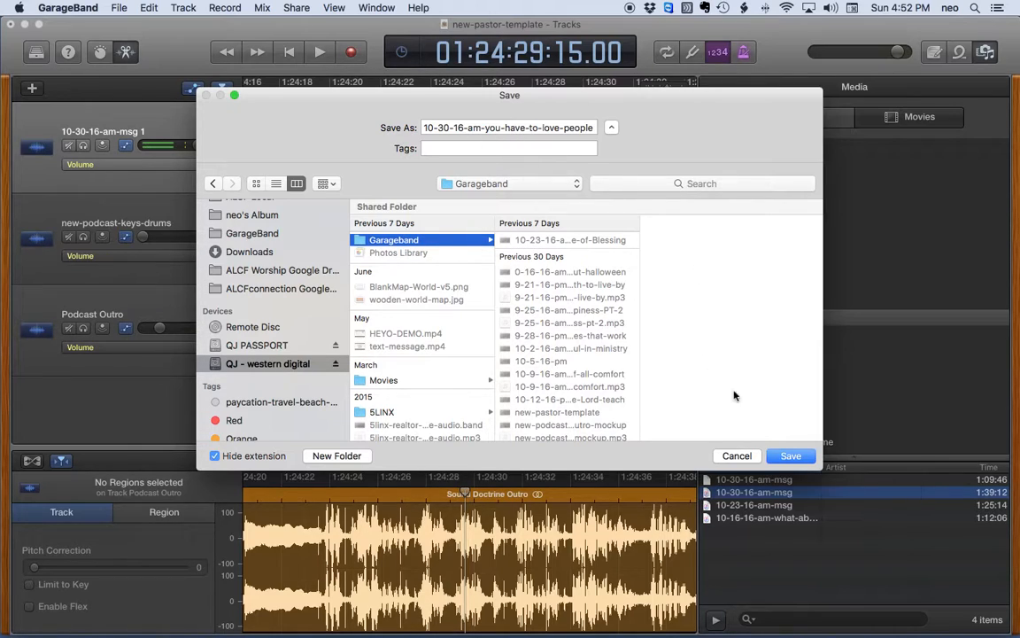
# Step: Save the project as '10-30-16-am-you-have-to-love-people'
pyautogui.click(788, 456)
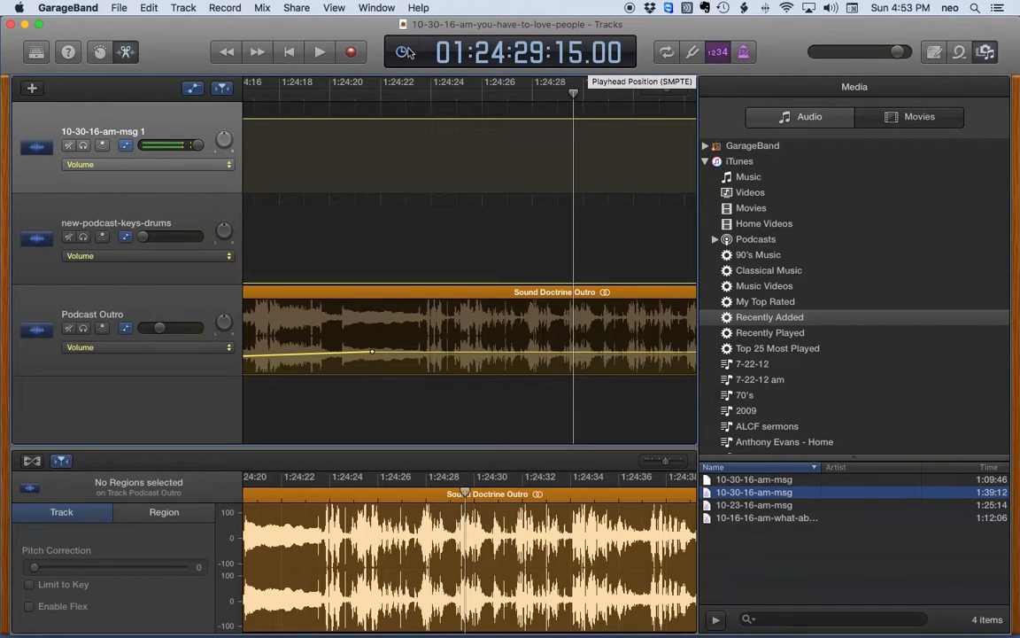
pyautogui.click(296, 9)
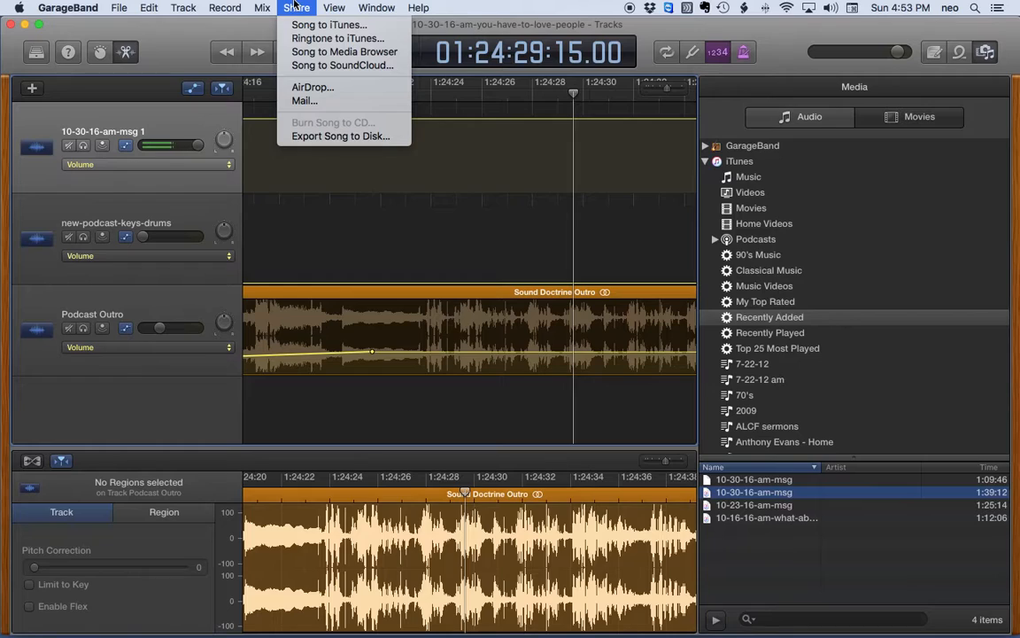
# Step: Export the song to disk, targeting the Dropbox > Public > 2016 messages folder
pyautogui.click(315, 135)
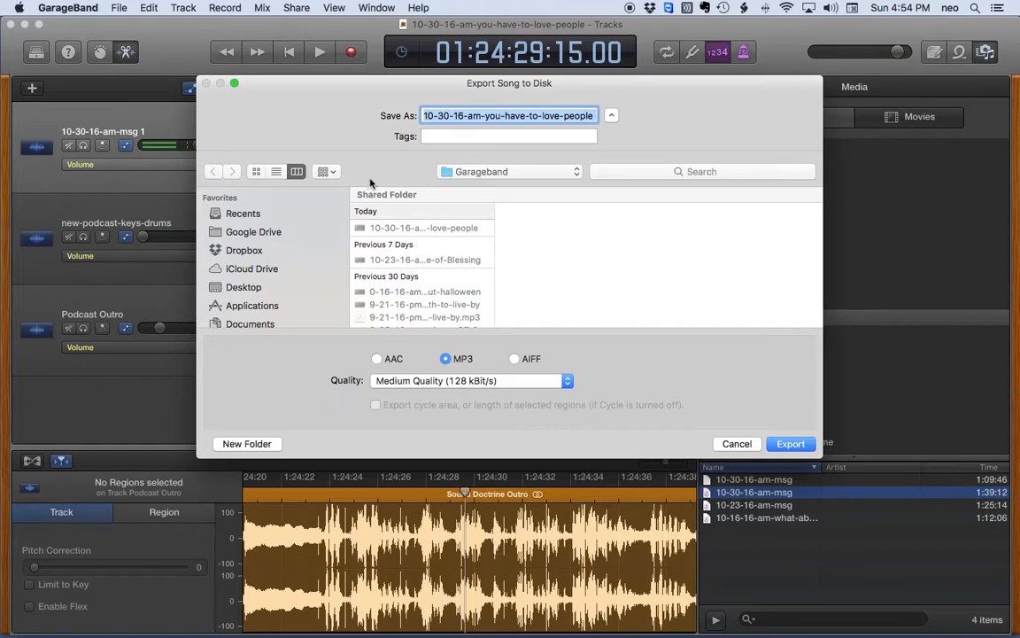
pyautogui.click(241, 249)
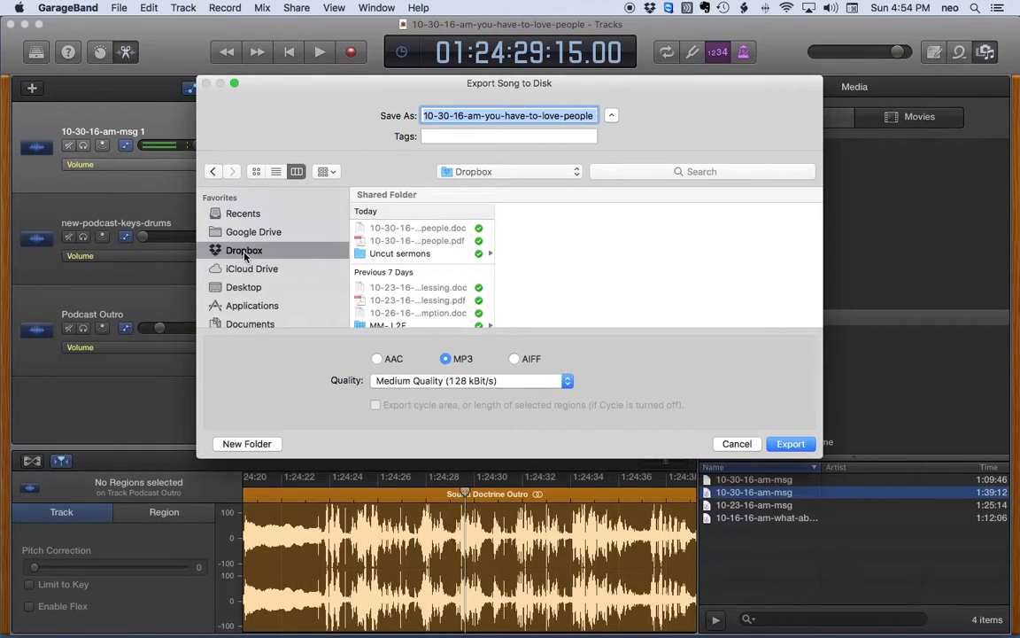
pyautogui.scroll(-5, 403, 275)
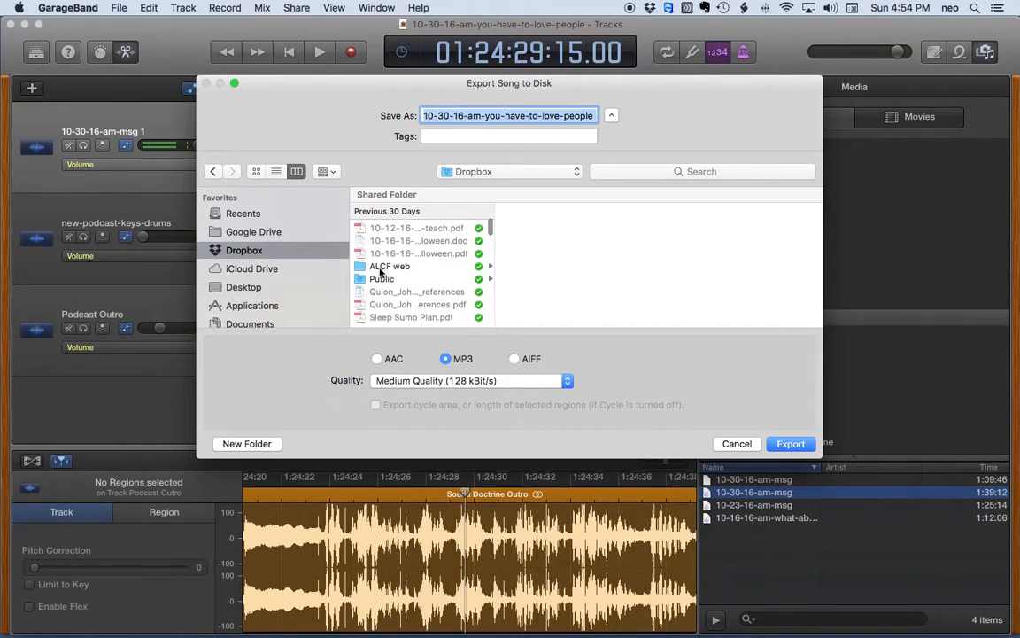
pyautogui.click(380, 280)
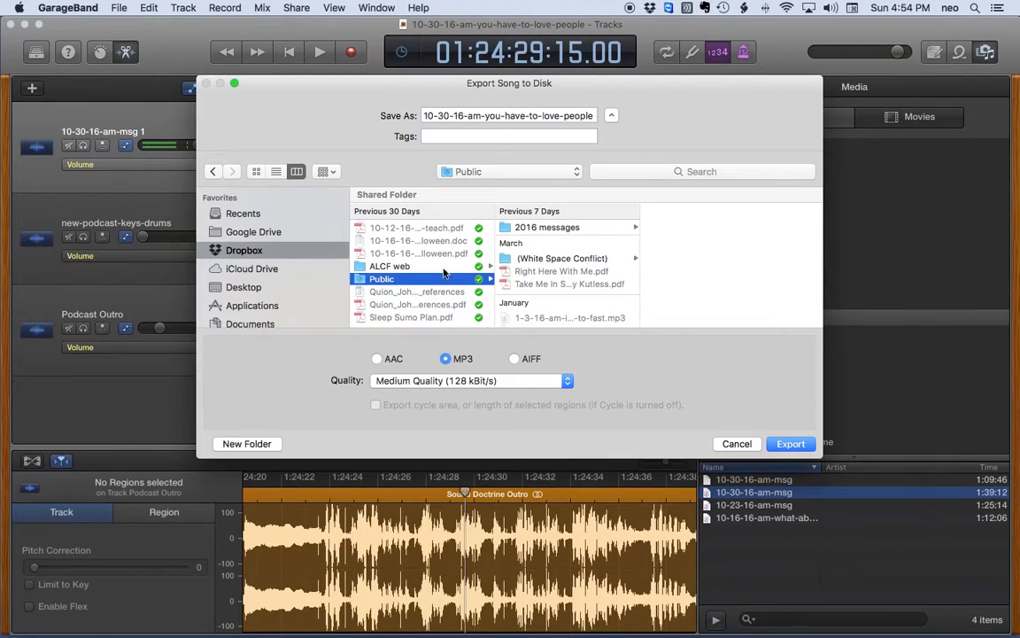
pyautogui.click(525, 228)
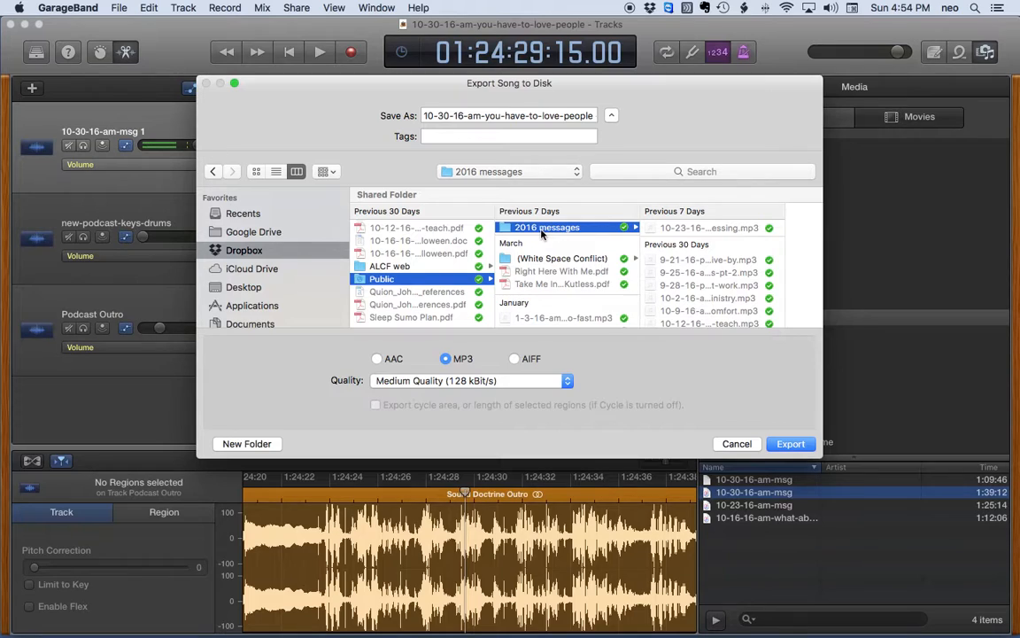
# Step: Remove the date suffix from the export name and export the 128 kBit/s MP3
pyautogui.click(545, 116)
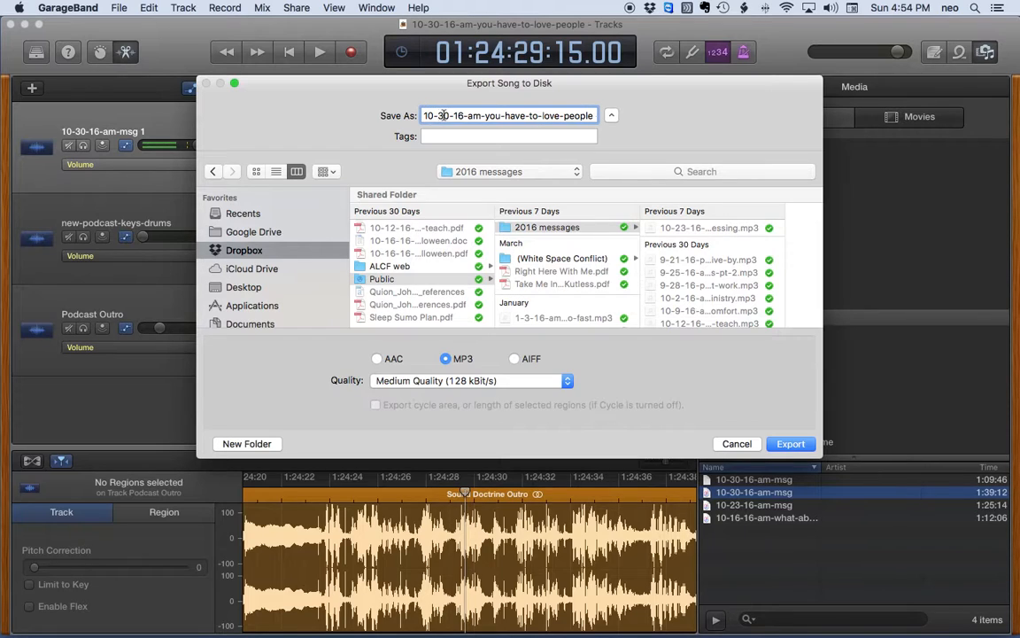
pyautogui.moveTo(424, 115); pyautogui.dragTo(608, 121)
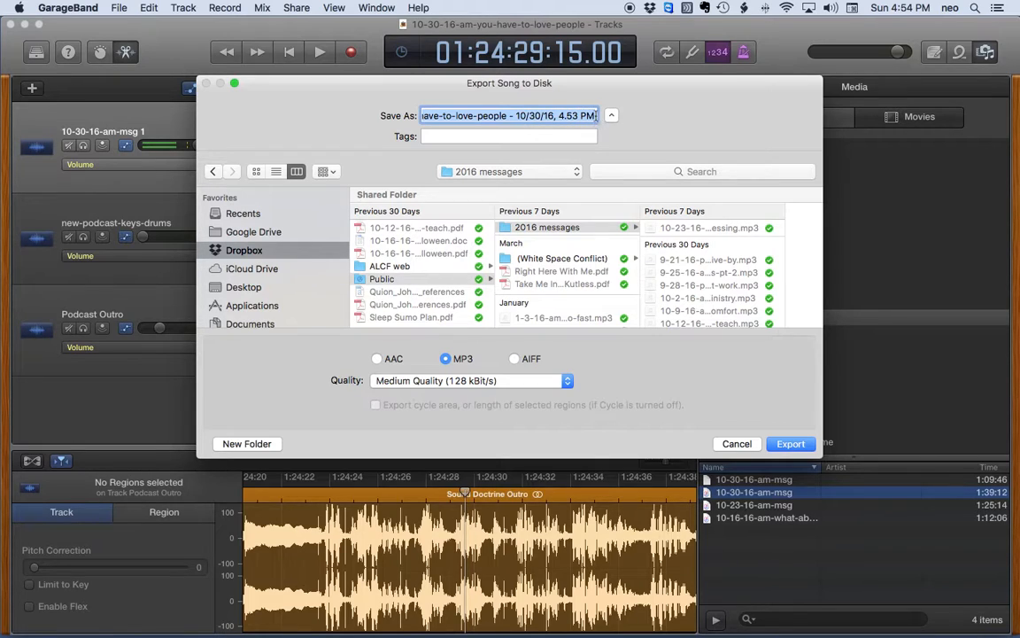
pyautogui.click(594, 115)
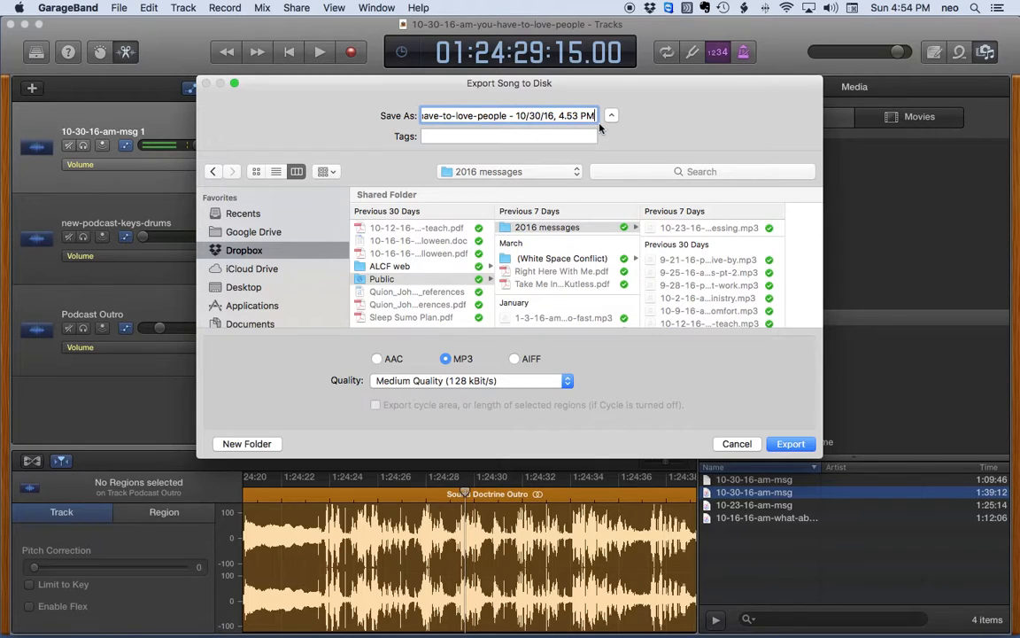
pyautogui.press('BackSpace')
pyautogui.press('BackSpace')
pyautogui.press('BackSpace')
pyautogui.press('BackSpace')
pyautogui.press('BackSpace')
pyautogui.press('BackSpace')
pyautogui.press('BackSpace')
pyautogui.press('BackSpace')
pyautogui.press('BackSpace')
pyautogui.press('BackSpace')
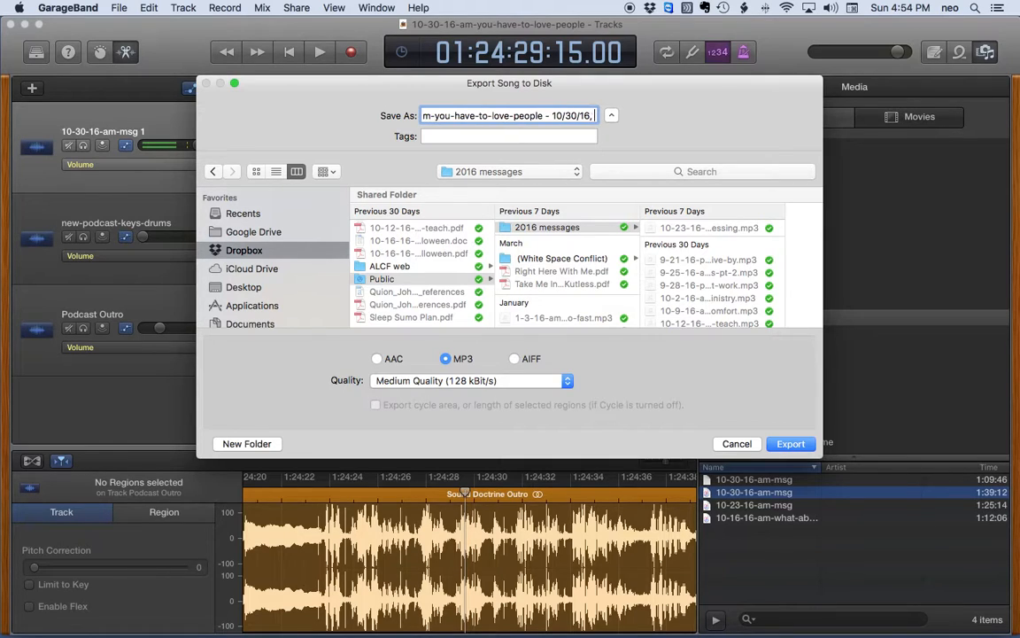
pyautogui.press('BackSpace')
pyautogui.press('BackSpace')
pyautogui.press('BackSpace')
pyautogui.press('BackSpace')
pyautogui.press('BackSpace')
pyautogui.press('BackSpace')
pyautogui.press('BackSpace')
pyautogui.press('BackSpace')
pyautogui.press('BackSpace')
pyautogui.press('BackSpace')
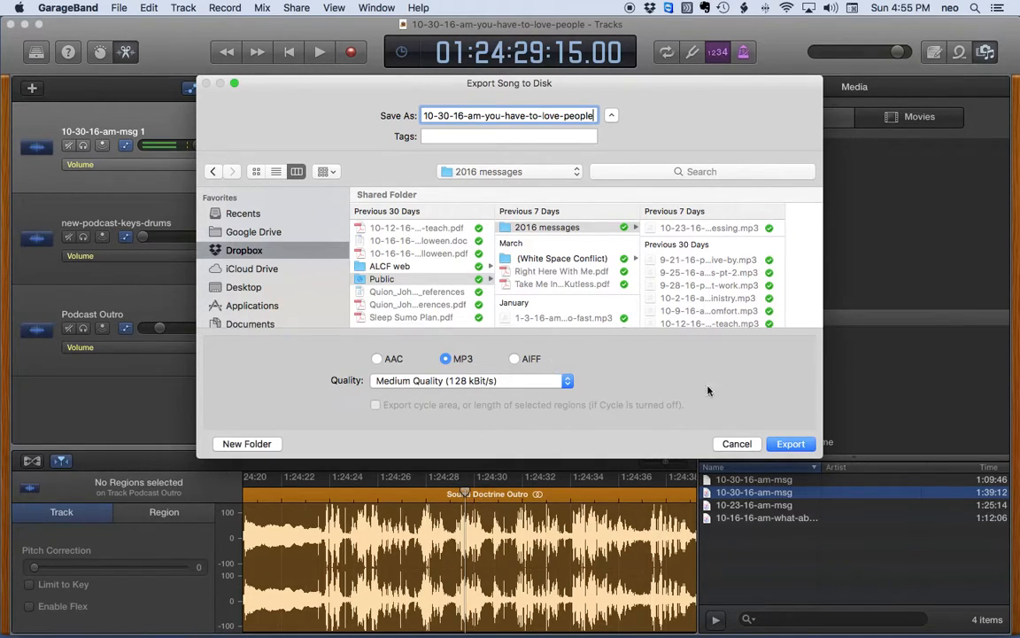
pyautogui.click(791, 443)
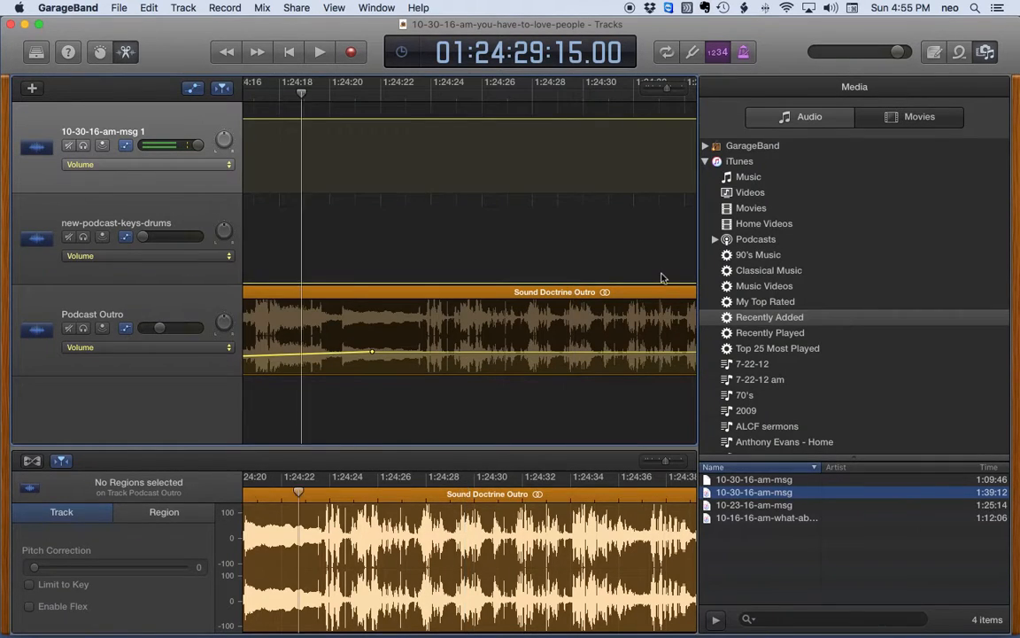